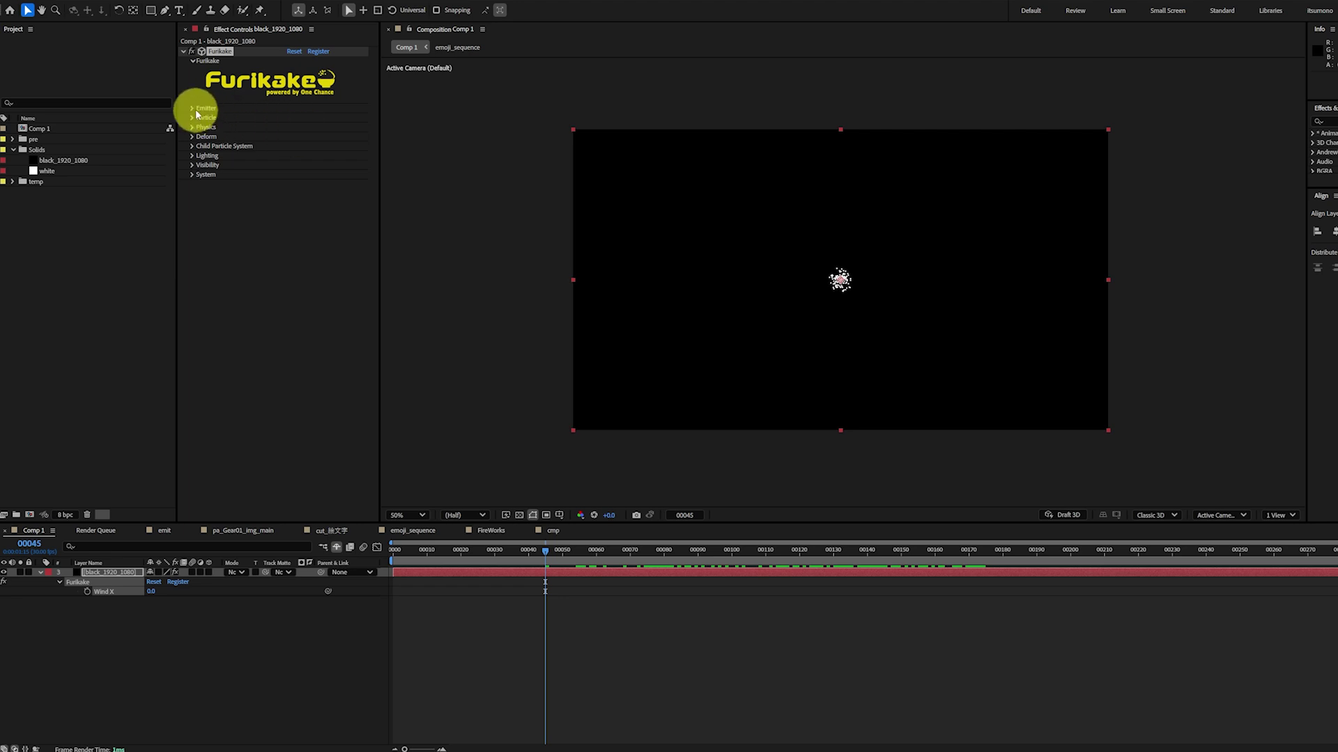
Step: Set Furikake's Emitter Velocity to 200 and Velocity Random to 76%, previewing on the timeline
{"action": "left_click", "coordinate": [191, 108]}
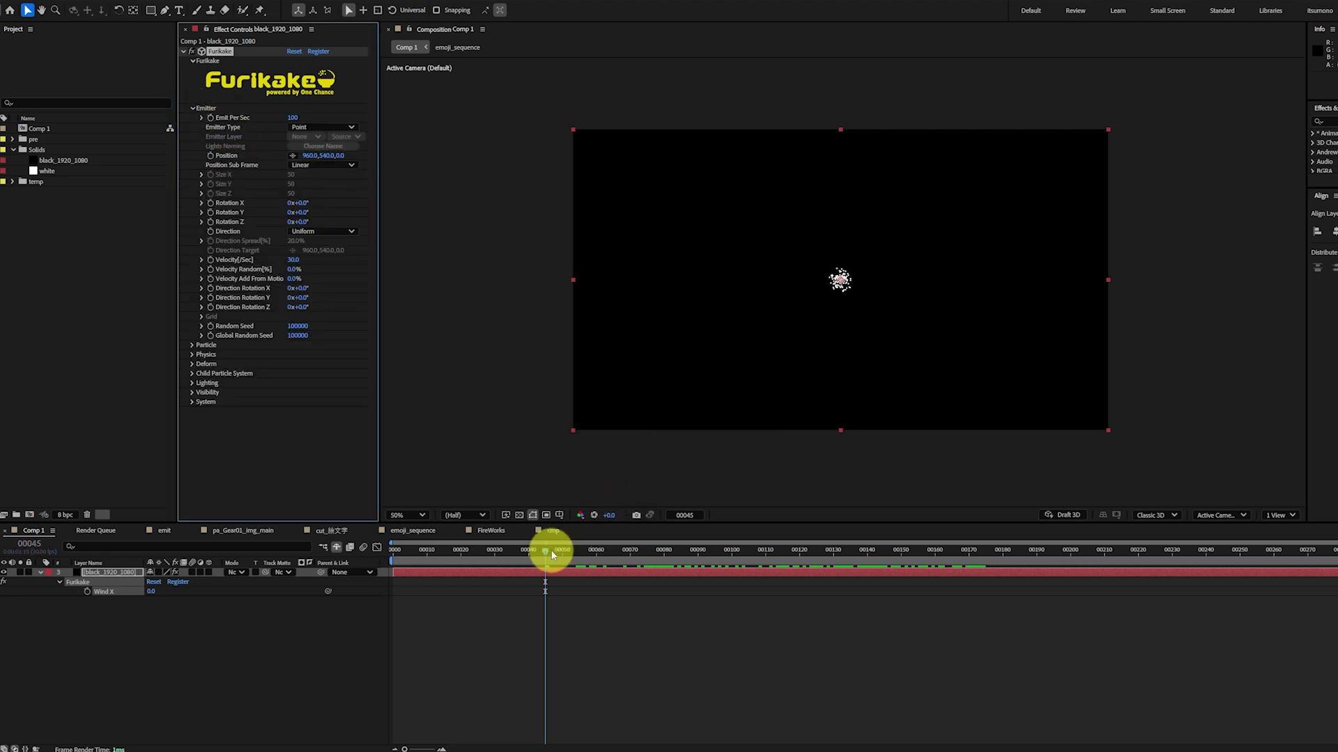
{"action": "left_click_drag", "start_coordinate": [547, 550], "coordinate": [645, 554]}
{"action": "left_click_drag", "start_coordinate": [295, 263], "coordinate": [364, 299]}
{"action": "mouse_move", "coordinate": [635, 545]}
{"action": "left_mouse_down"}
{"action": "mouse_move", "coordinate": [693, 550]}
{"action": "mouse_move", "coordinate": [534, 546]}
{"action": "mouse_move", "coordinate": [641, 557]}
{"action": "left_mouse_up"}
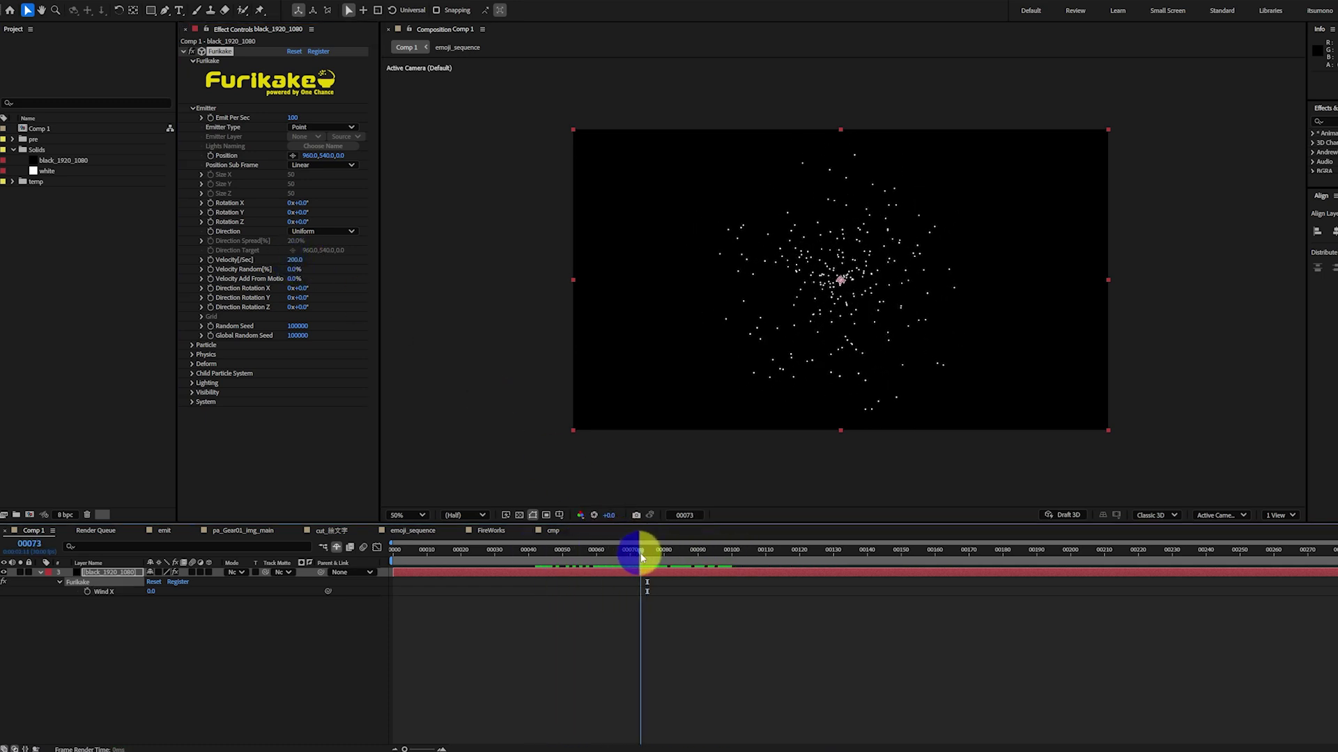
{"action": "left_click_drag", "start_coordinate": [291, 272], "coordinate": [393, 303]}
{"action": "left_click_drag", "start_coordinate": [642, 550], "coordinate": [721, 555]}
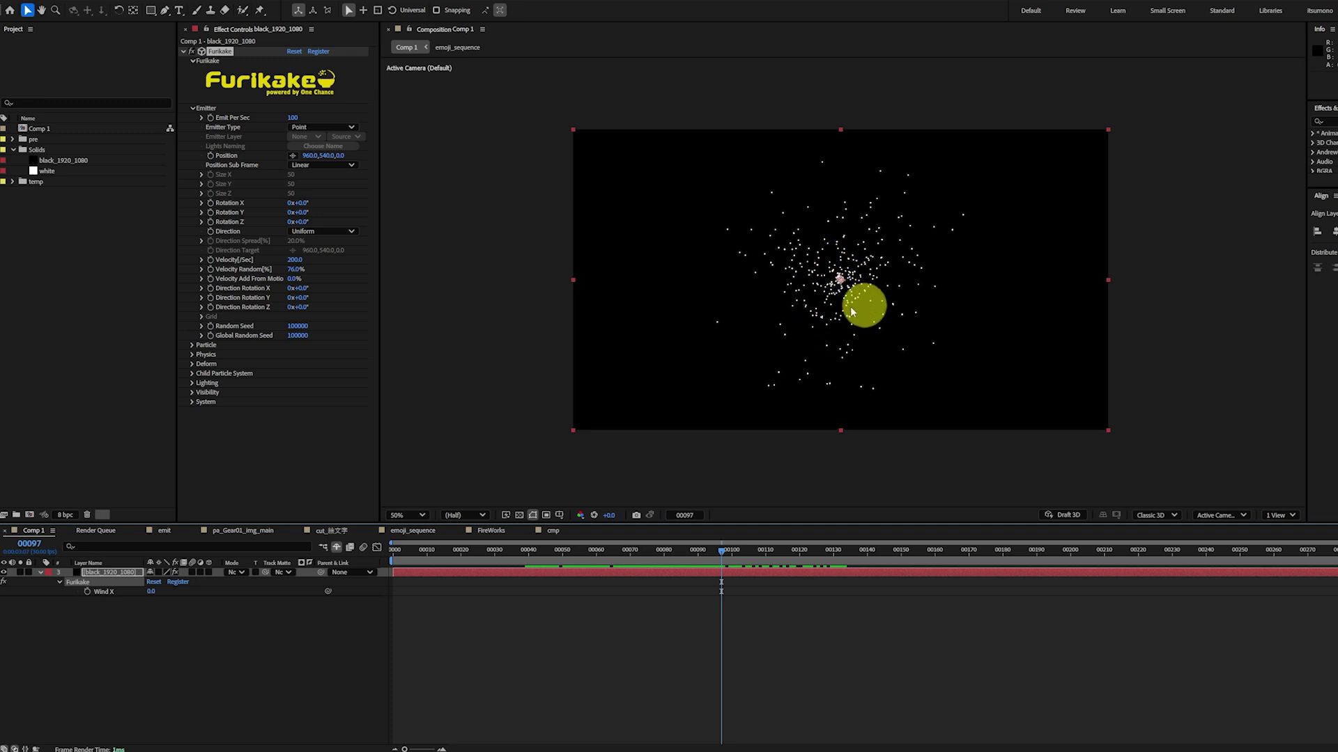
Step: Switch the Emitter Type to Box and raise Emit Per Sec to 1440
{"action": "left_click", "coordinate": [318, 129]}
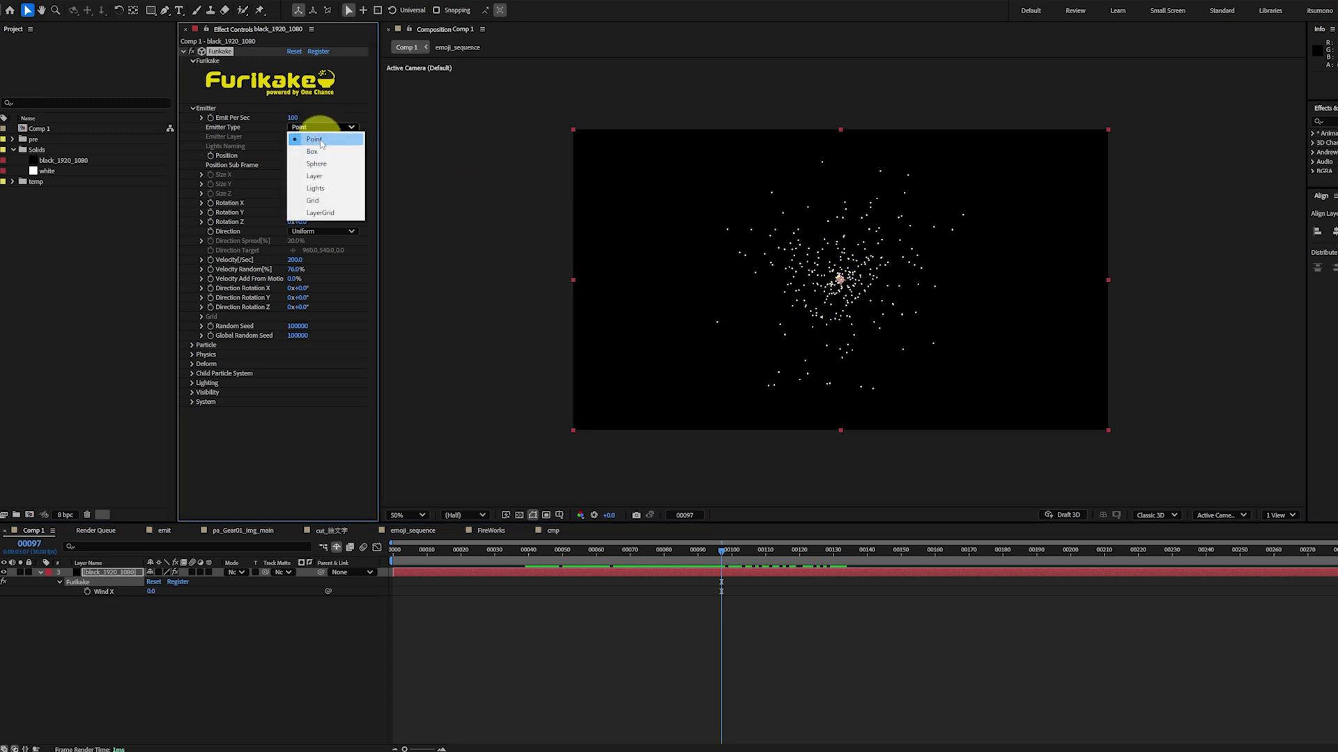
{"action": "left_click", "coordinate": [319, 142]}
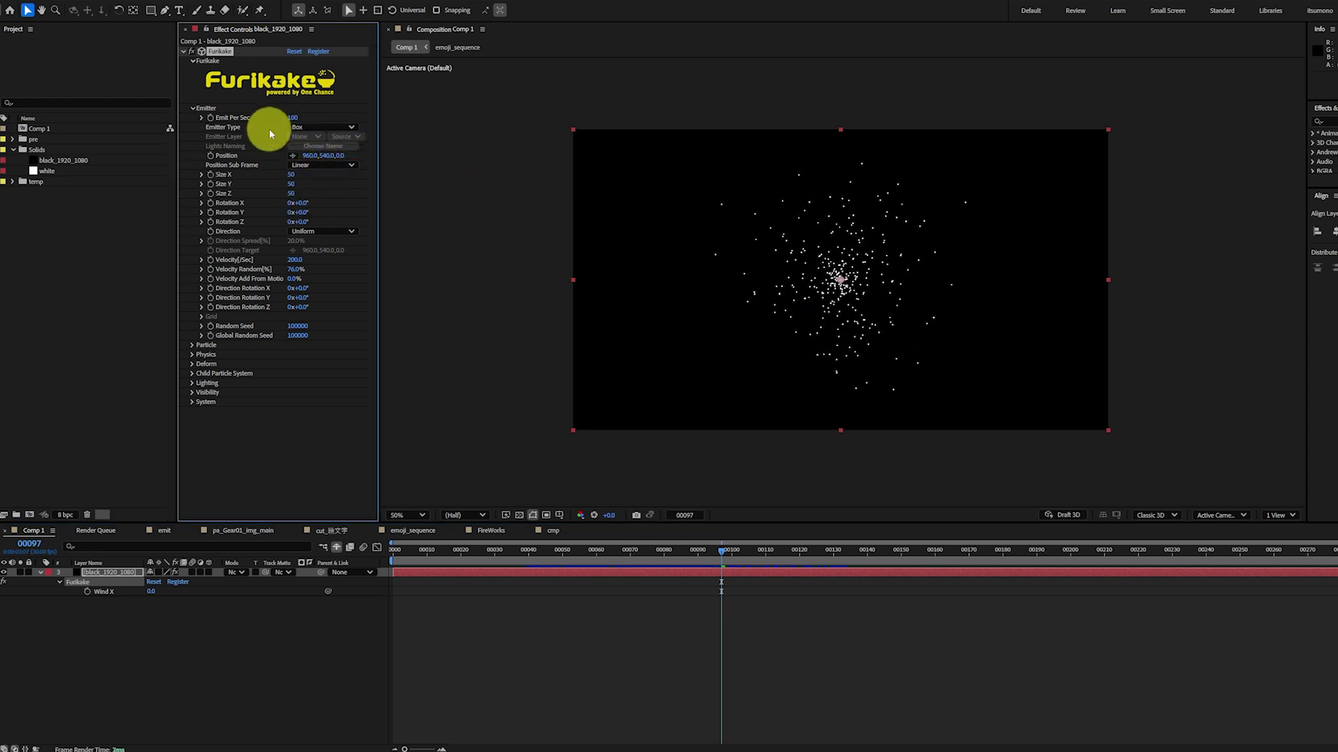
{"action": "left_click_drag", "start_coordinate": [283, 114], "coordinate": [372, 122]}
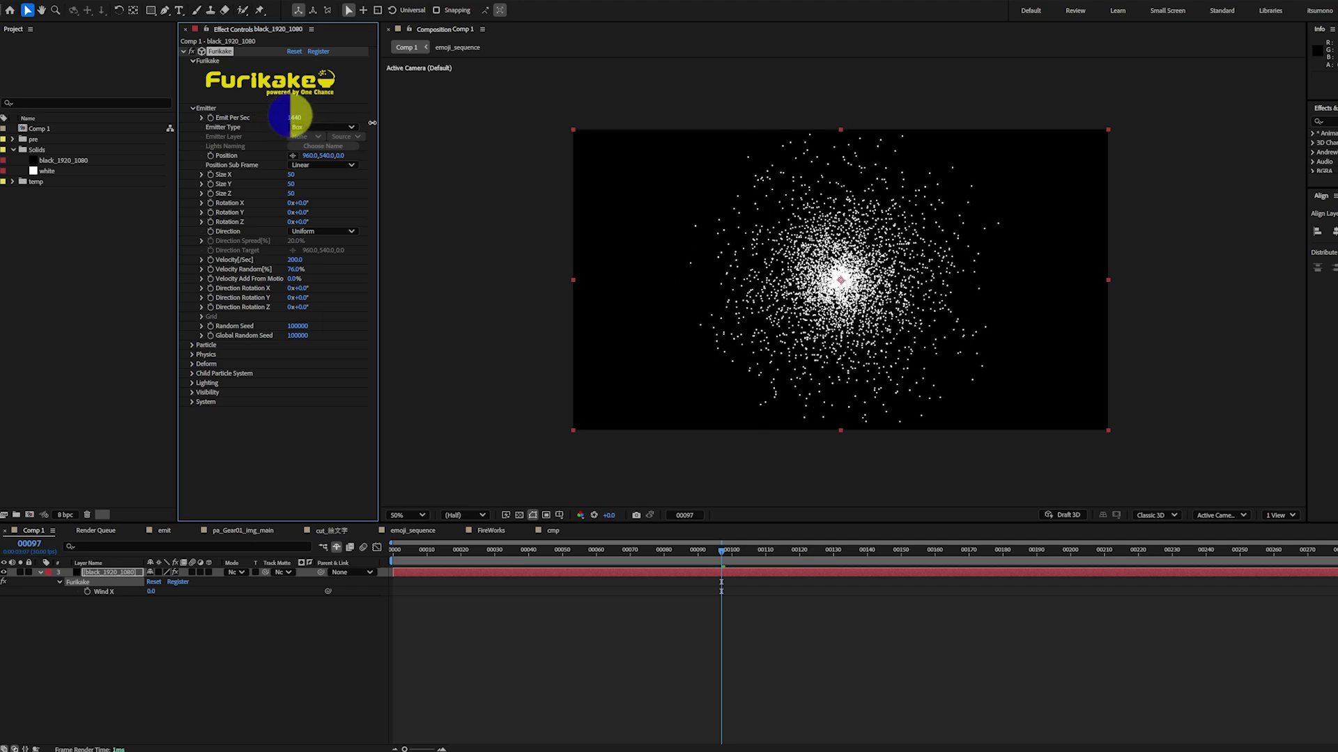
Step: Set the box emitter size to 500 on X, Y and Z
{"action": "left_click", "coordinate": [290, 173]}
{"action": "type", "text": "500"}
{"action": "key", "text": "Tab"}
{"action": "type", "text": "500"}
{"action": "key", "text": "Tab"}
{"action": "type", "text": "500"}
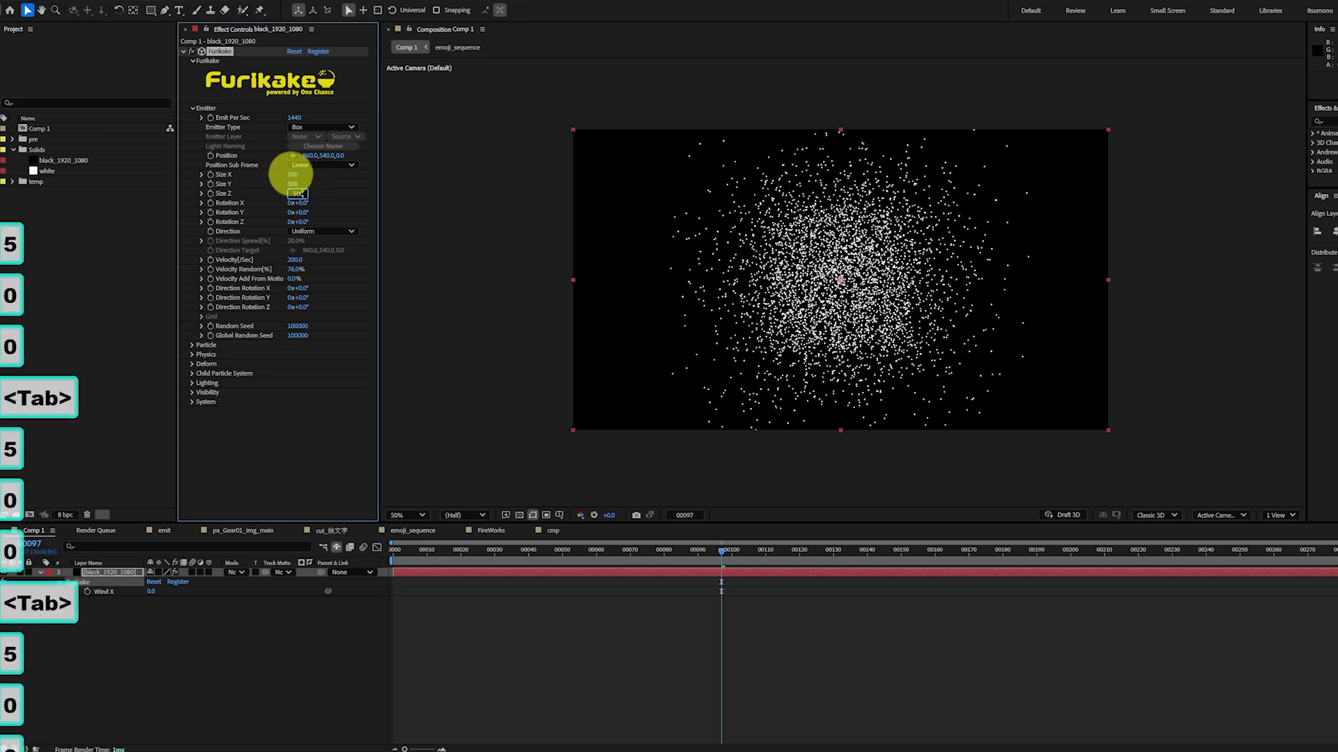
{"action": "key", "text": "Return"}
{"action": "mouse_move", "coordinate": [507, 549]}
{"action": "left_mouse_down"}
{"action": "mouse_move", "coordinate": [478, 549]}
{"action": "mouse_move", "coordinate": [578, 549]}
{"action": "mouse_move", "coordinate": [488, 550]}
{"action": "mouse_move", "coordinate": [507, 550]}
{"action": "left_mouse_up"}
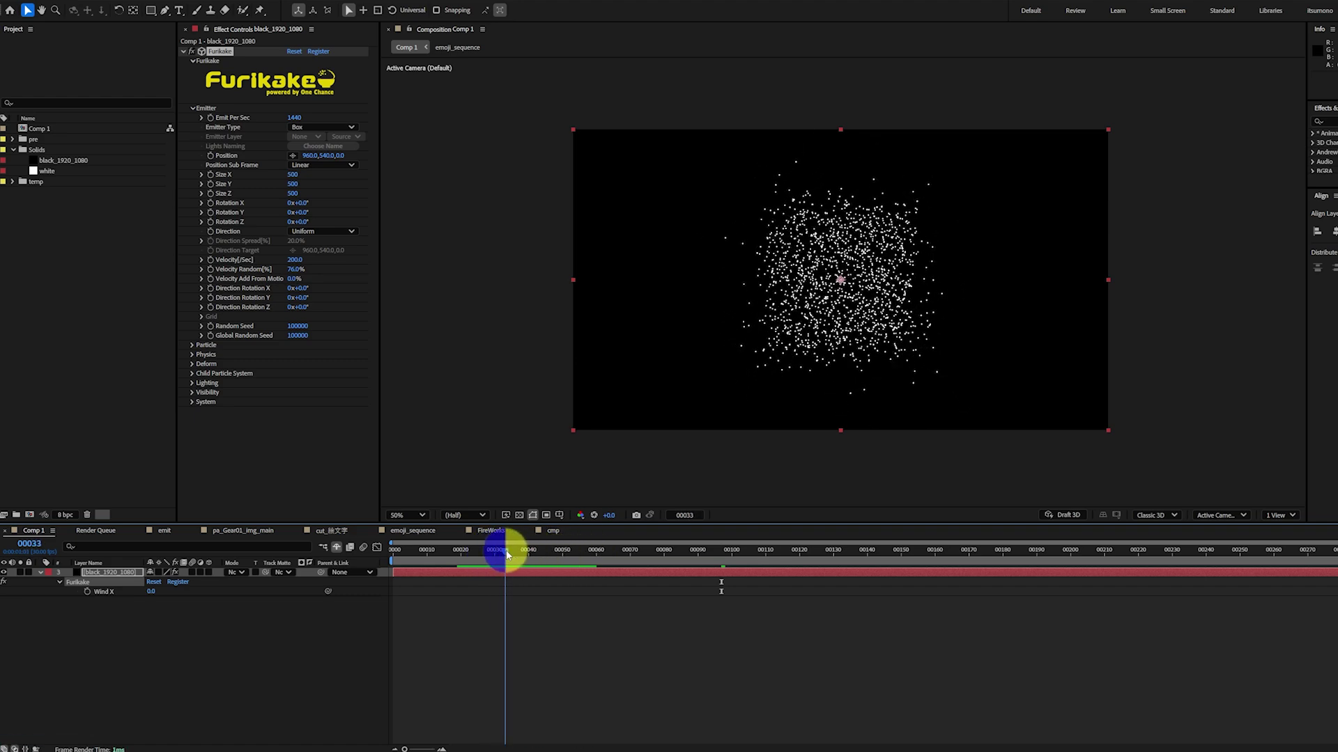
{"action": "left_click", "coordinate": [303, 127]}
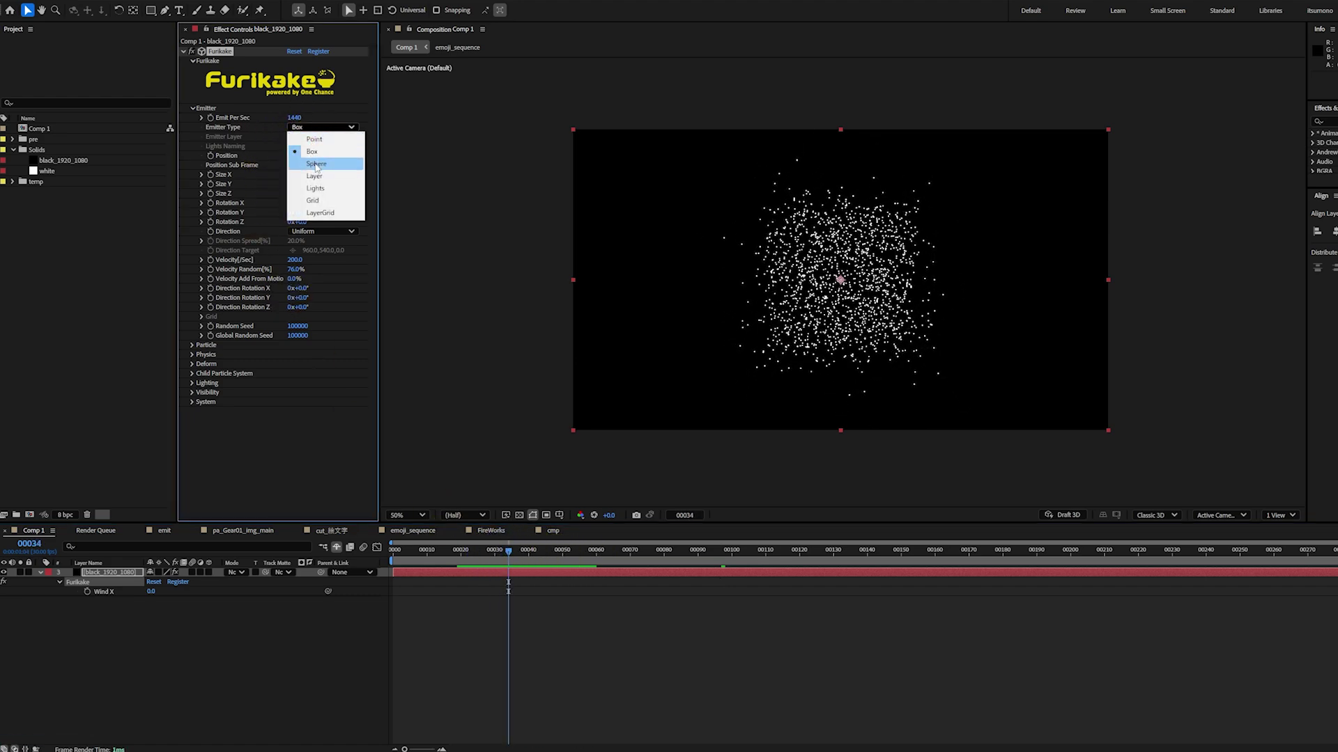
{"action": "left_click", "coordinate": [316, 163]}
{"action": "left_click", "coordinate": [314, 127]}
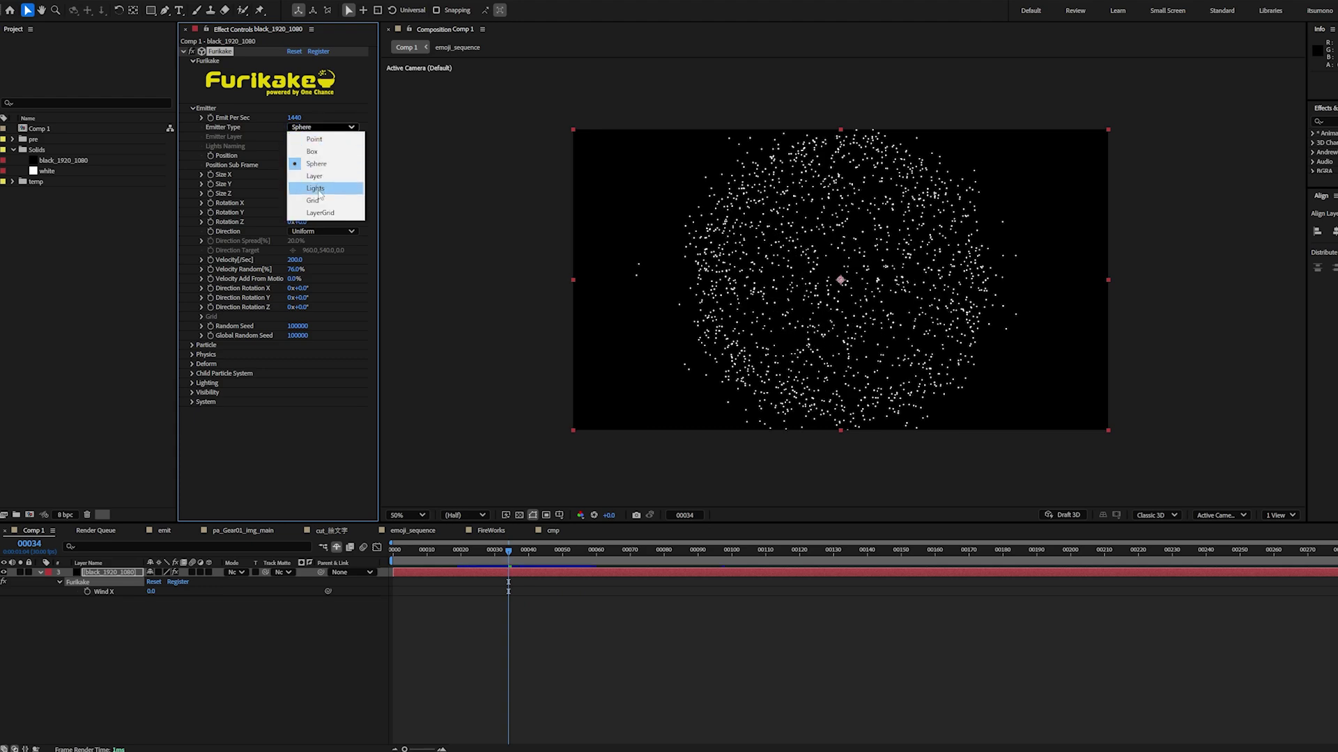
{"action": "left_click", "coordinate": [315, 200]}
{"action": "left_click", "coordinate": [471, 550]}
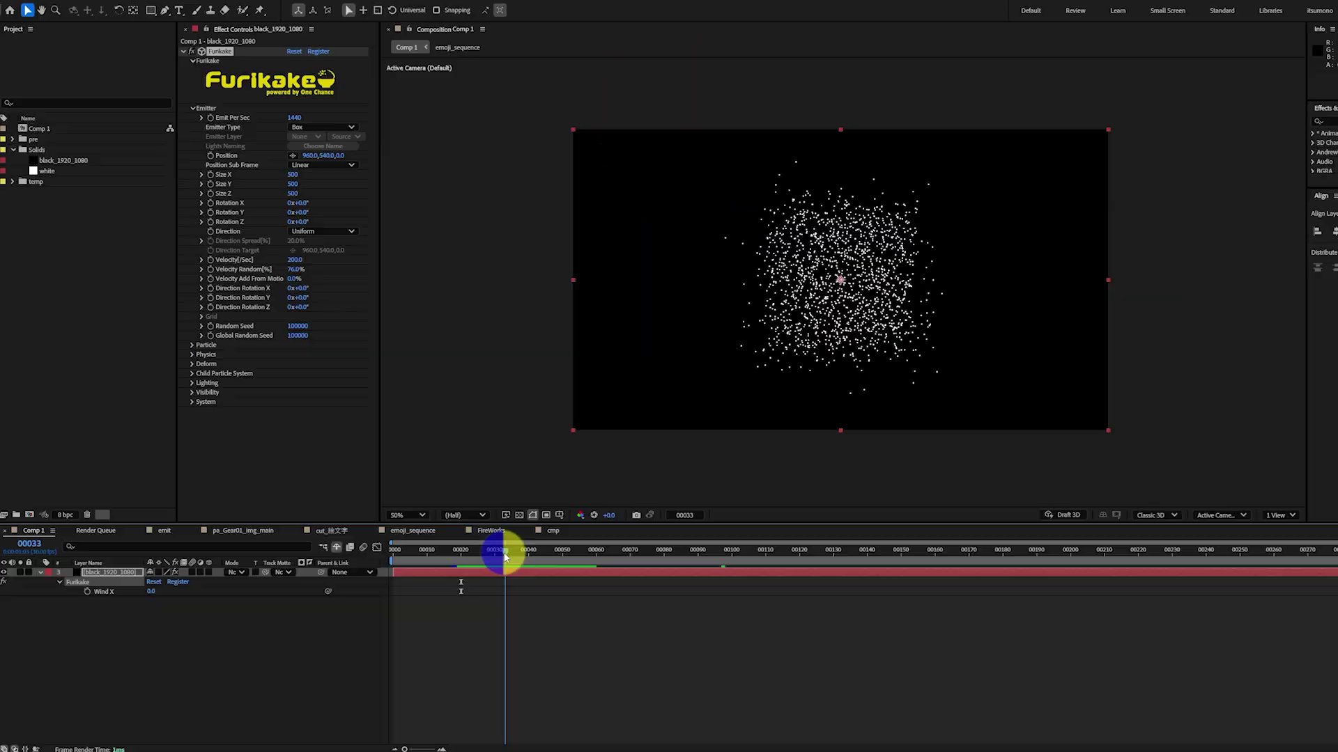
{"action": "mouse_move", "coordinate": [500, 550]}
{"action": "left_mouse_down"}
{"action": "mouse_move", "coordinate": [493, 561]}
{"action": "mouse_move", "coordinate": [518, 568]}
{"action": "left_mouse_up"}
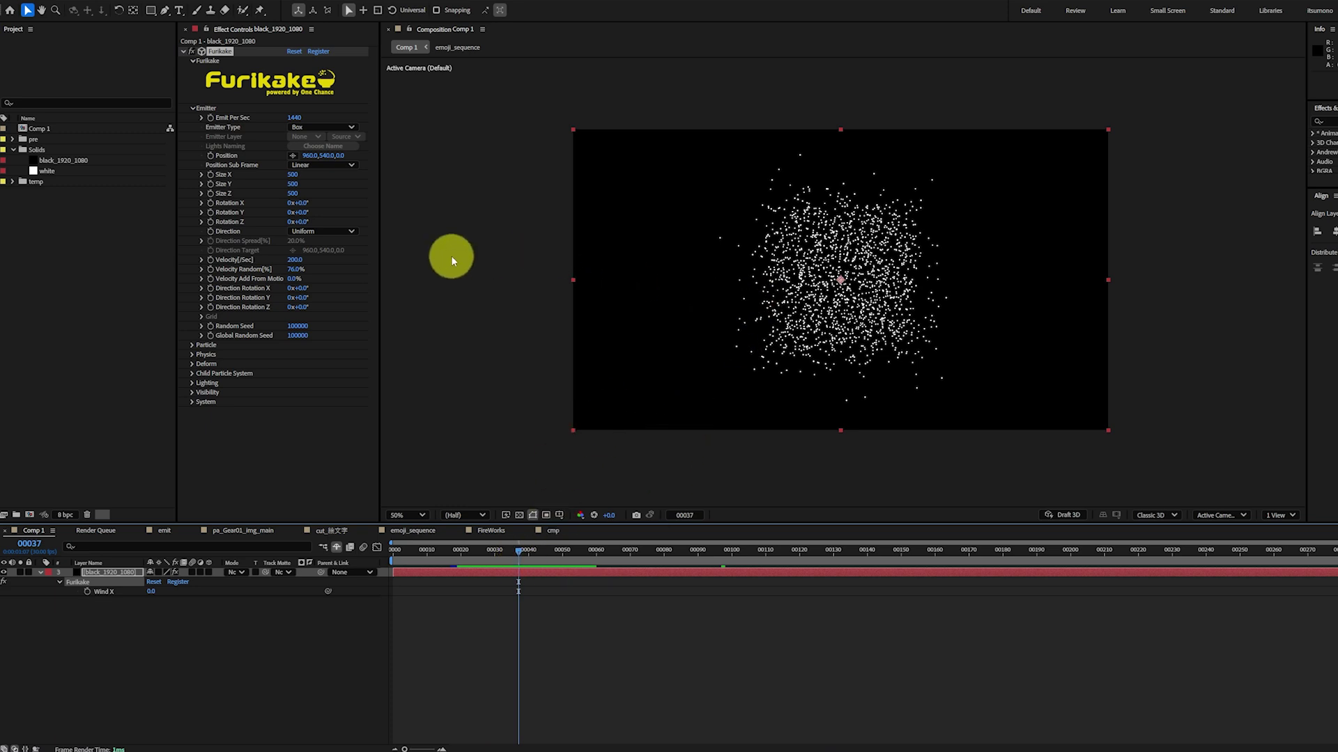
Step: Set Direction to Directional and turn emitter Rotation Y to -71°, previewing playback
{"action": "left_click", "coordinate": [313, 231]}
{"action": "left_click", "coordinate": [322, 255]}
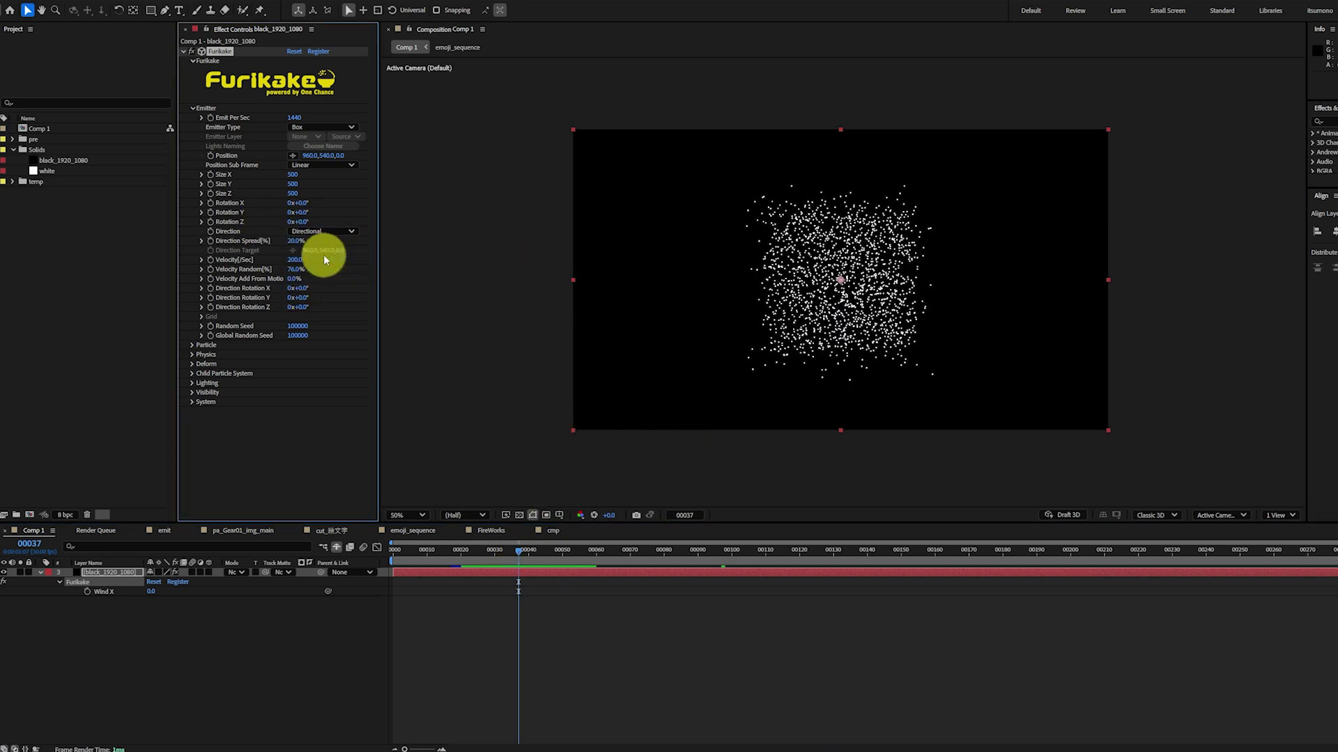
{"action": "left_click_drag", "start_coordinate": [294, 212], "coordinate": [271, 221]}
{"action": "key", "text": "space"}
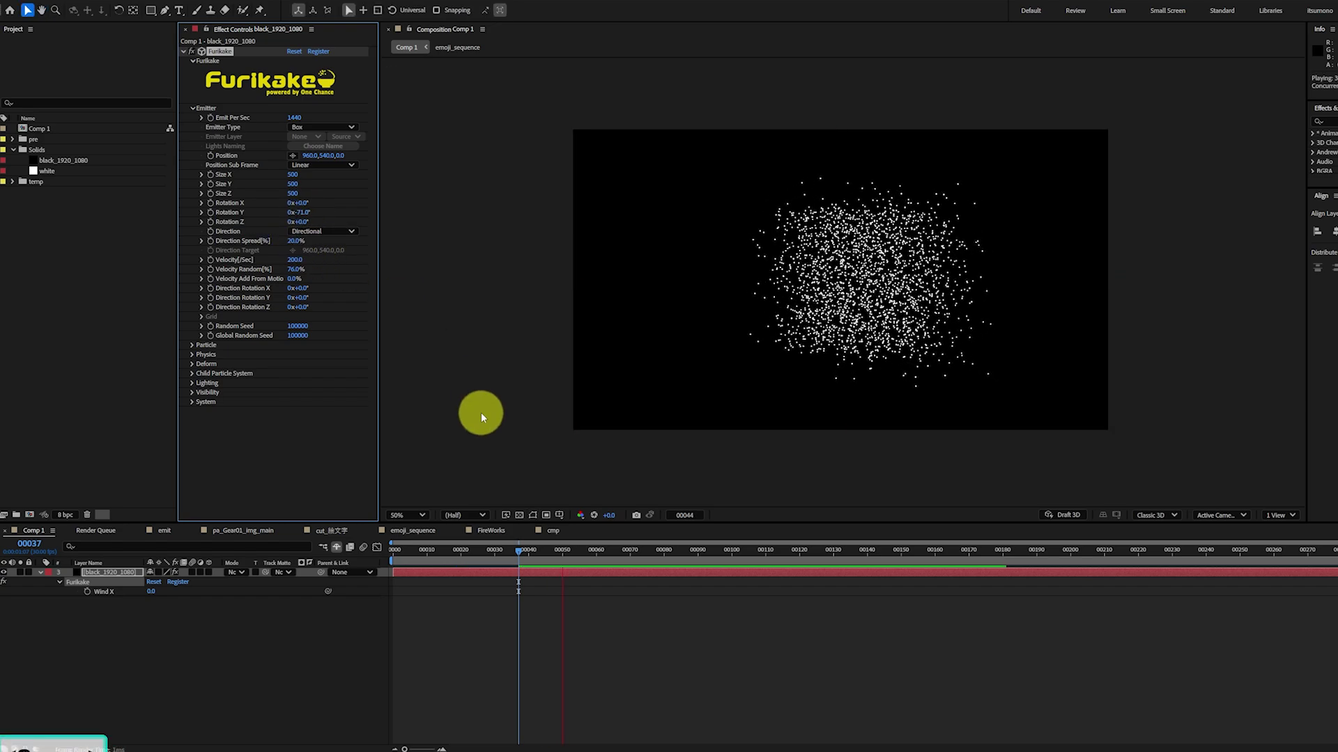
{"action": "key", "text": "space"}
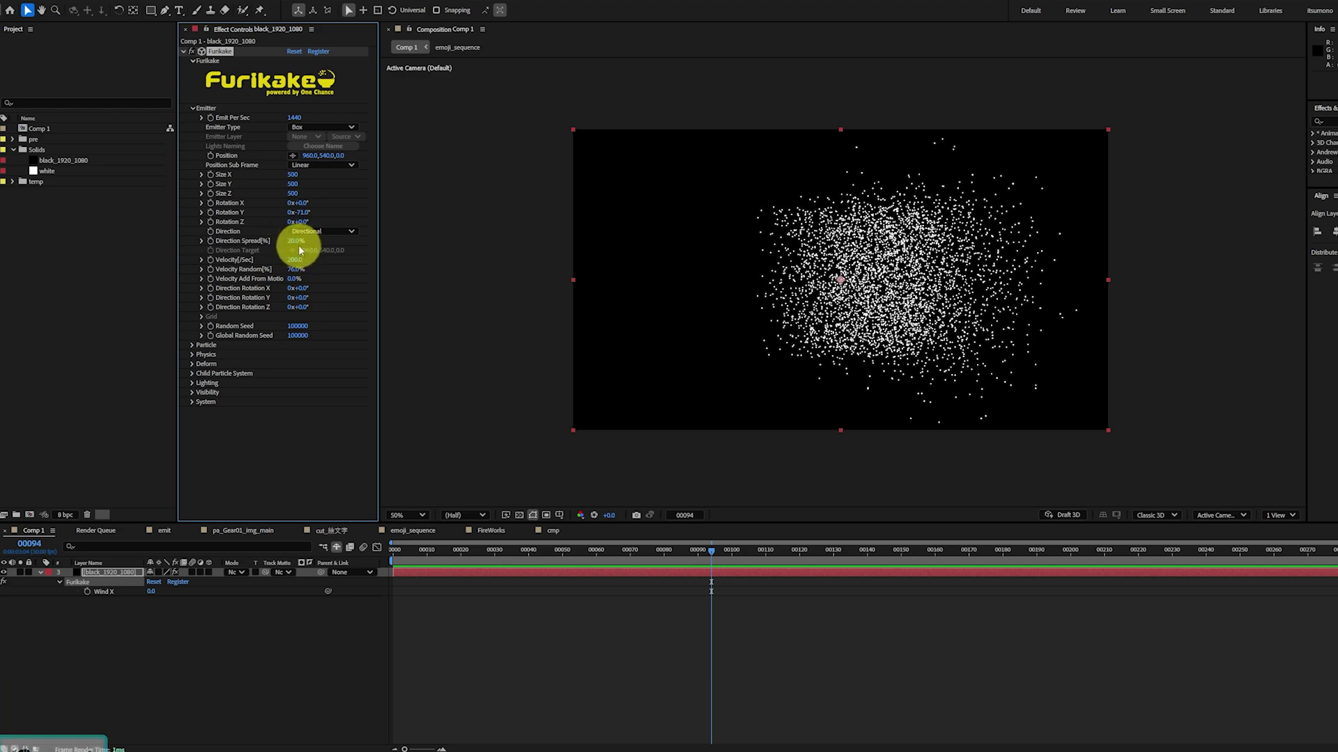
Step: Reduce Direction Spread to 0% and preview the narrowed stream from frame 00075
{"action": "left_click_drag", "start_coordinate": [296, 243], "coordinate": [287, 242]}
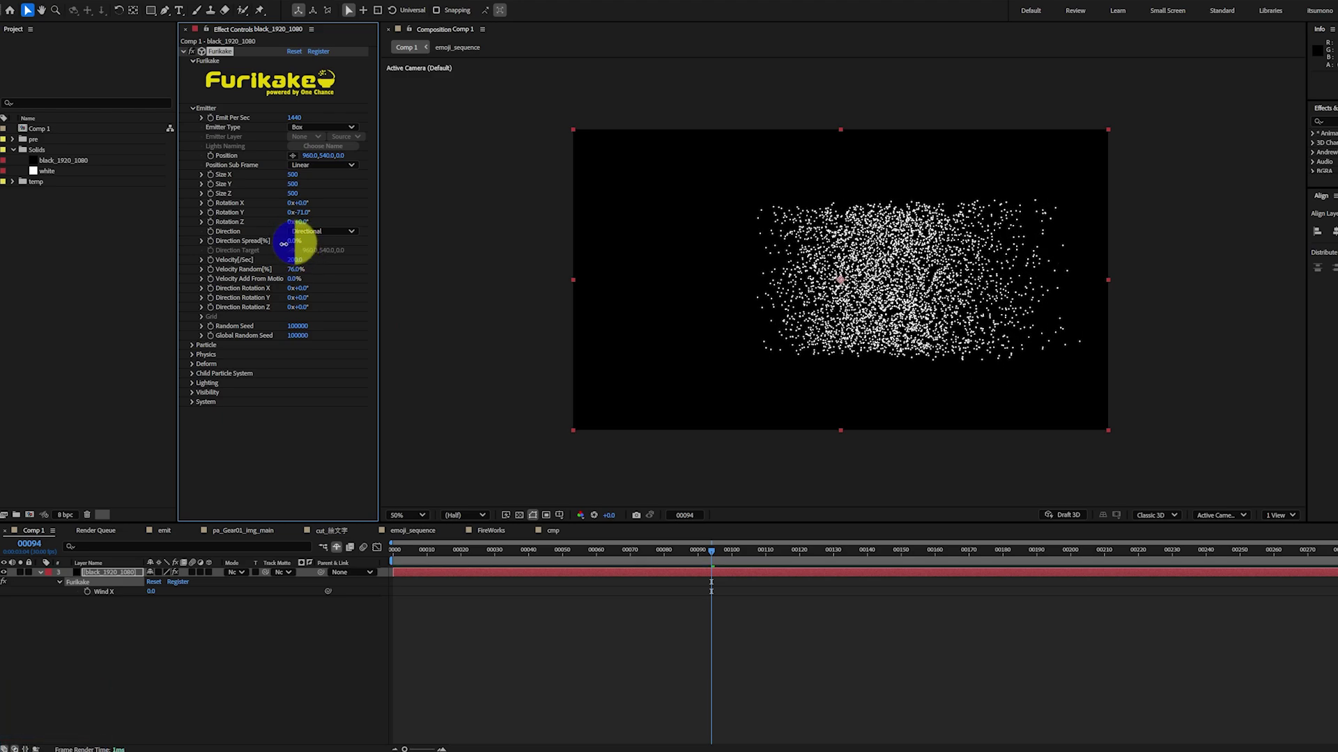
{"action": "left_click", "coordinate": [646, 554]}
{"action": "left_click_drag", "start_coordinate": [647, 554], "coordinate": [707, 553]}
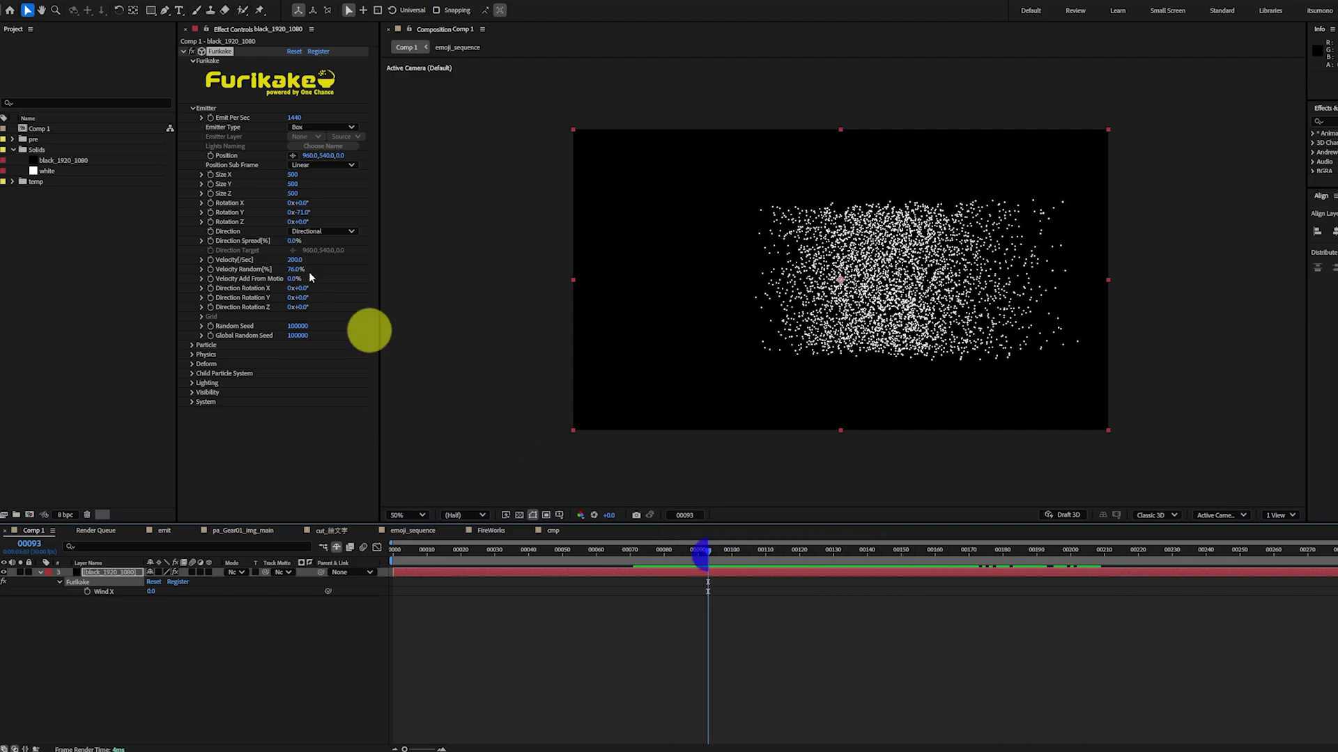
{"action": "left_click", "coordinate": [326, 231]}
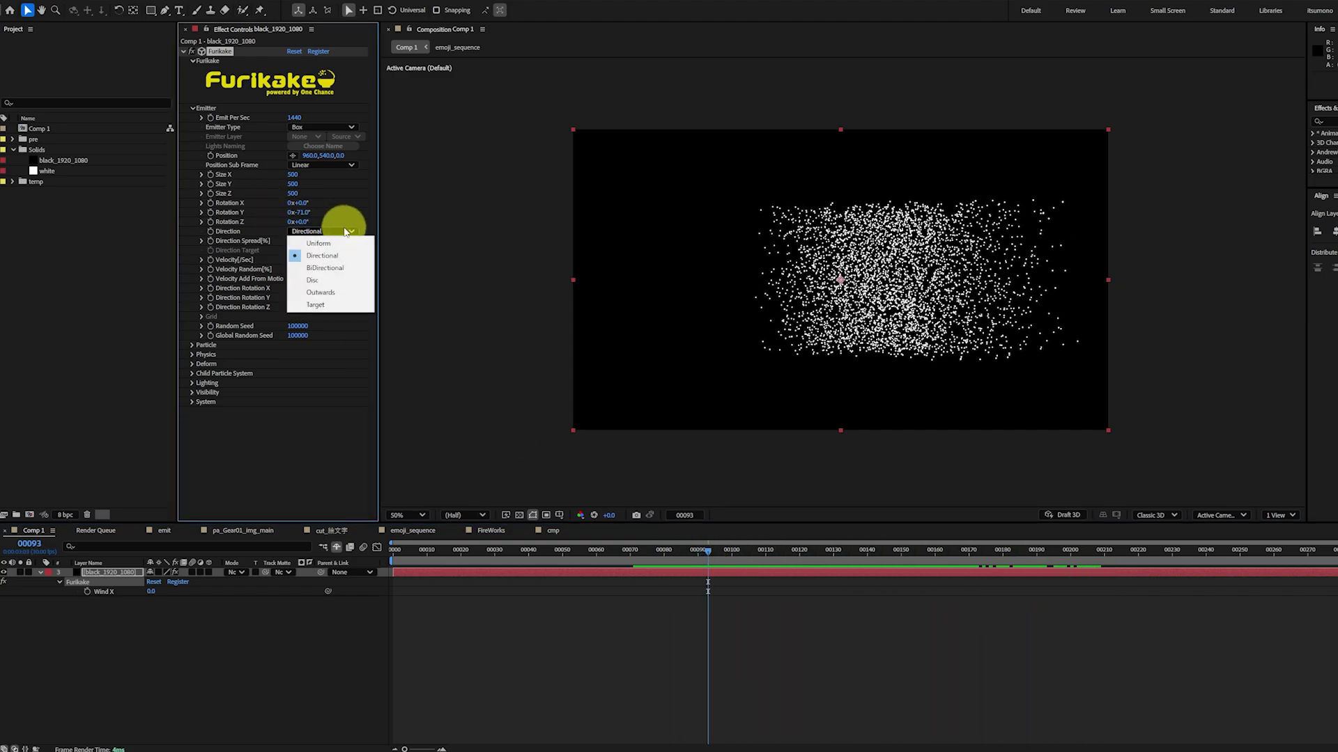
{"action": "left_click", "coordinate": [348, 268]}
{"action": "left_click_drag", "start_coordinate": [671, 549], "coordinate": [751, 550]}
{"action": "left_click", "coordinate": [326, 232]}
{"action": "left_click", "coordinate": [344, 278]}
{"action": "left_click", "coordinate": [326, 231]}
{"action": "left_click", "coordinate": [345, 287]}
{"action": "left_click", "coordinate": [326, 231]}
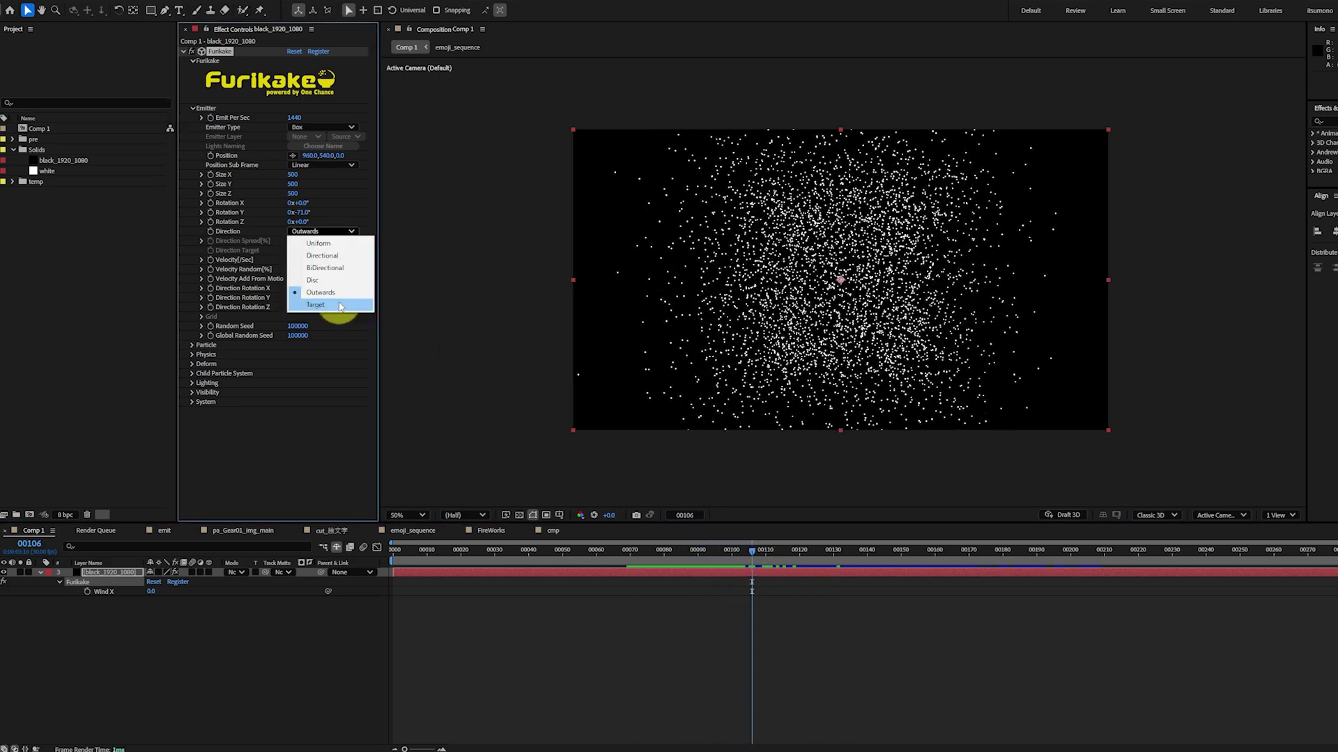
{"action": "left_click", "coordinate": [341, 305]}
{"action": "mouse_move", "coordinate": [719, 550]}
{"action": "left_mouse_down"}
{"action": "mouse_move", "coordinate": [627, 550]}
{"action": "mouse_move", "coordinate": [694, 550]}
{"action": "left_mouse_up"}
{"action": "left_click_drag", "start_coordinate": [313, 250], "coordinate": [418, 250]}
{"action": "left_click", "coordinate": [927, 281]}
{"action": "left_click_drag", "start_coordinate": [928, 281], "coordinate": [898, 208]}
{"action": "mouse_move", "coordinate": [696, 554]}
{"action": "left_mouse_down"}
{"action": "mouse_move", "coordinate": [830, 553]}
{"action": "mouse_move", "coordinate": [680, 552]}
{"action": "left_mouse_up"}
{"action": "left_click", "coordinate": [322, 232]}
{"action": "left_click", "coordinate": [306, 222]}
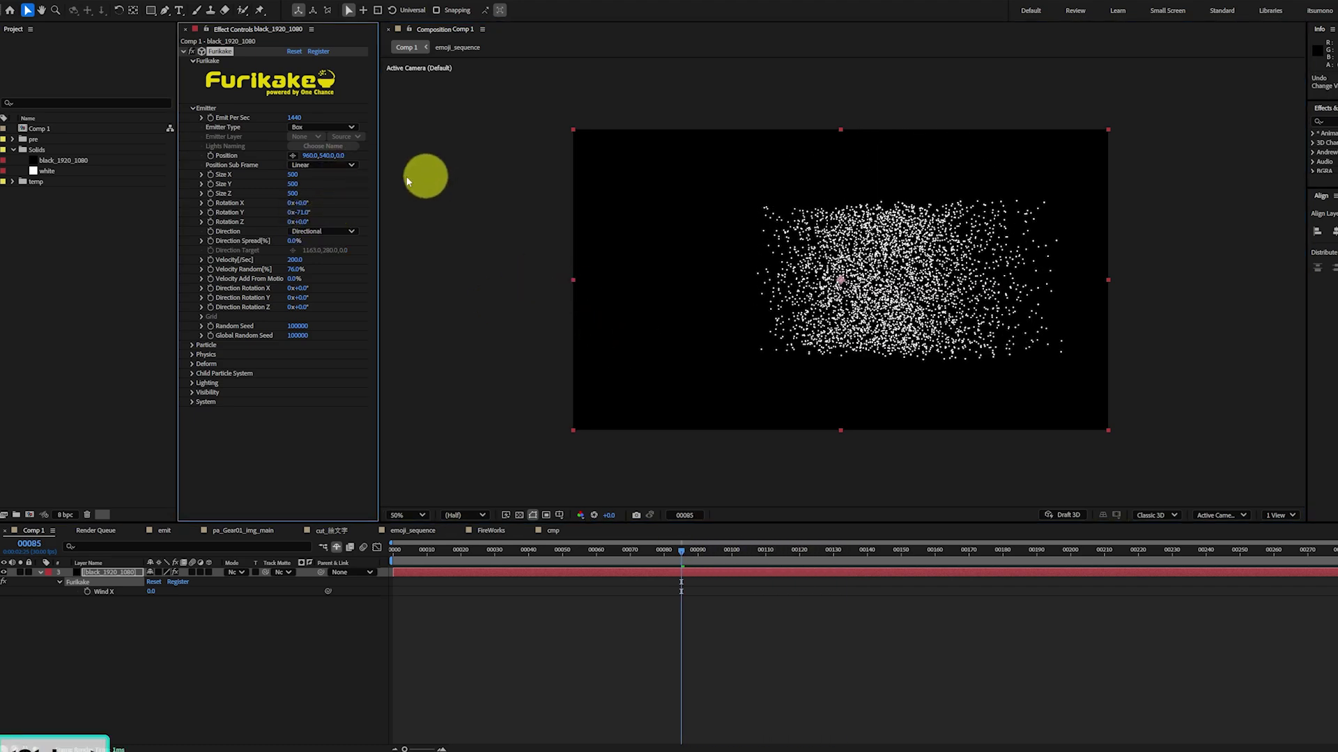
Step: Turn emitter Rotation Y to -41° and Direction Rotation X to about 60°
{"action": "mouse_move", "coordinate": [298, 212]}
{"action": "left_mouse_down"}
{"action": "mouse_move", "coordinate": [324, 217]}
{"action": "mouse_move", "coordinate": [310, 223]}
{"action": "left_mouse_up"}
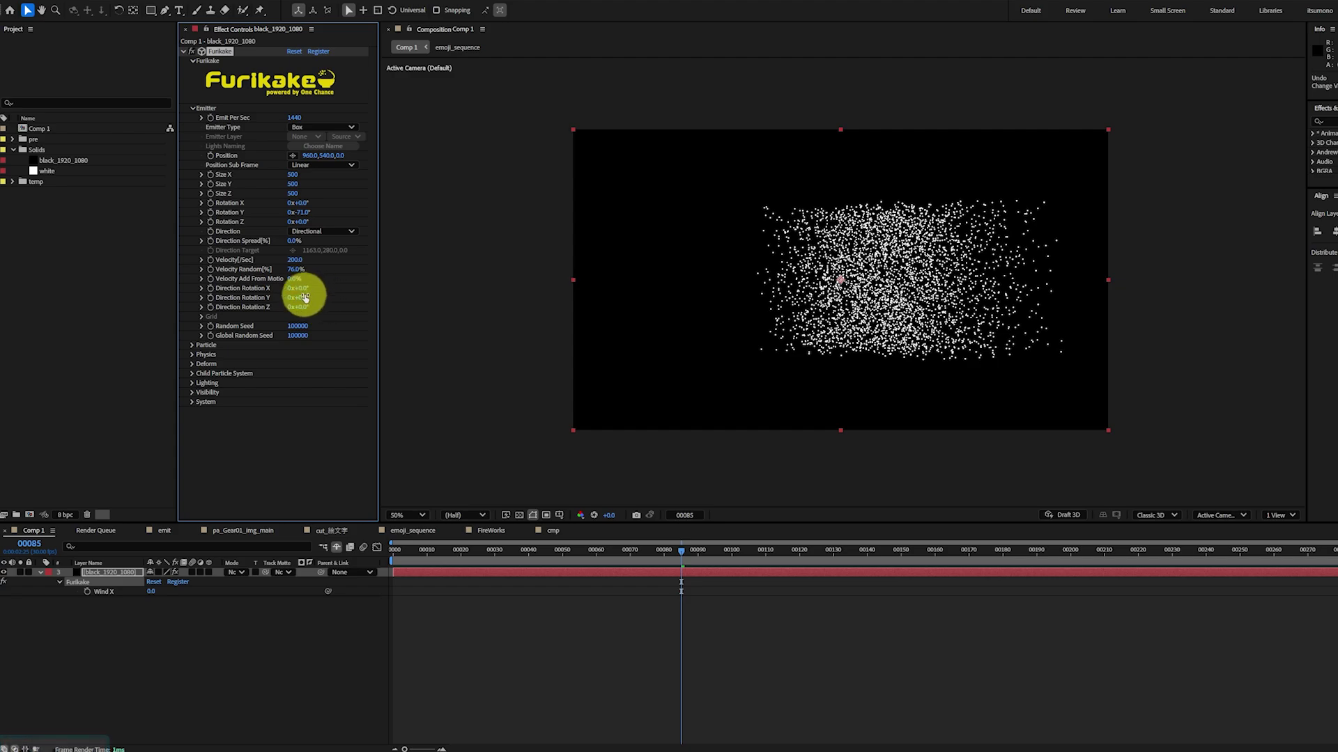
{"action": "mouse_move", "coordinate": [312, 287]}
{"action": "left_mouse_down"}
{"action": "mouse_move", "coordinate": [341, 288]}
{"action": "mouse_move", "coordinate": [306, 291]}
{"action": "left_mouse_up"}
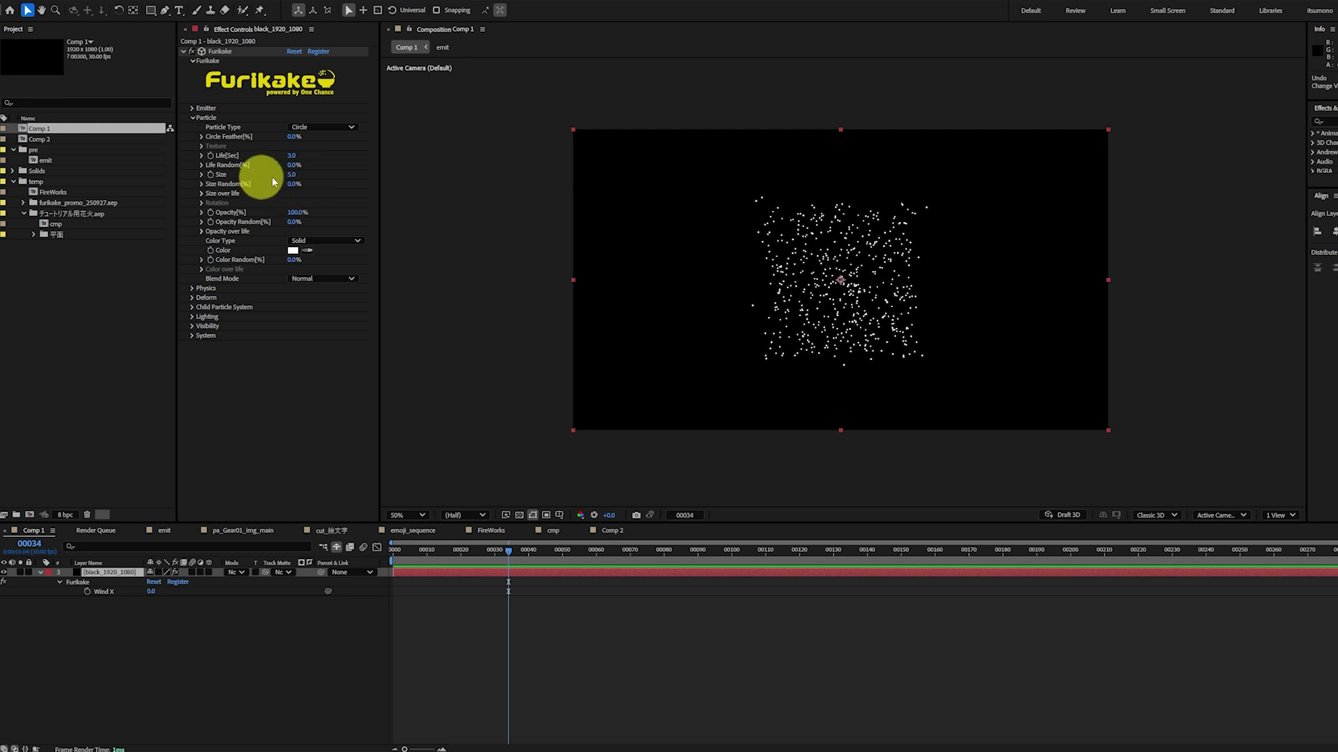
Step: Set particle Size to 19 and Size Random to 86%, then preview on the timeline
{"action": "left_click_drag", "start_coordinate": [291, 177], "coordinate": [300, 174]}
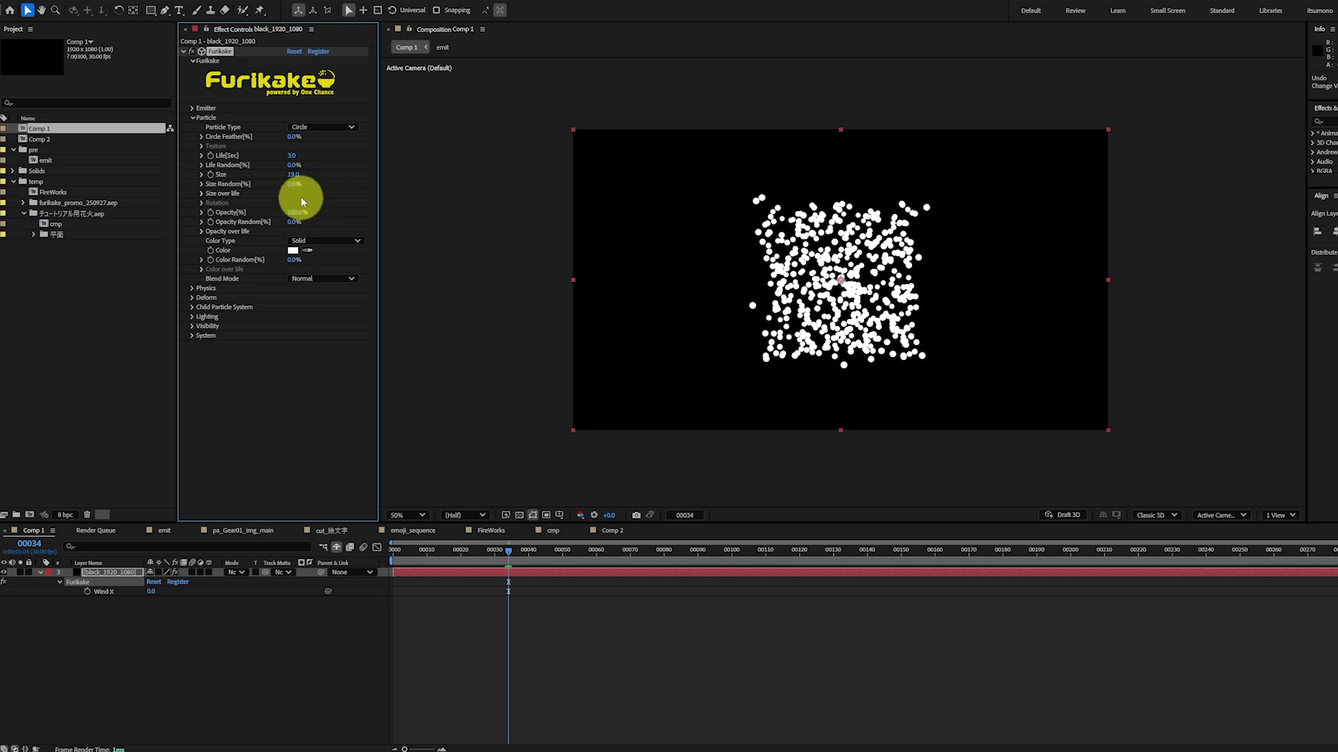
{"action": "left_click_drag", "start_coordinate": [292, 184], "coordinate": [325, 175]}
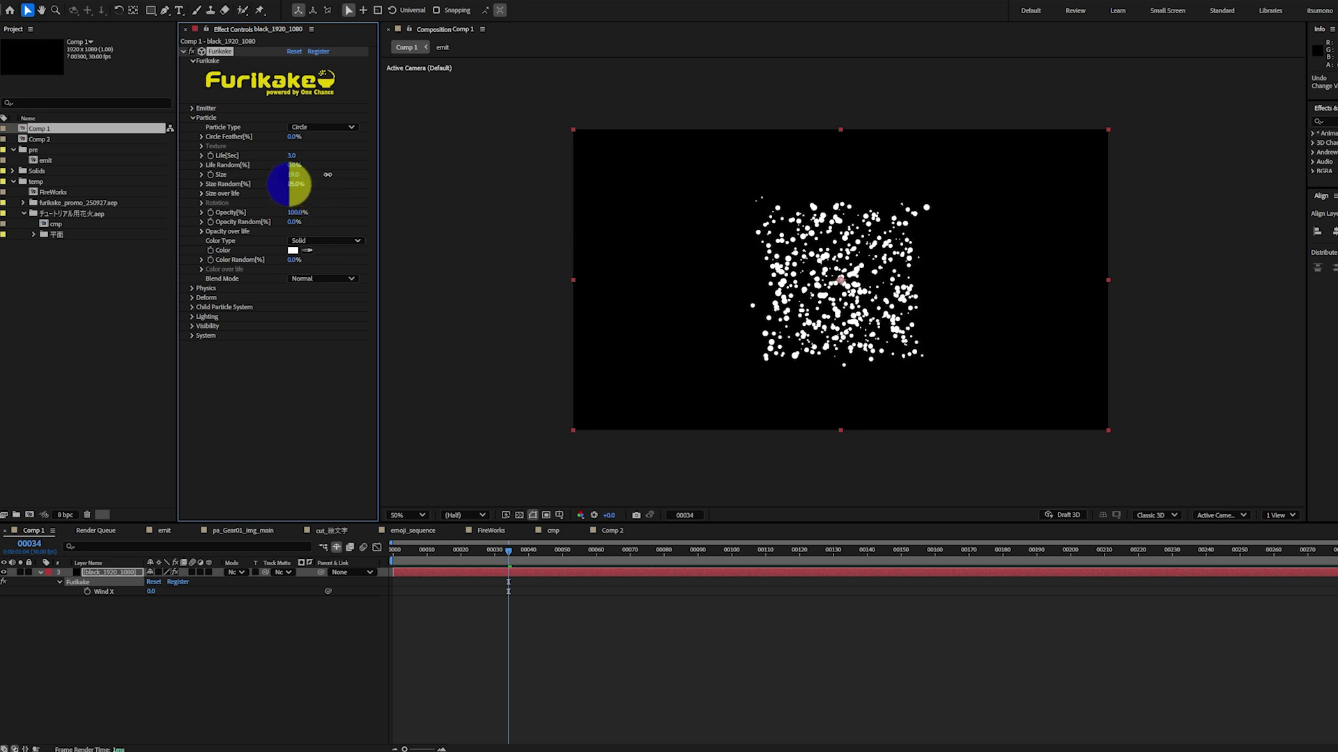
{"action": "left_click_drag", "start_coordinate": [518, 549], "coordinate": [675, 566]}
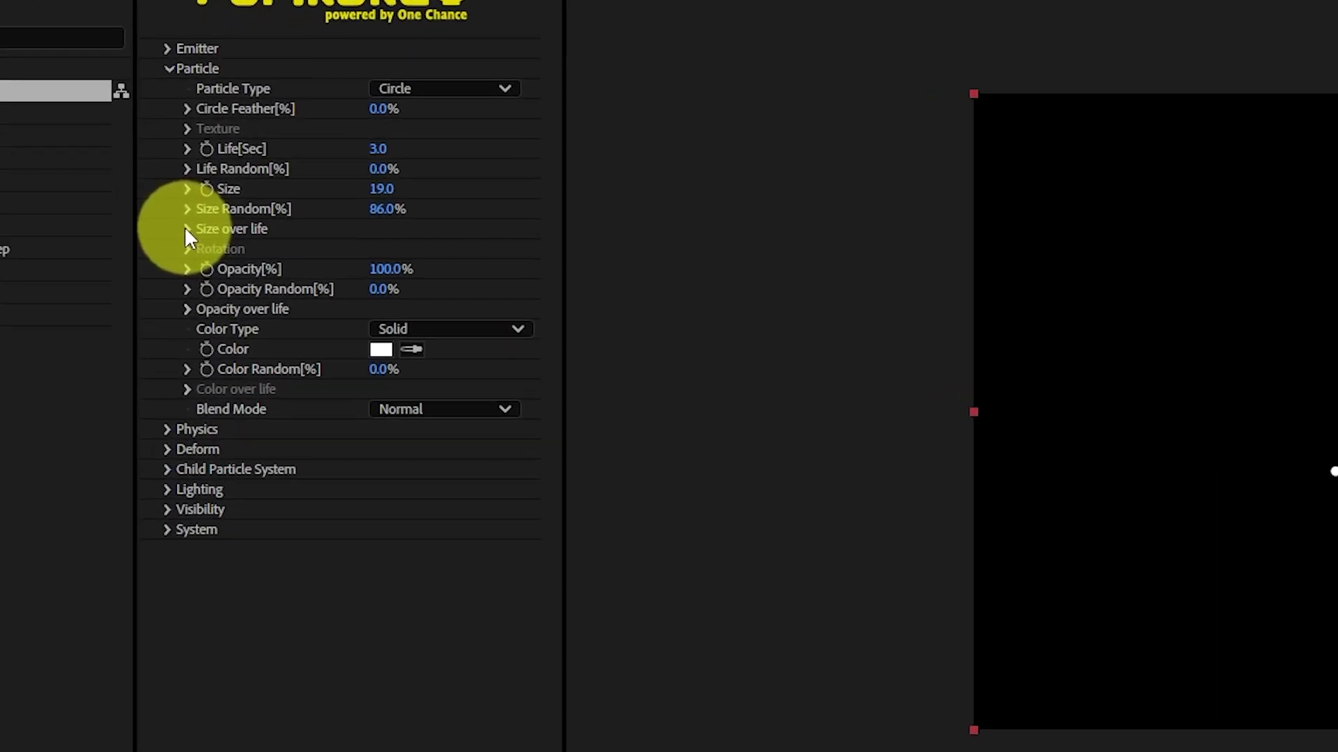
Step: Pencil-draw a Size over life curve that rises from zero, then tapers off
{"action": "left_click", "coordinate": [202, 193]}
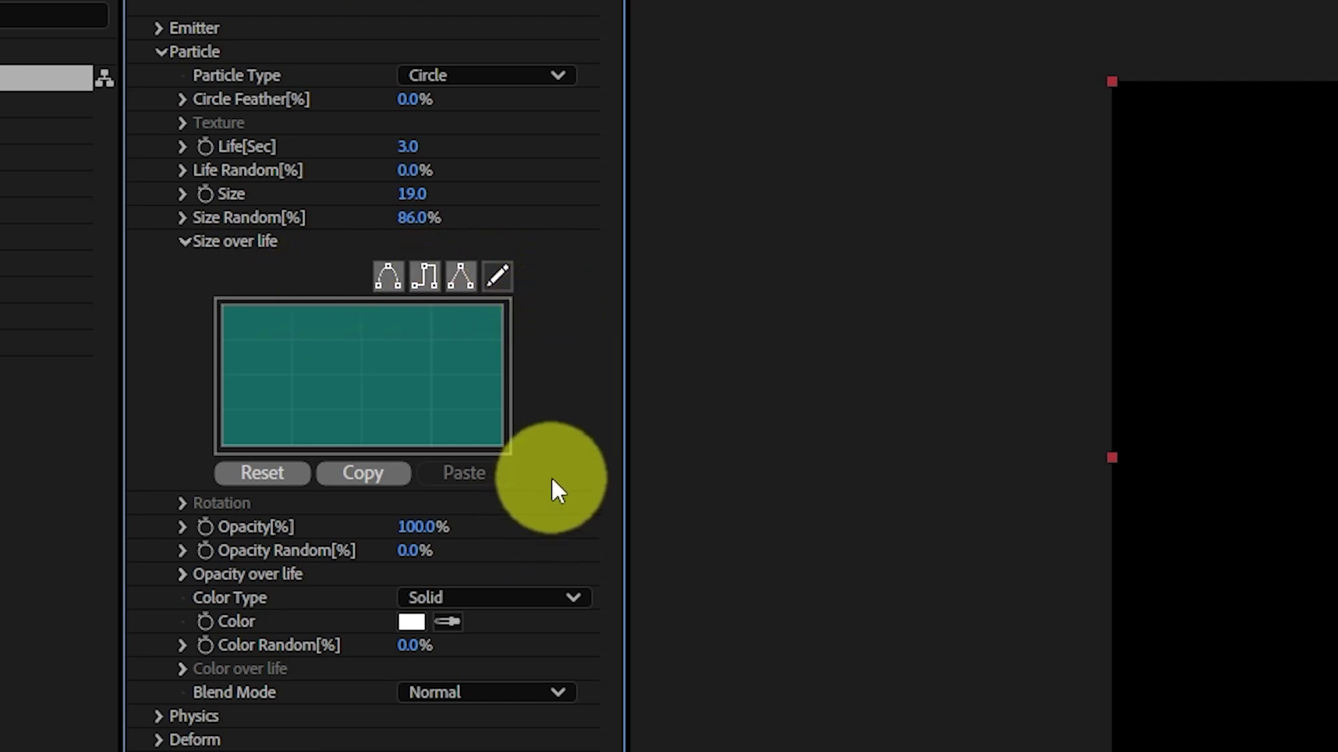
{"action": "left_click", "coordinate": [500, 273]}
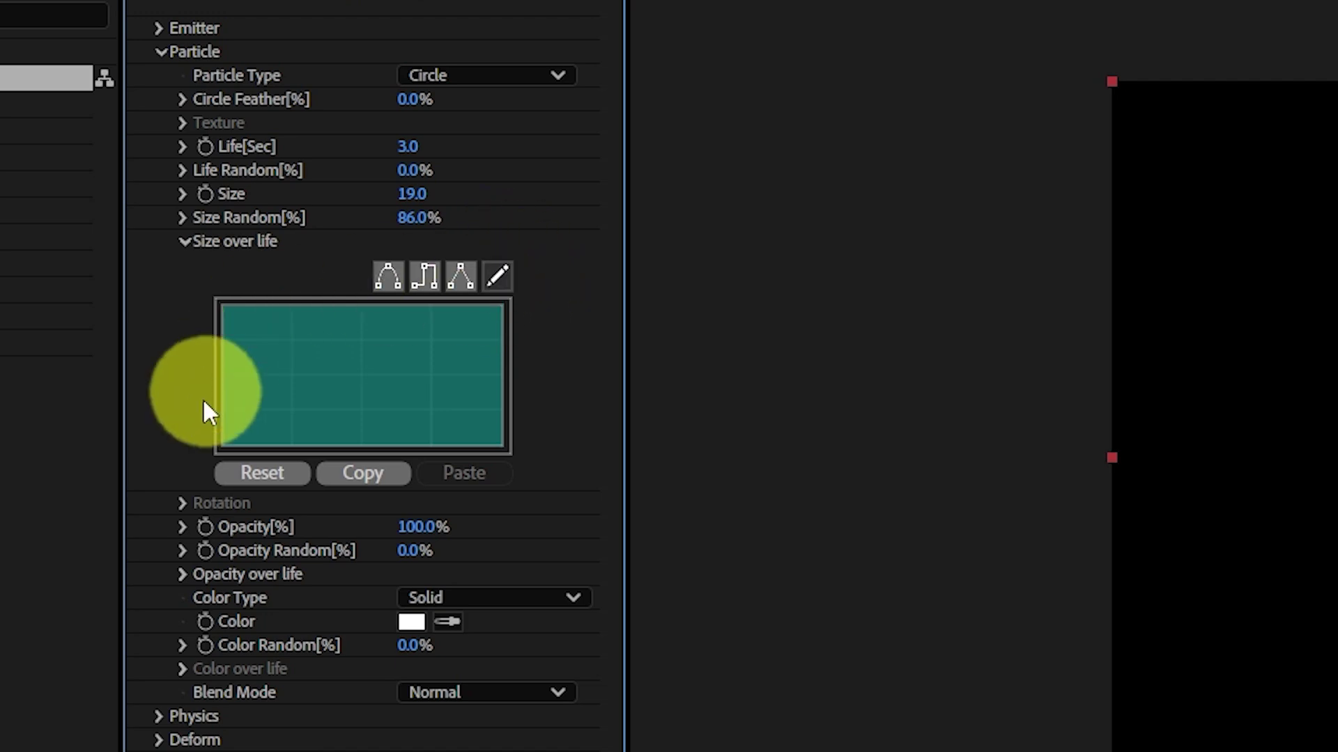
{"action": "left_click", "coordinate": [224, 429]}
{"action": "left_click_drag", "start_coordinate": [225, 430], "coordinate": [245, 382]}
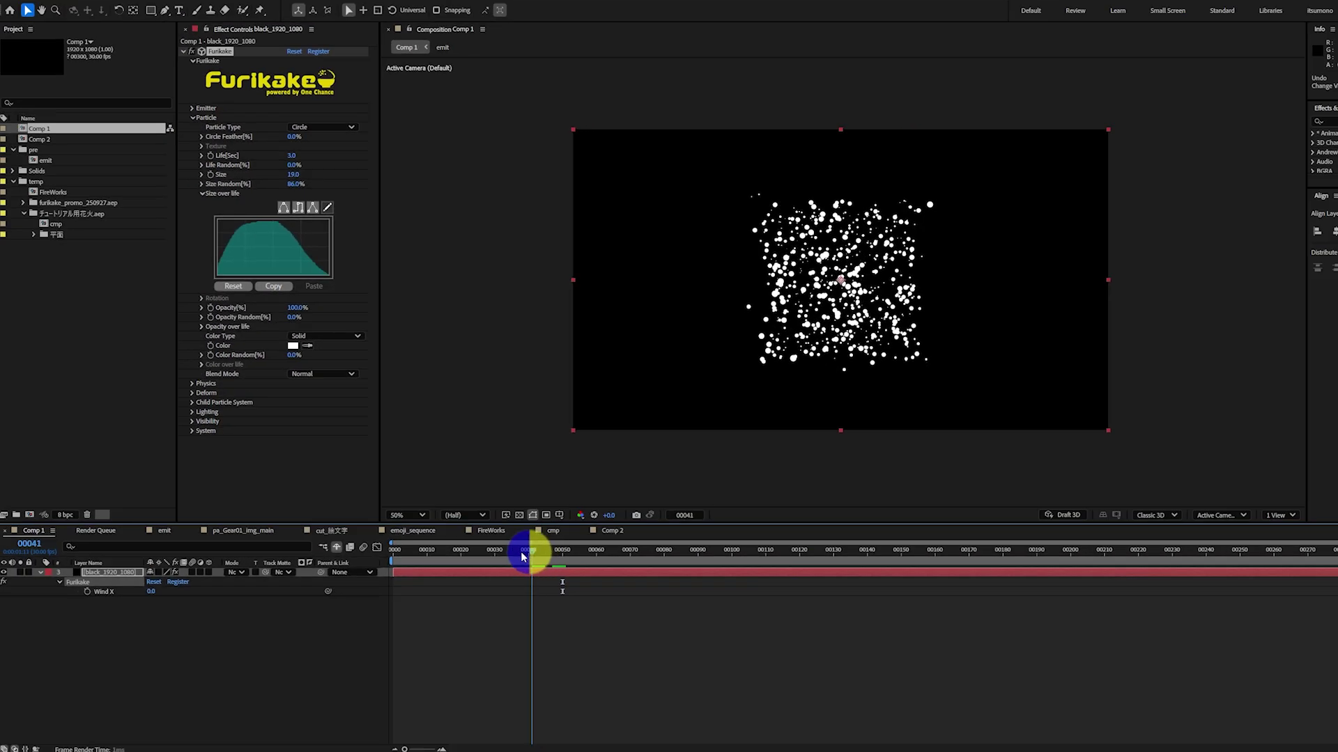
{"action": "left_click_drag", "start_coordinate": [537, 550], "coordinate": [799, 579]}
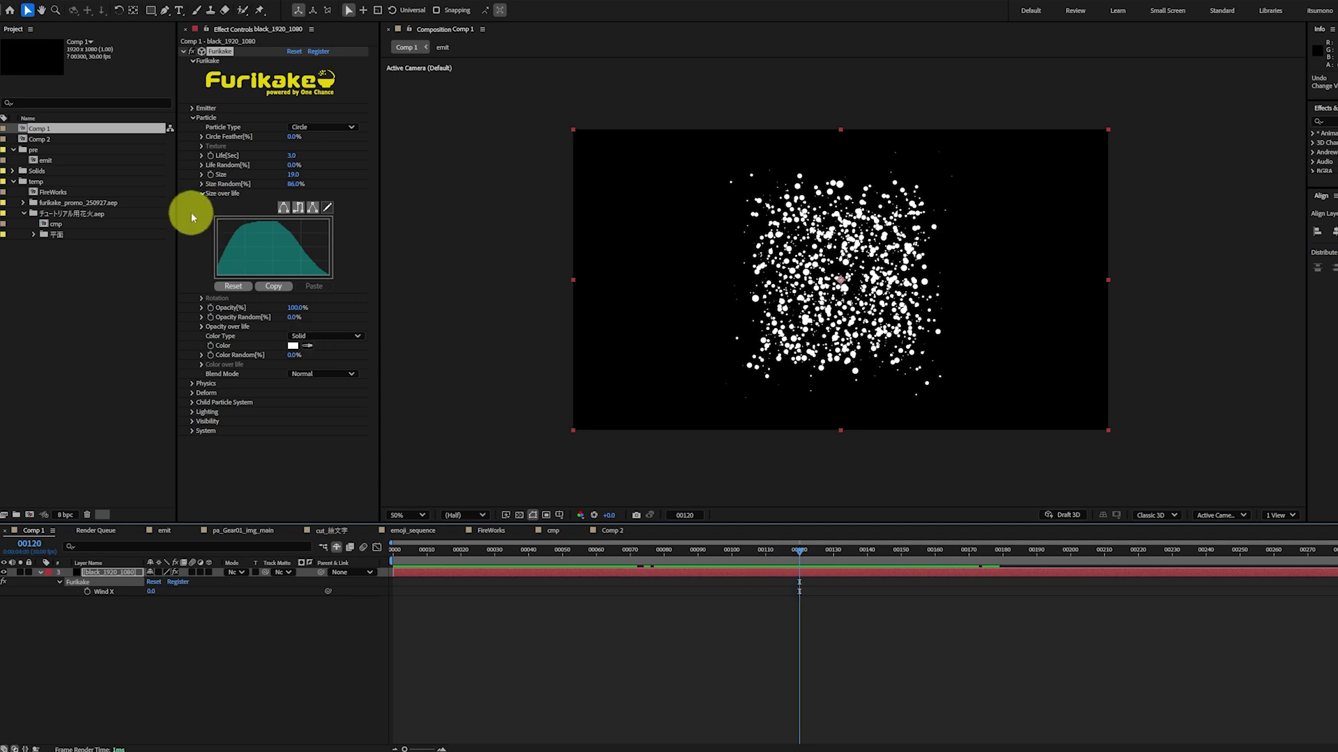
Step: Set particle Life to 1 second with 41% Life Random, previewing on the timeline
{"action": "left_click", "coordinate": [291, 156]}
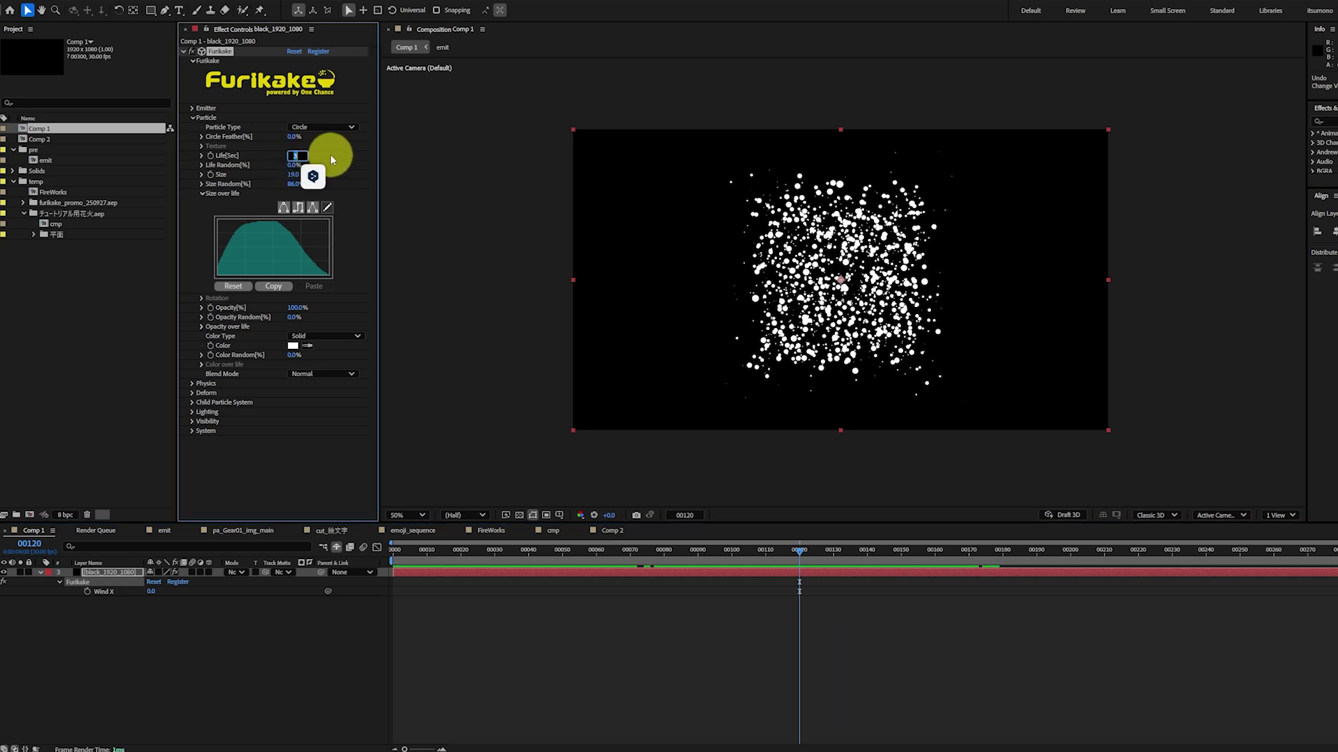
{"action": "type", "text": "1"}
{"action": "key", "text": "Return"}
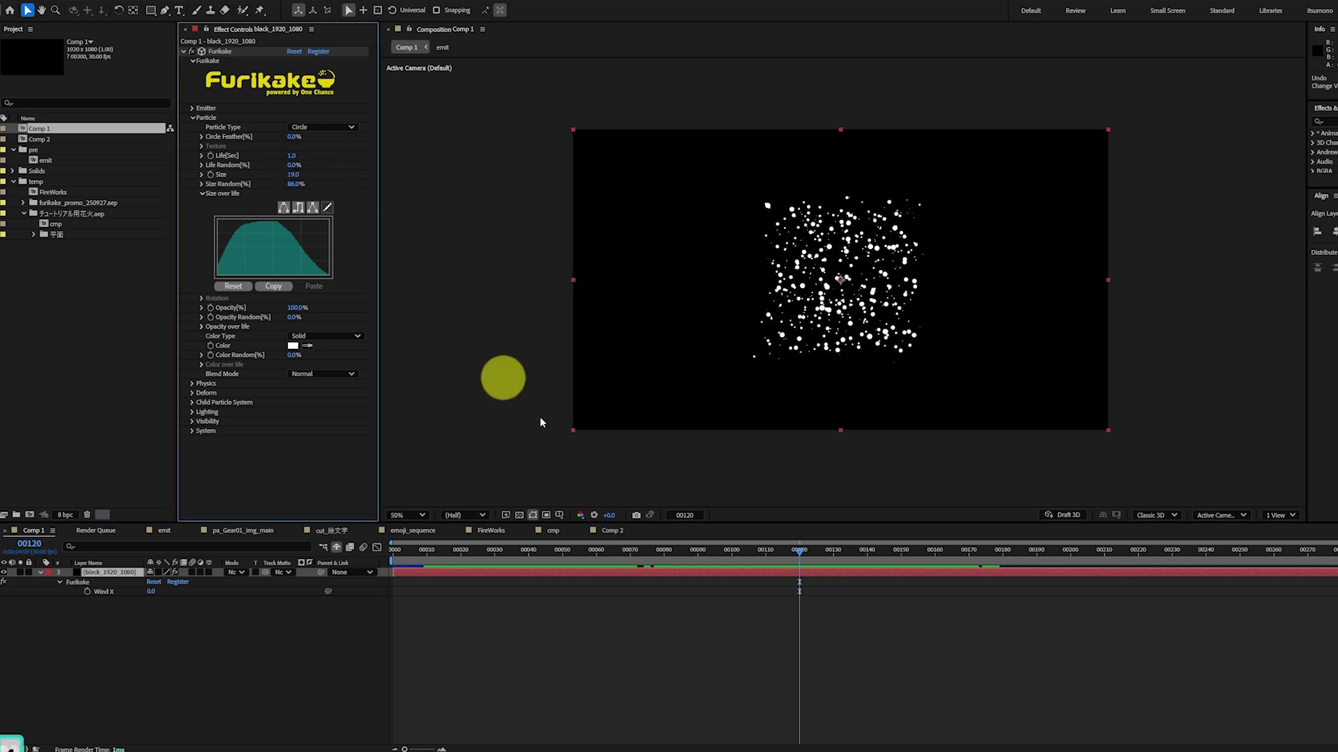
{"action": "left_click_drag", "start_coordinate": [739, 551], "coordinate": [680, 552]}
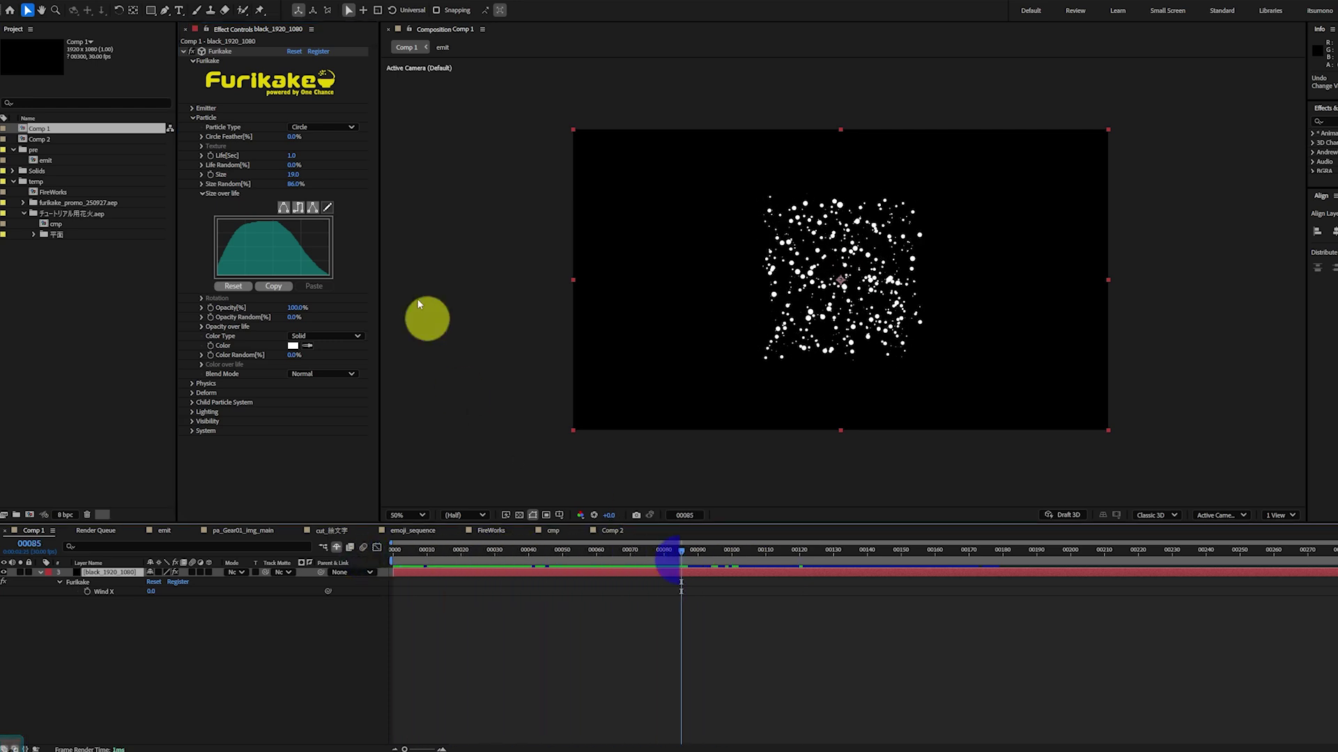
{"action": "left_click_drag", "start_coordinate": [291, 169], "coordinate": [297, 165]}
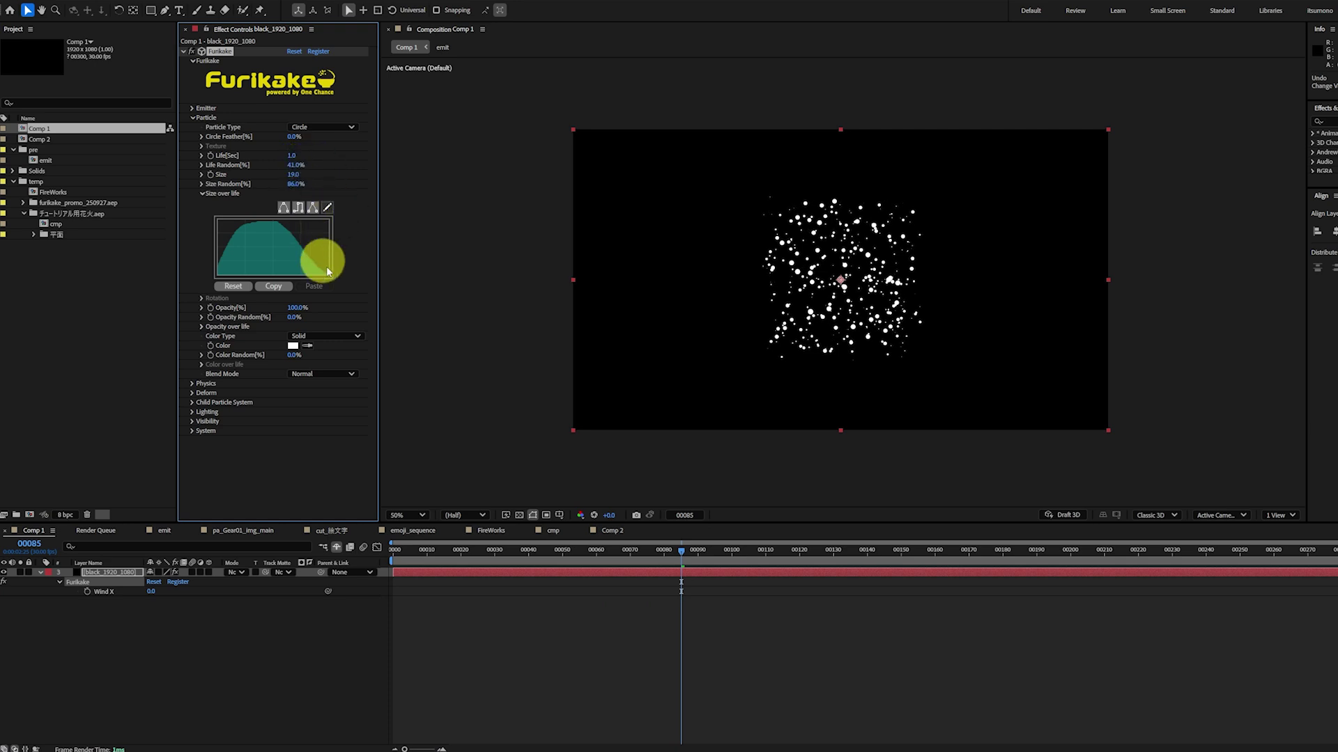
{"action": "left_click_drag", "start_coordinate": [408, 564], "coordinate": [572, 552]}
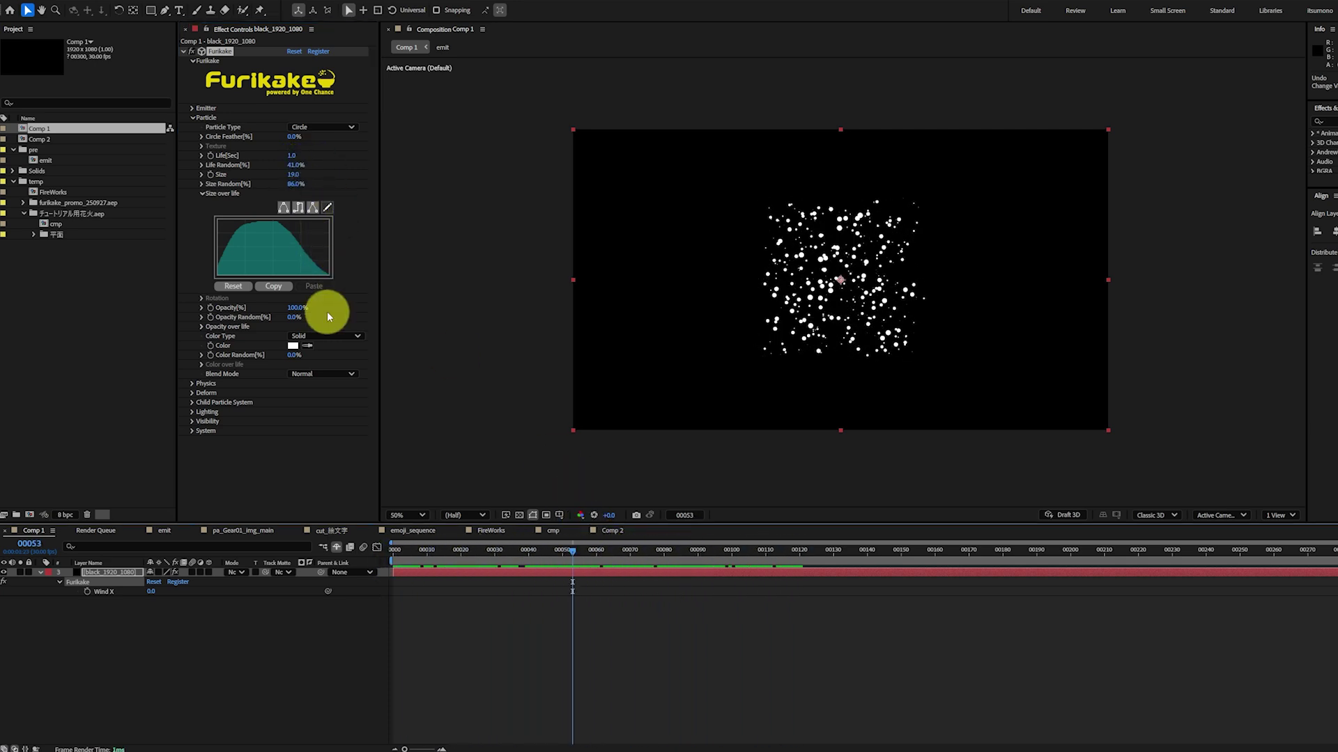
Step: Lower particle Opacity to 64% and set Opacity Random to 48%, previewing the result
{"action": "left_click_drag", "start_coordinate": [296, 312], "coordinate": [286, 309]}
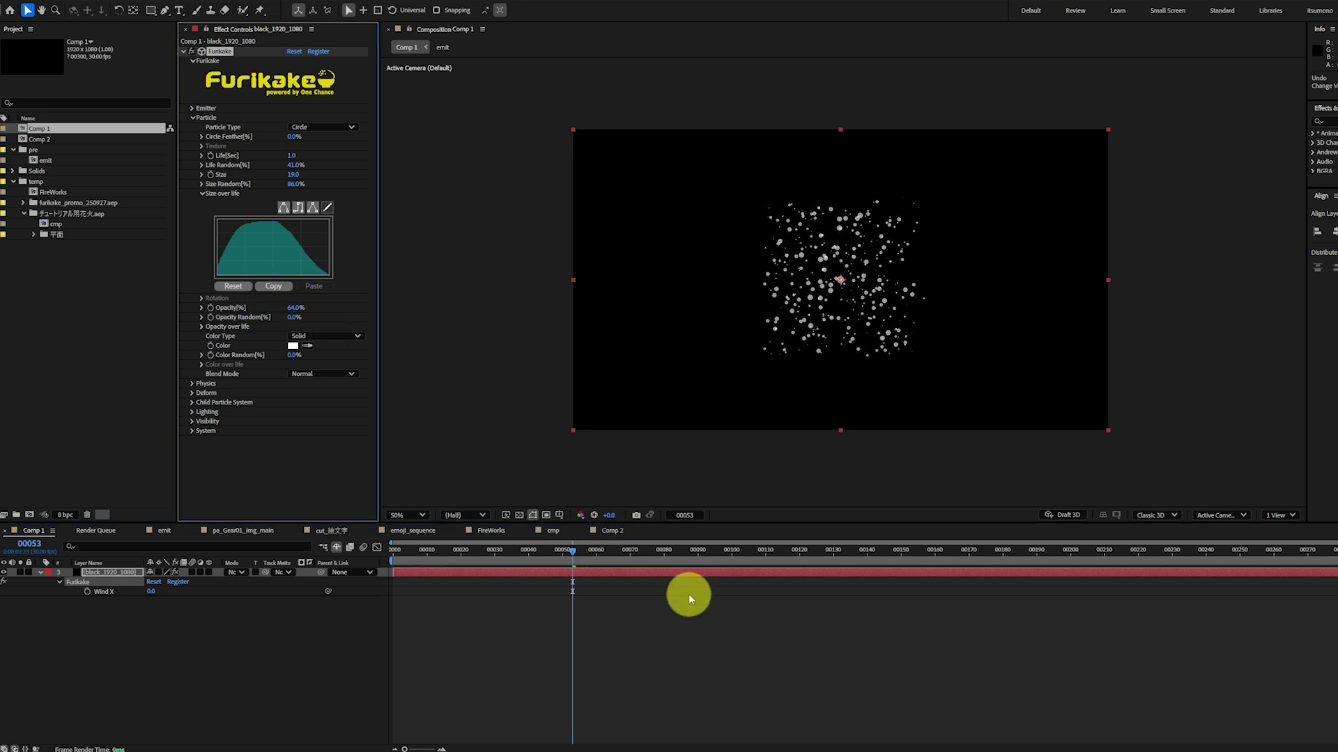
{"action": "left_click_drag", "start_coordinate": [597, 550], "coordinate": [694, 557]}
{"action": "left_click_drag", "start_coordinate": [291, 320], "coordinate": [324, 319]}
{"action": "left_click_drag", "start_coordinate": [676, 555], "coordinate": [728, 552]}
Step: Pencil-draw a jagged flicker Opacity over life curve, then overdraw its start with a straight fade
{"action": "left_click", "coordinate": [202, 328]}
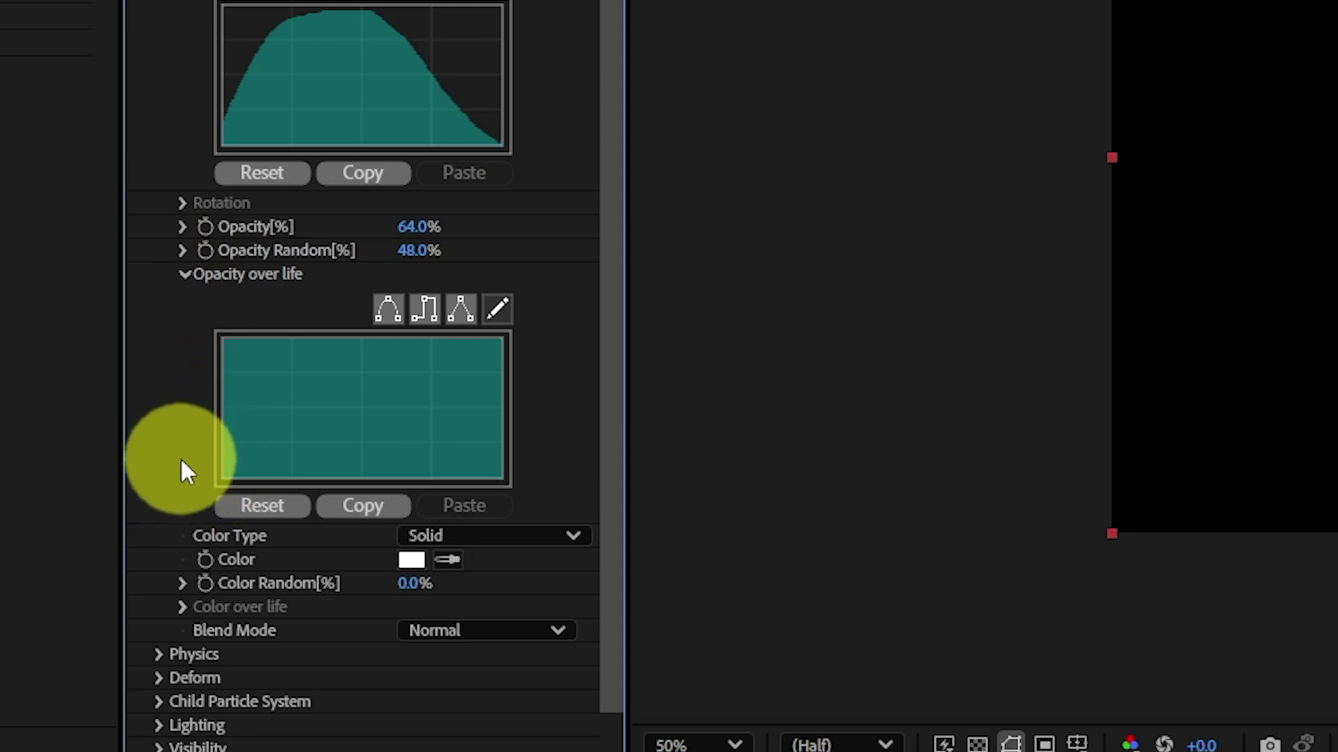
{"action": "left_click", "coordinate": [495, 311]}
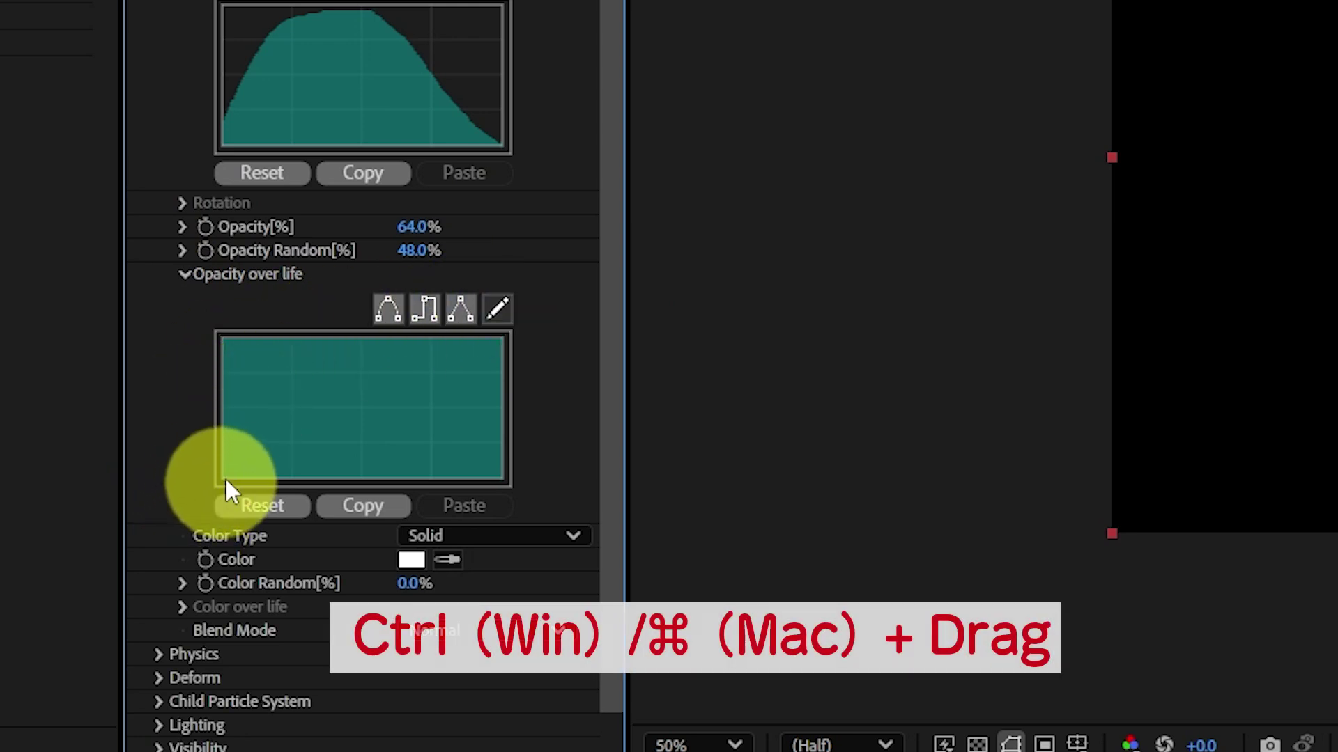
{"action": "left_click_drag", "start_coordinate": [225, 474], "coordinate": [506, 474]}
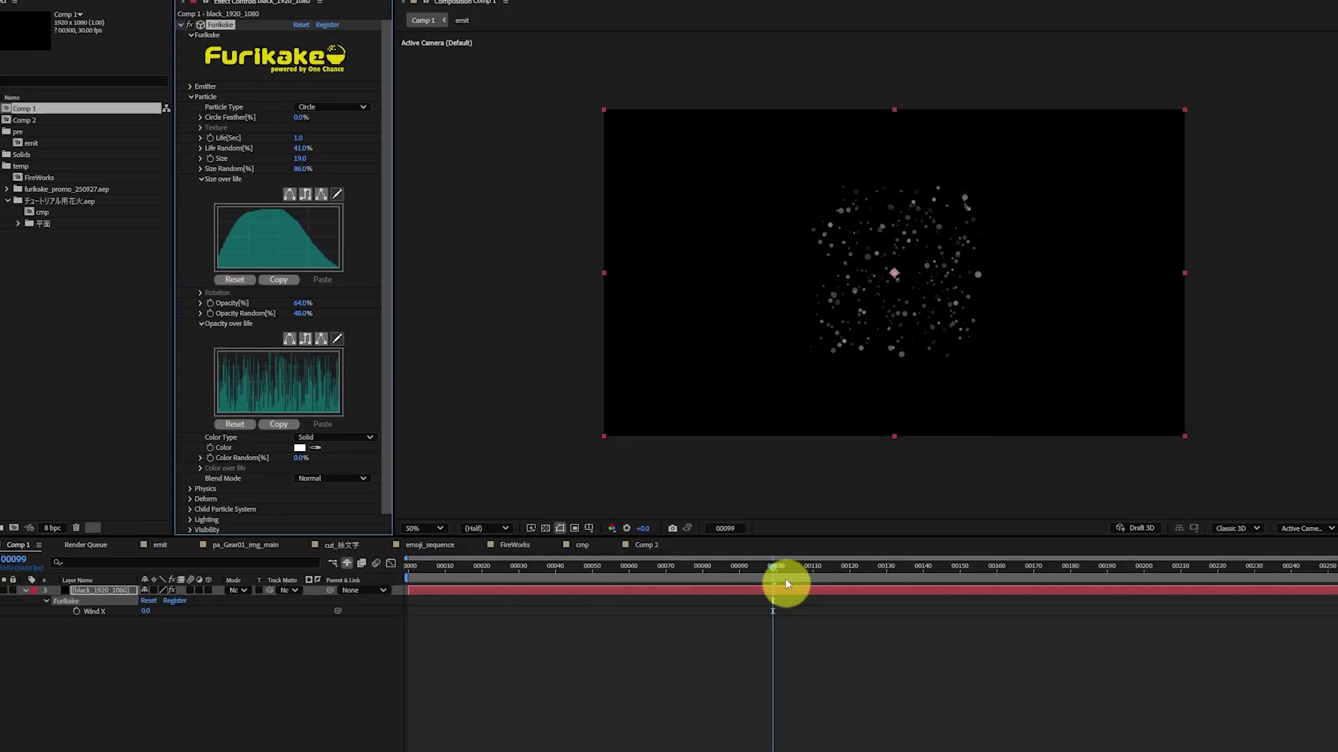
{"action": "left_click_drag", "start_coordinate": [728, 552], "coordinate": [663, 558]}
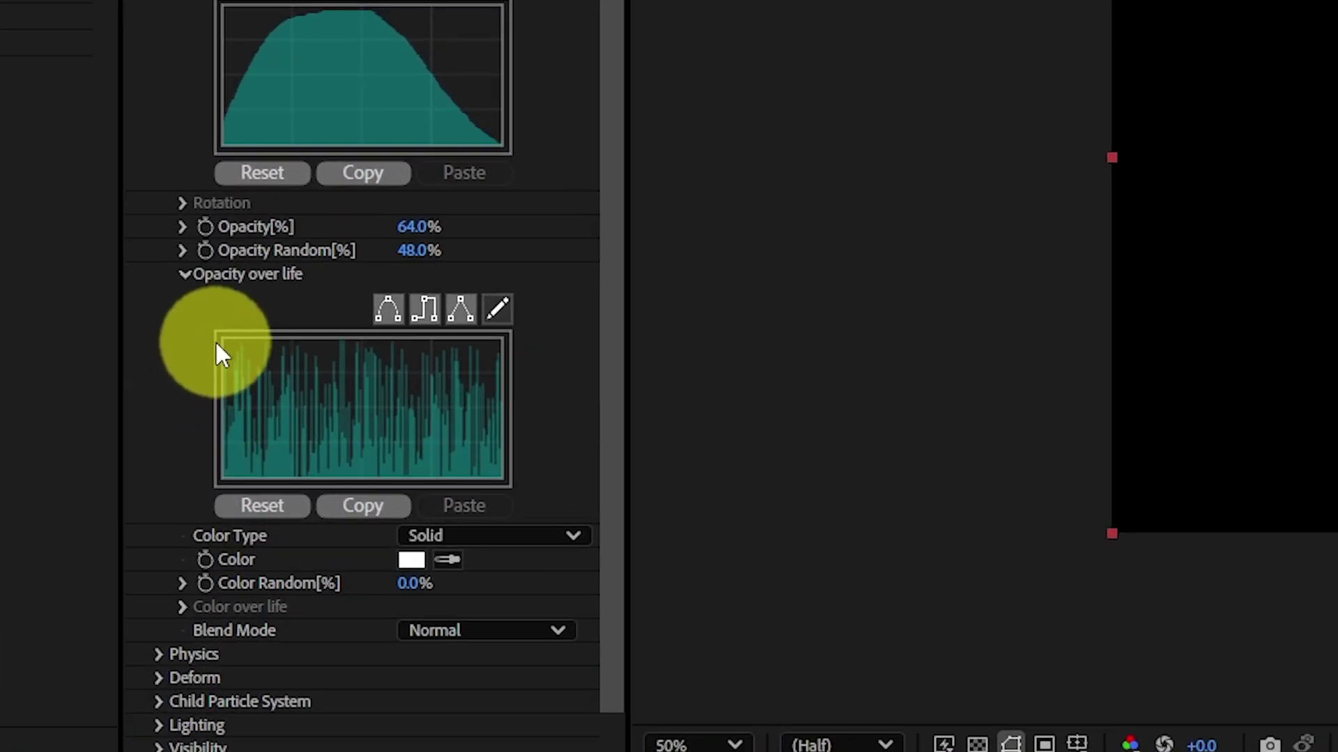
{"action": "mouse_move", "coordinate": [221, 340]}
{"action": "left_mouse_down"}
{"action": "mouse_move", "coordinate": [326, 358]}
{"action": "mouse_move", "coordinate": [363, 383]}
{"action": "left_mouse_up"}
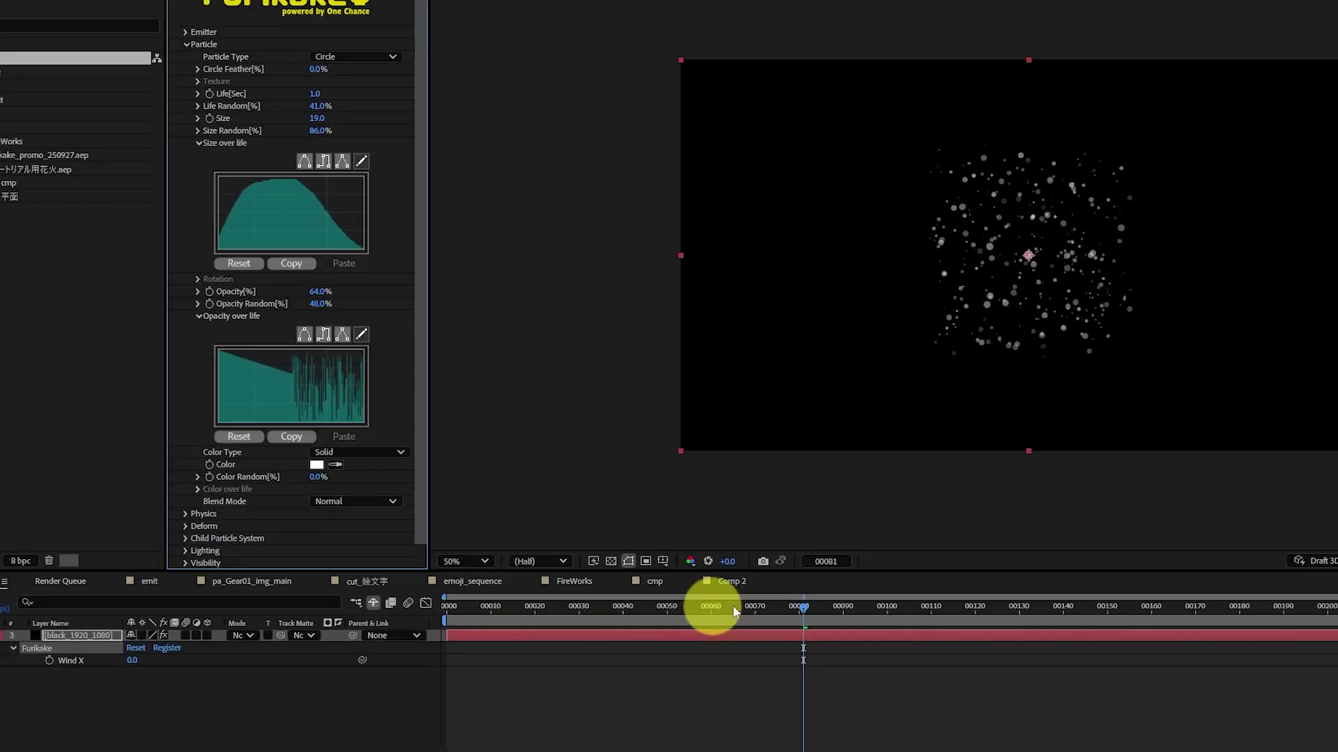
{"action": "left_click_drag", "start_coordinate": [735, 612], "coordinate": [768, 611]}
{"action": "left_click_drag", "start_coordinate": [642, 555], "coordinate": [788, 551]}
Step: Set the particle Color to yellow FFEA03, then switch Color Type to OverLife
{"action": "scroll", "coordinate": [293, 436], "scroll_direction": "down", "scroll_amount": 1}
{"action": "left_click", "coordinate": [293, 432]}
{"action": "left_click", "coordinate": [700, 330]}
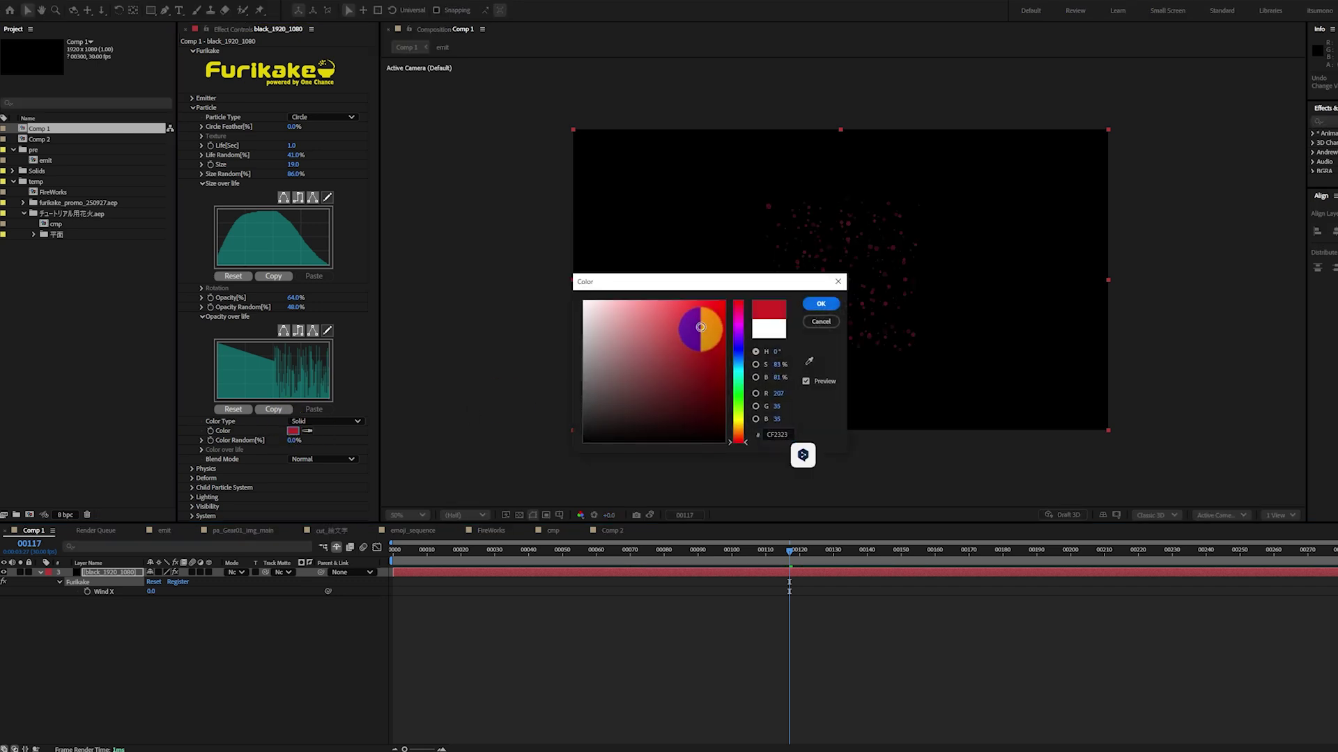
{"action": "left_click", "coordinate": [738, 416]}
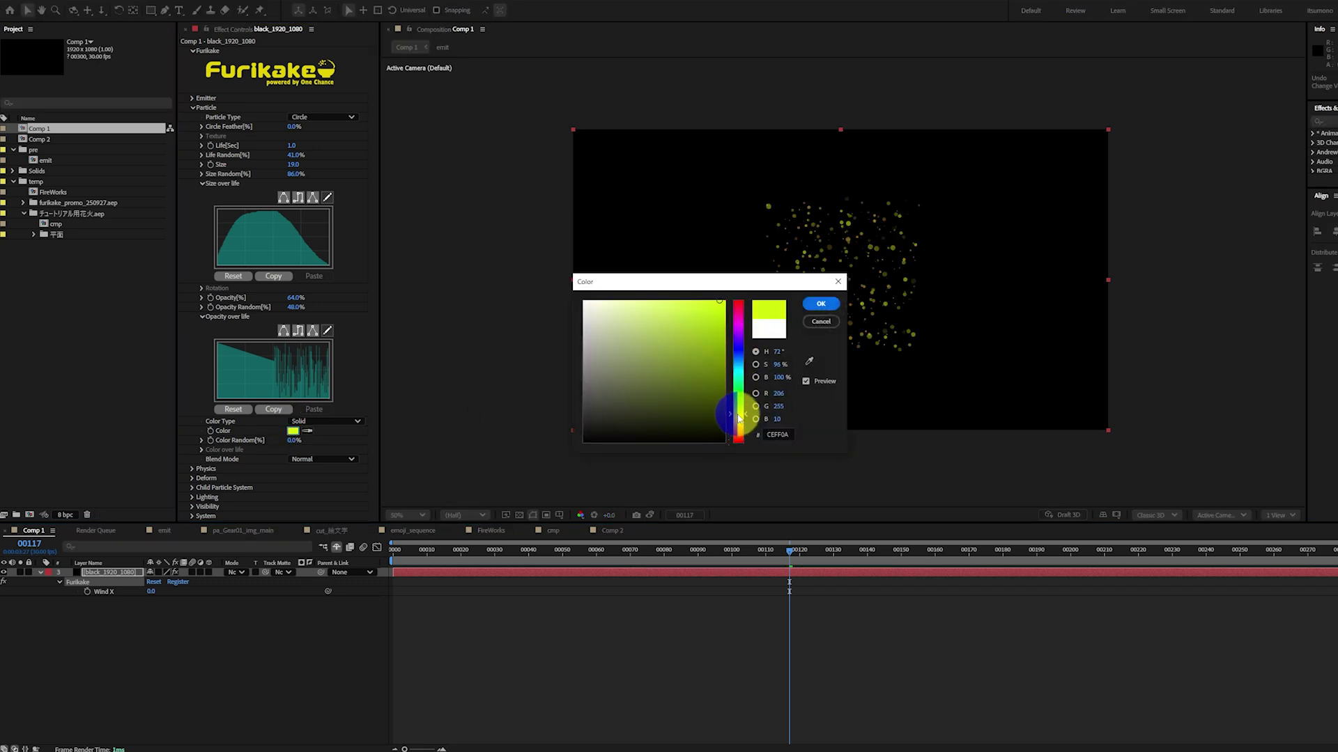
{"action": "left_click_drag", "start_coordinate": [739, 408], "coordinate": [740, 423]}
{"action": "left_click", "coordinate": [819, 304]}
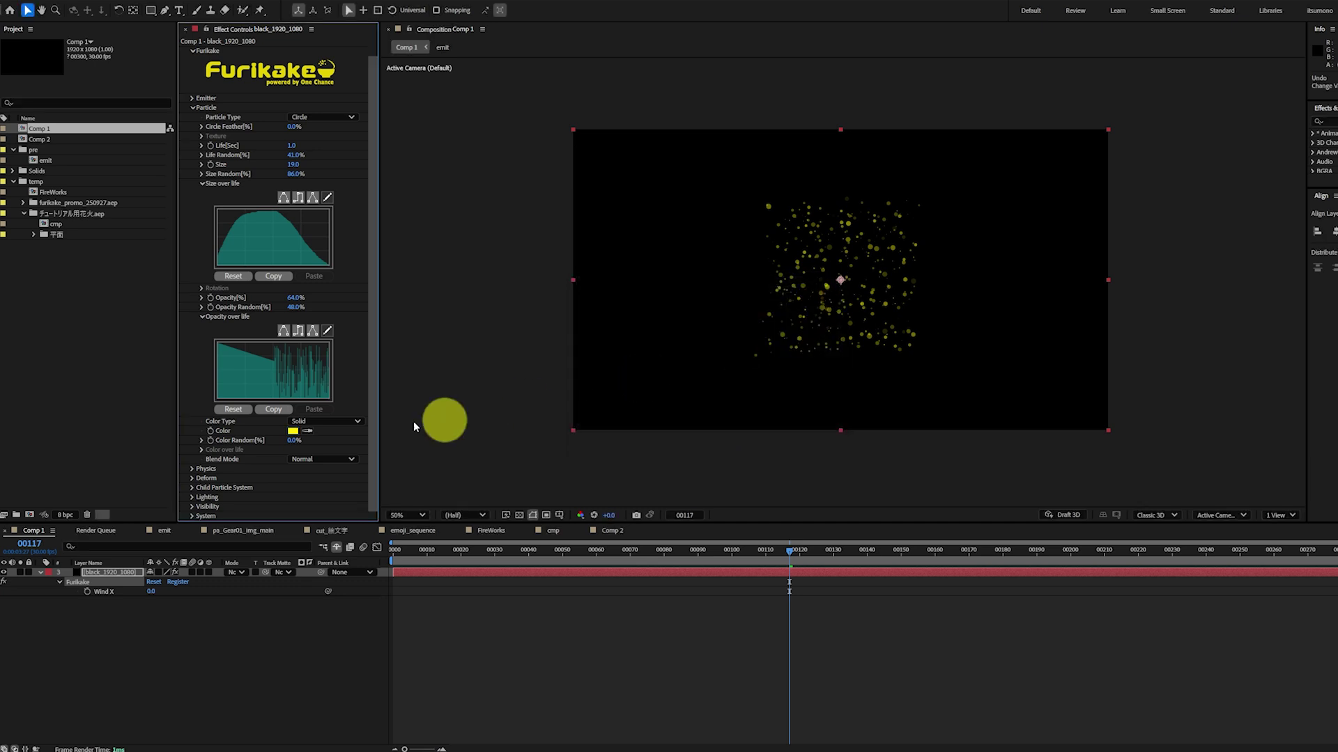
{"action": "left_click", "coordinate": [318, 421]}
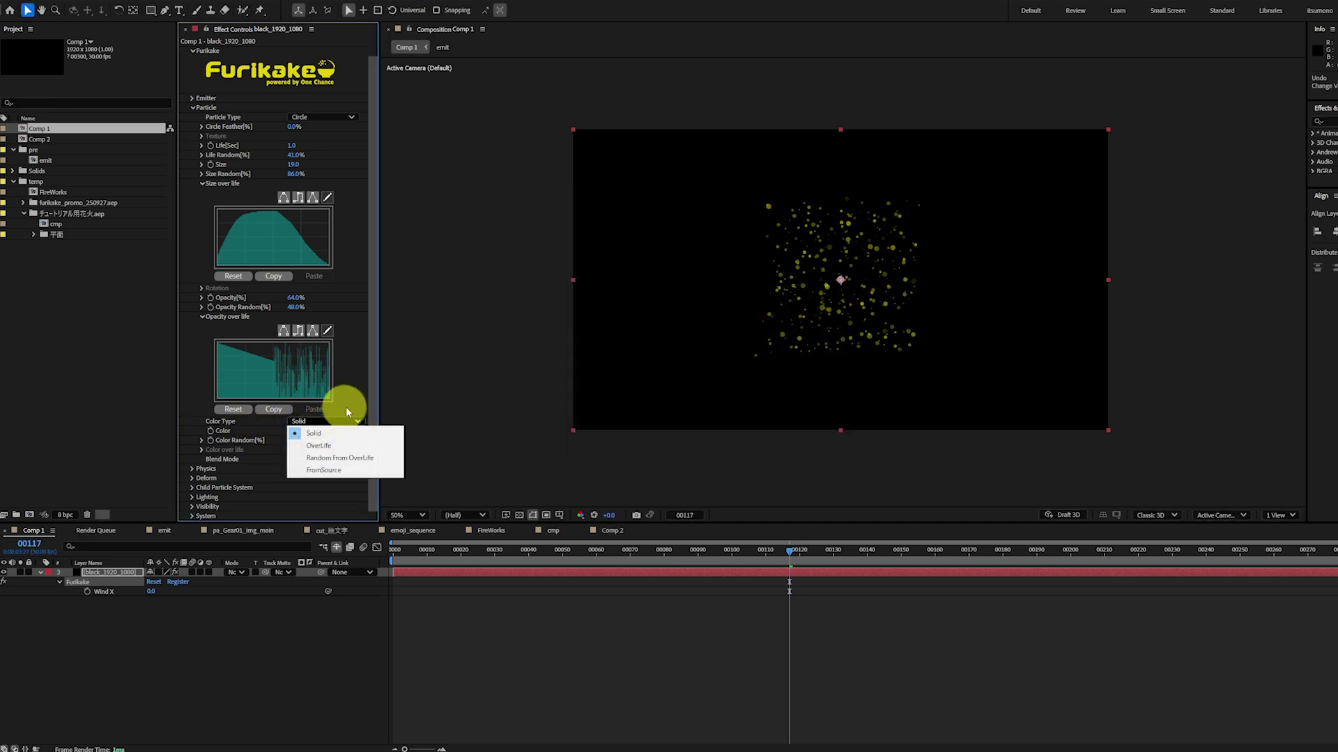
{"action": "left_click", "coordinate": [334, 446]}
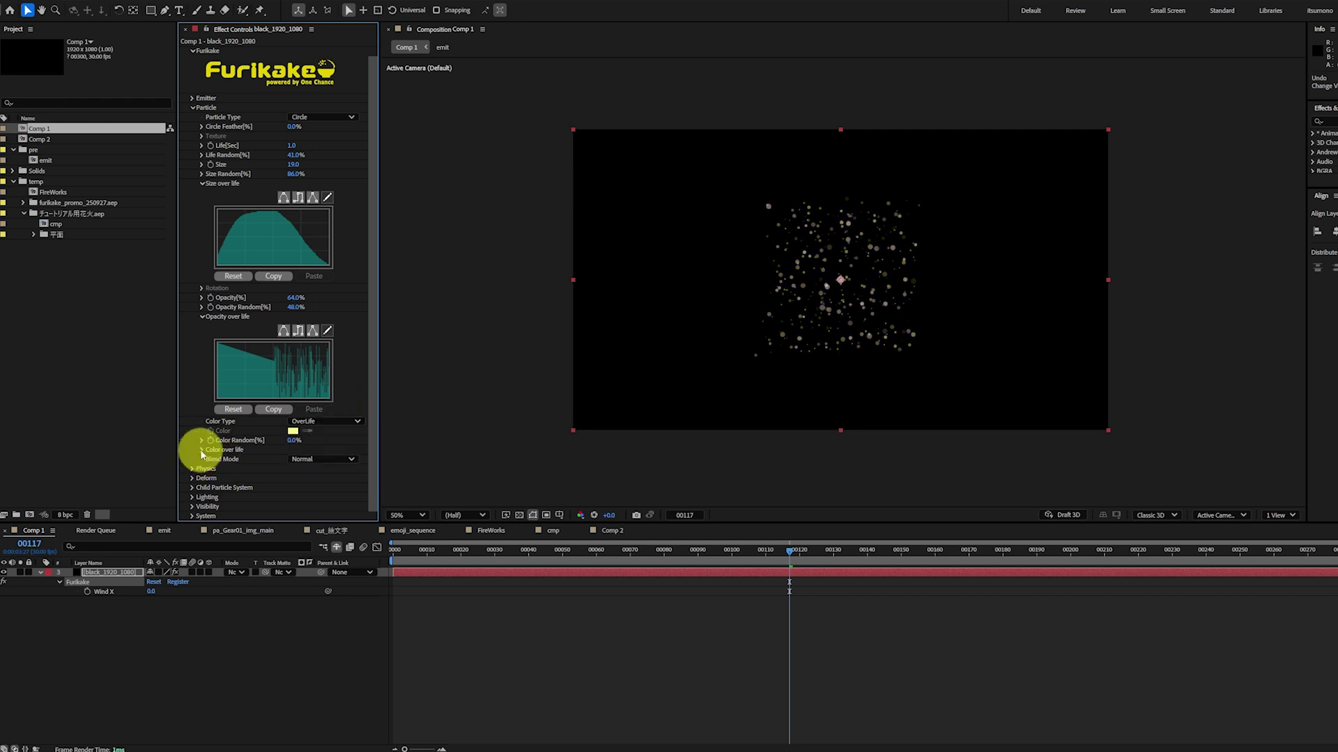
Step: Add a yellow middle stop to the Color over life gradient
{"action": "left_click", "coordinate": [202, 451]}
{"action": "scroll", "coordinate": [195, 448], "scroll_direction": "down", "scroll_amount": 1}
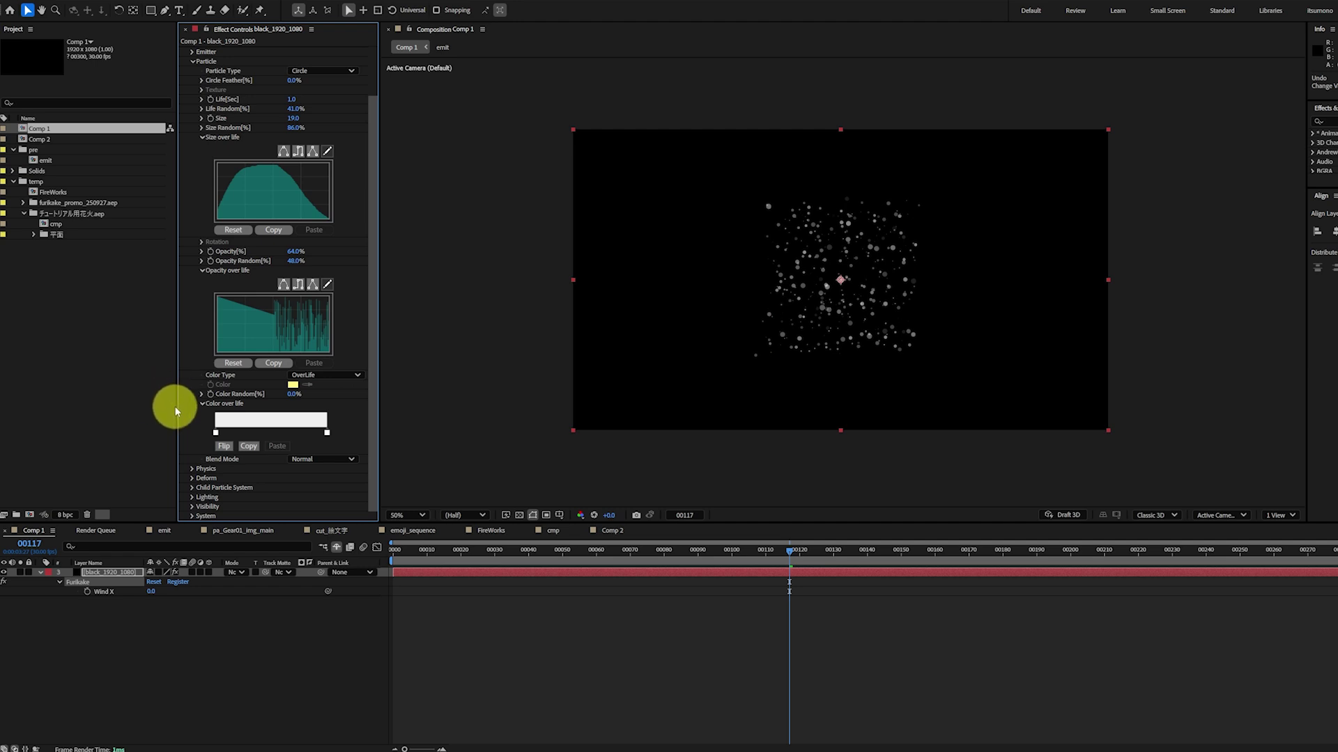
{"action": "left_click", "coordinate": [271, 435]}
{"action": "left_click", "coordinate": [273, 436]}
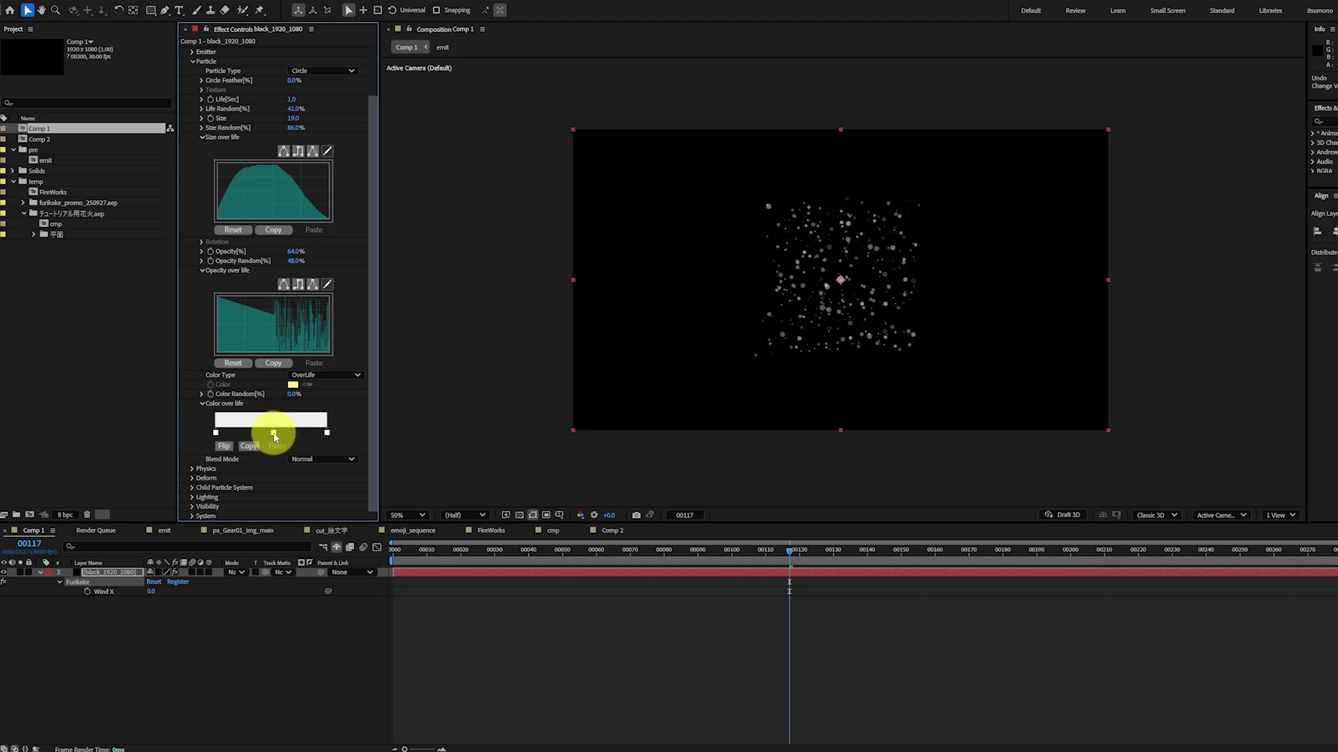
{"action": "double_click", "coordinate": [274, 435]}
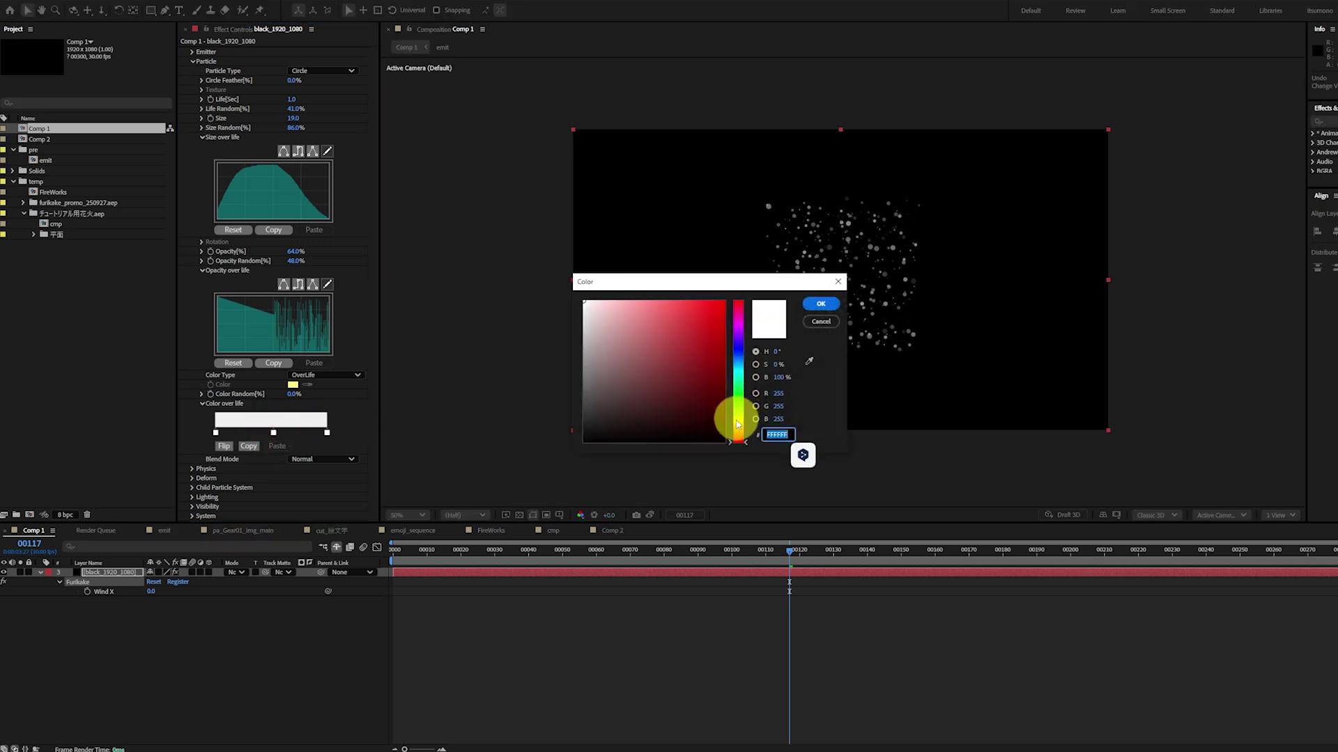
{"action": "left_click", "coordinate": [738, 419]}
{"action": "left_click", "coordinate": [717, 343]}
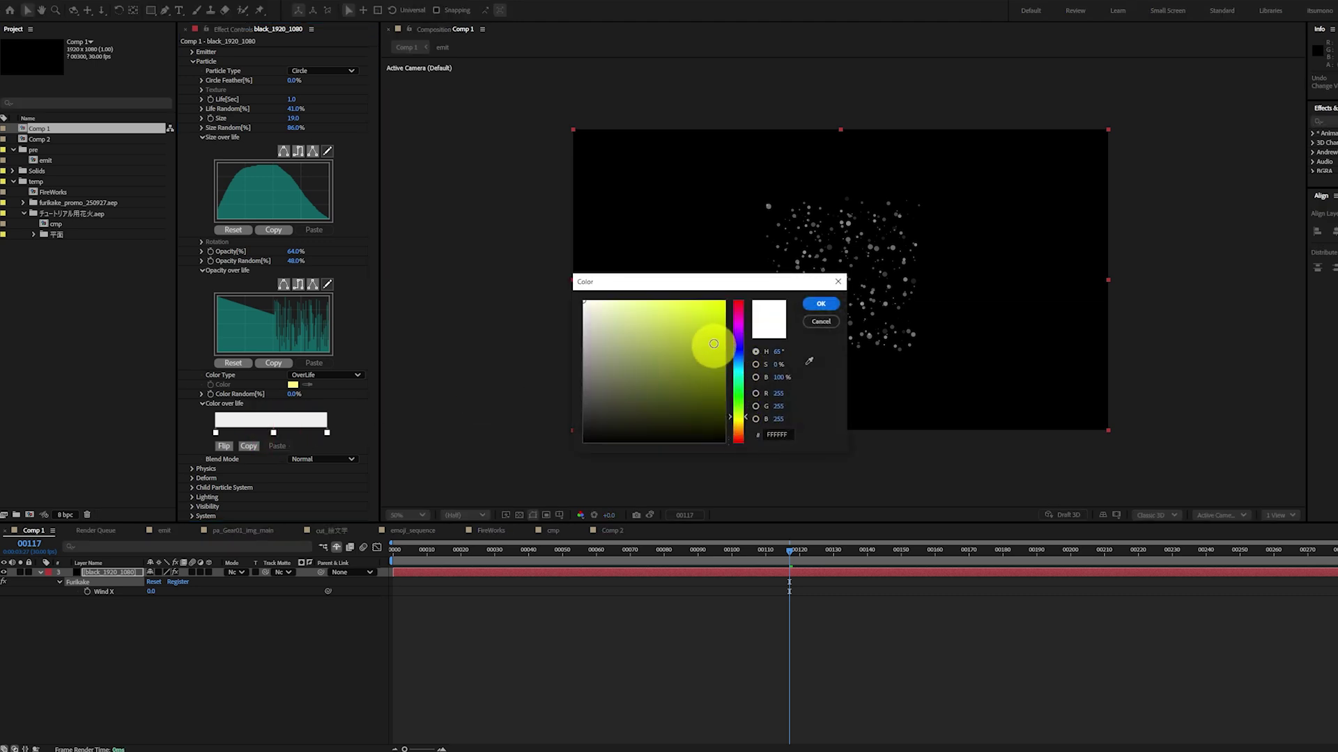
{"action": "left_click", "coordinate": [821, 303]}
Step: Set the gradient's end stop to red FF0000 and preview the white-yellow-red particles
{"action": "left_click", "coordinate": [327, 433]}
{"action": "double_click", "coordinate": [327, 433]}
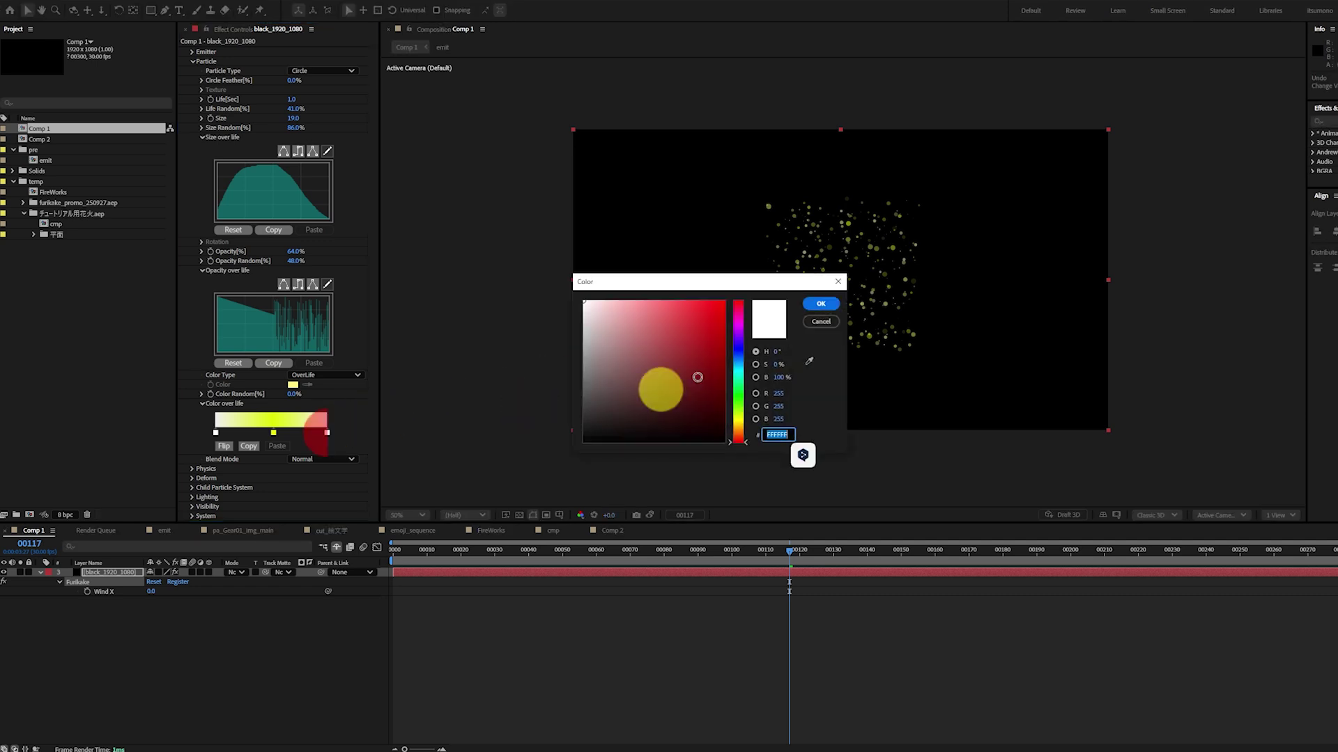
{"action": "left_click_drag", "start_coordinate": [708, 355], "coordinate": [756, 299]}
{"action": "left_click", "coordinate": [834, 310]}
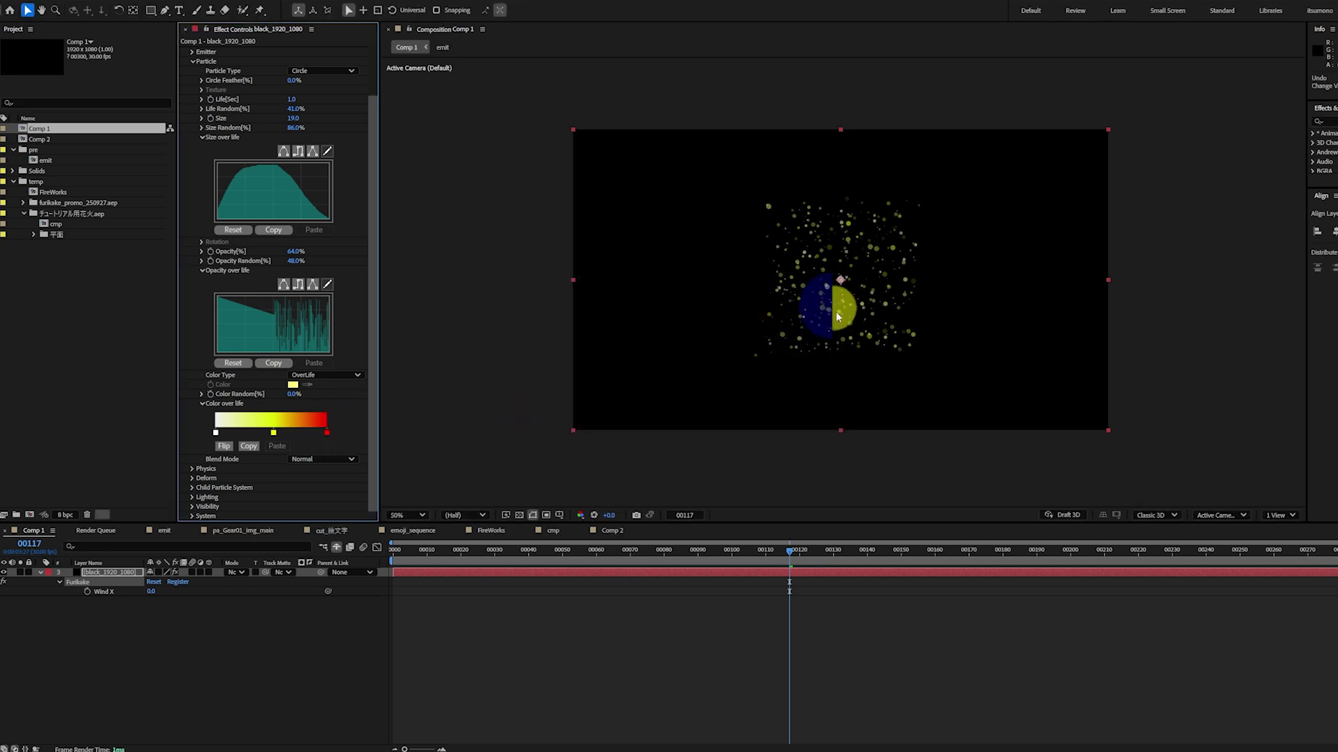
{"action": "left_click_drag", "start_coordinate": [791, 554], "coordinate": [820, 554]}
{"action": "left_click", "coordinate": [317, 433]}
{"action": "left_click", "coordinate": [382, 496]}
{"action": "left_click", "coordinate": [326, 376]}
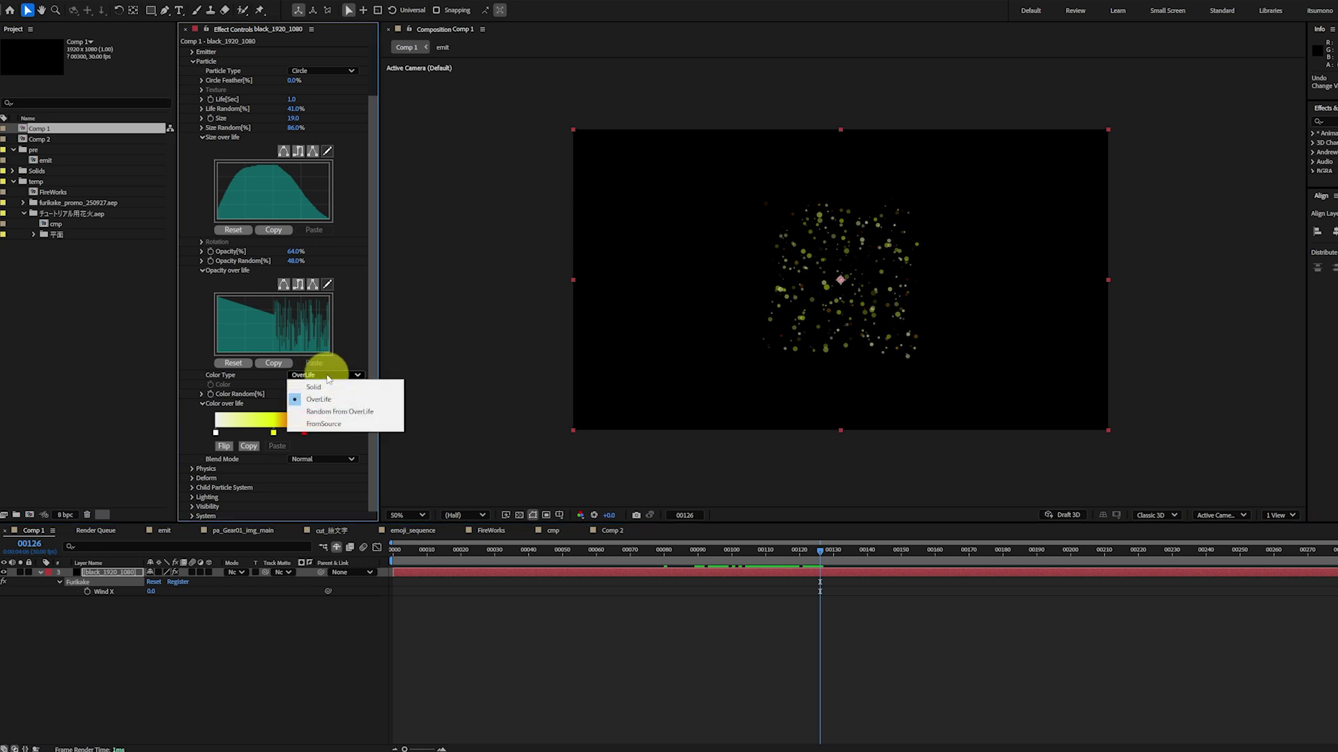
Step: Set Color Type to Random From OverLife and Blend Mode to Screen, previewing other frames
{"action": "left_click", "coordinate": [361, 413]}
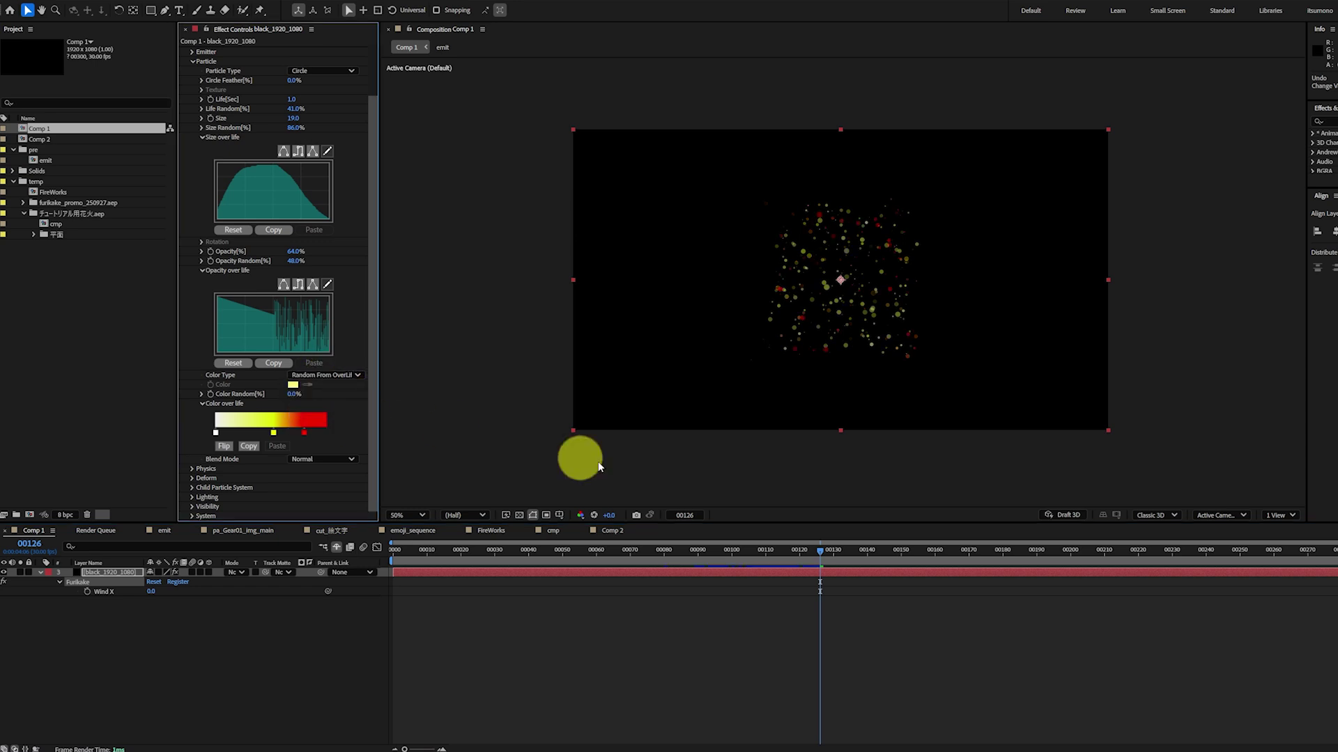
{"action": "left_click_drag", "start_coordinate": [819, 556], "coordinate": [908, 562]}
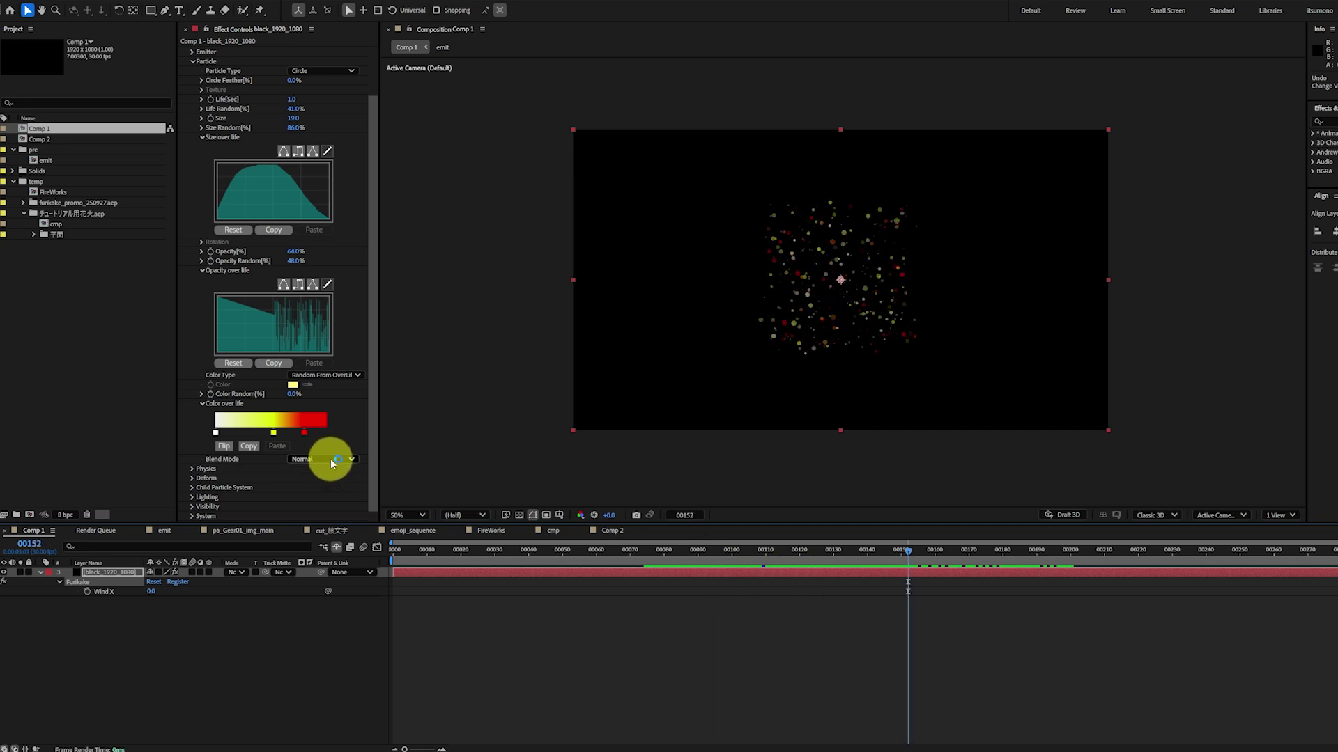
{"action": "left_click", "coordinate": [325, 460]}
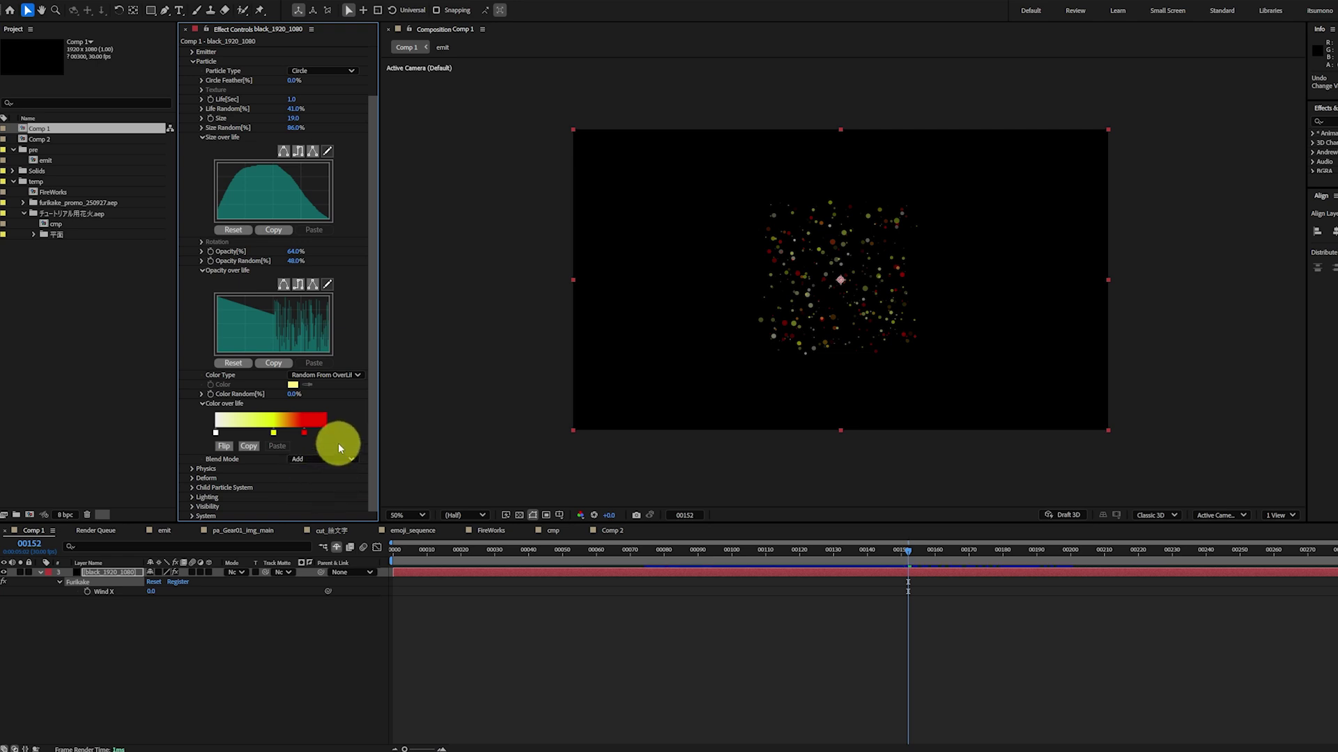
{"action": "left_click", "coordinate": [337, 459]}
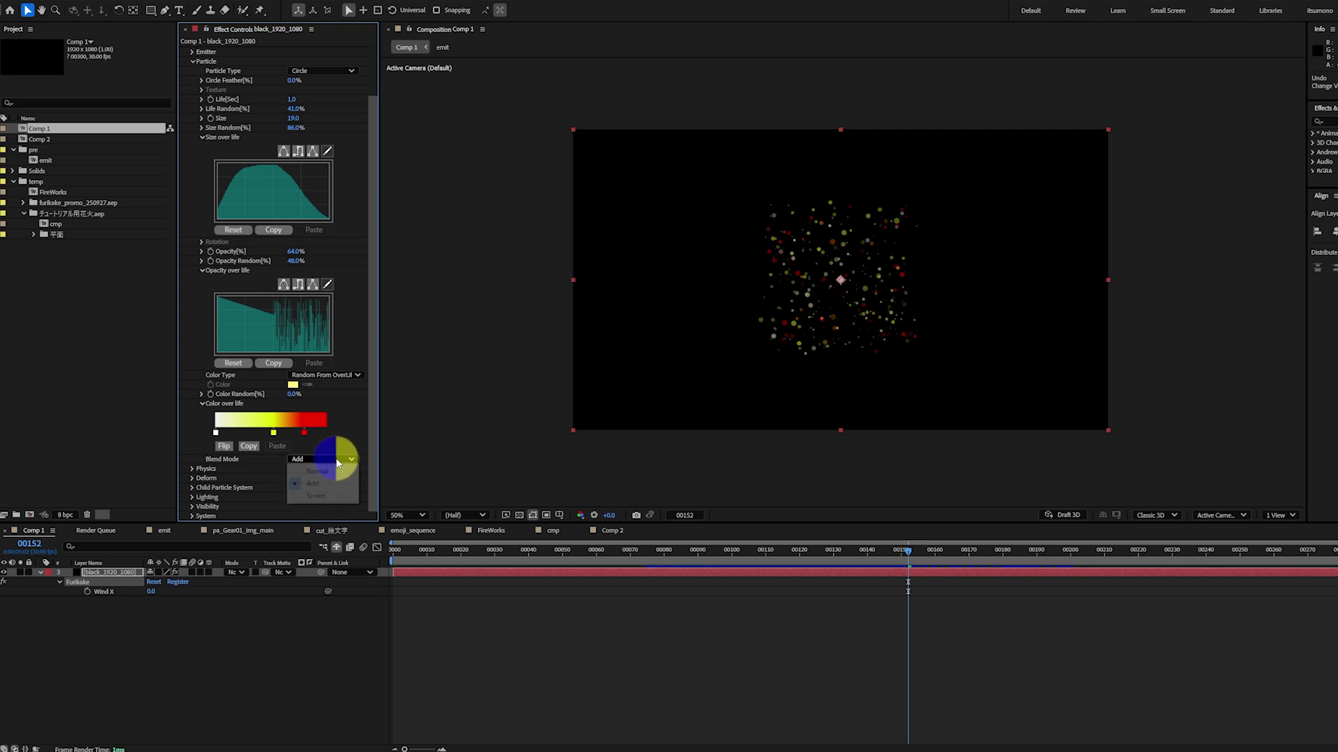
{"action": "left_click", "coordinate": [317, 495]}
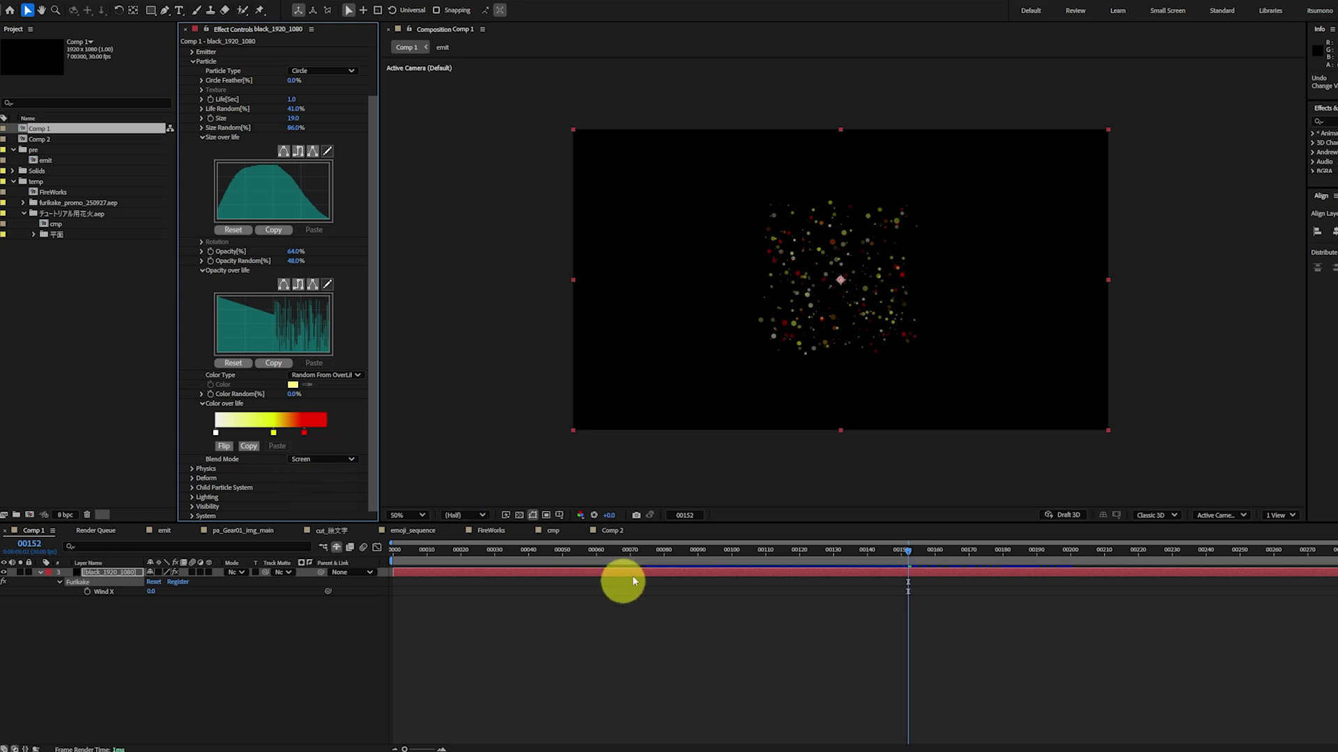
{"action": "left_click_drag", "start_coordinate": [843, 558], "coordinate": [962, 555]}
{"action": "scroll", "coordinate": [311, 361], "scroll_direction": "up", "scroll_amount": 2}
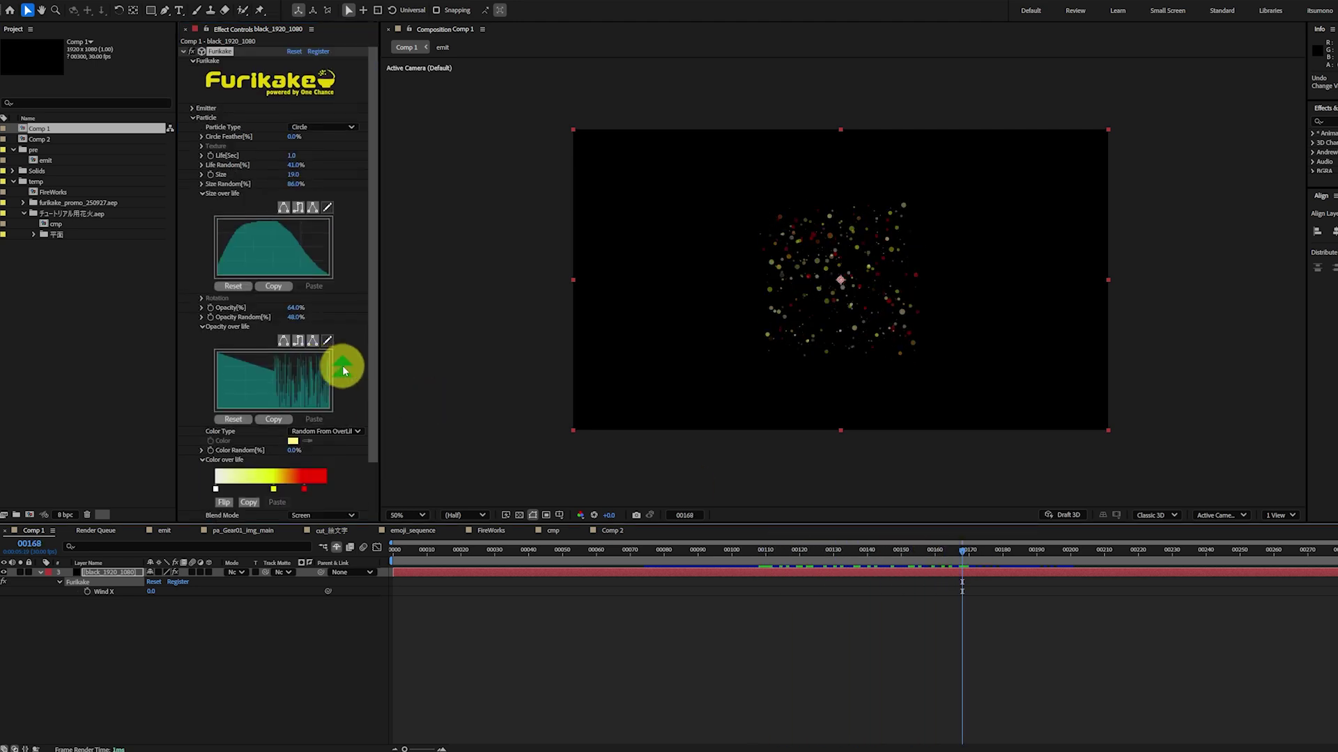
Step: Set Circle Feather to 83%, check the emoji_sequence frames, and return to Comp 1's Furikake layer
{"action": "left_click_drag", "start_coordinate": [291, 138], "coordinate": [328, 137]}
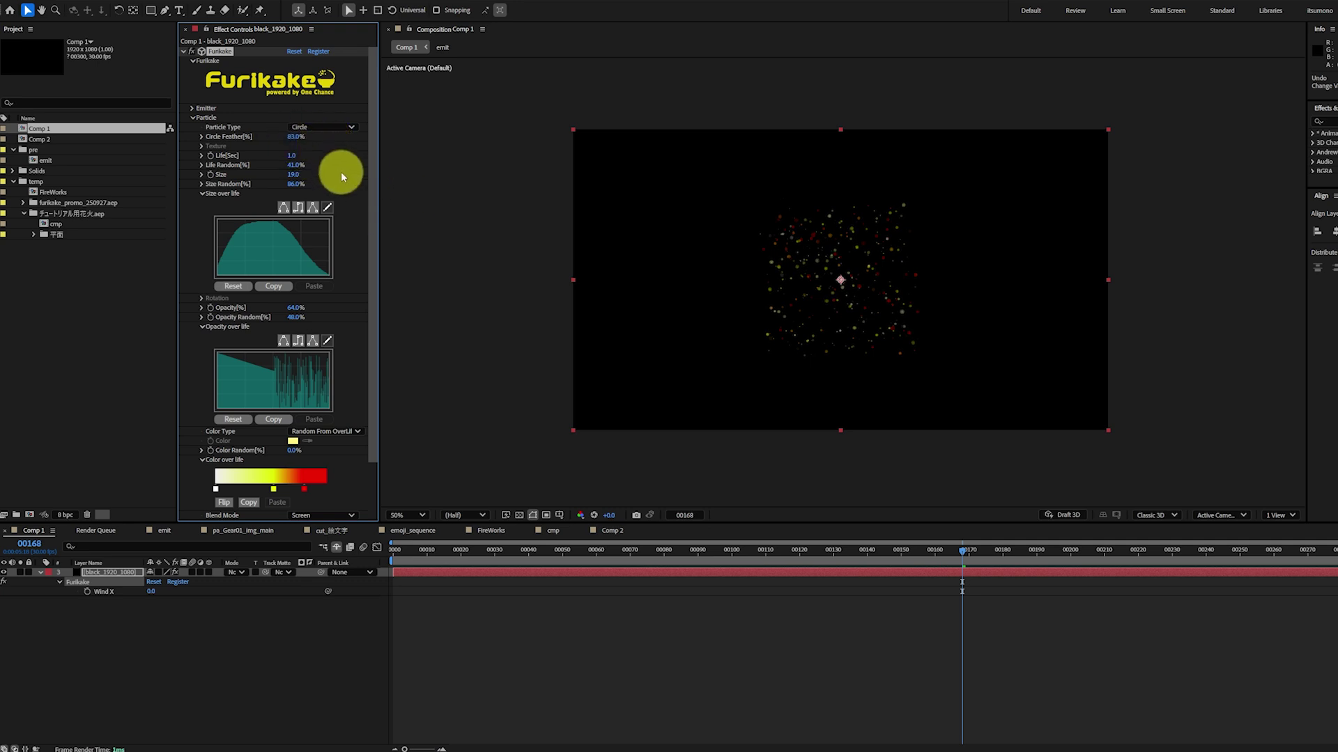
{"action": "left_click", "coordinate": [322, 126]}
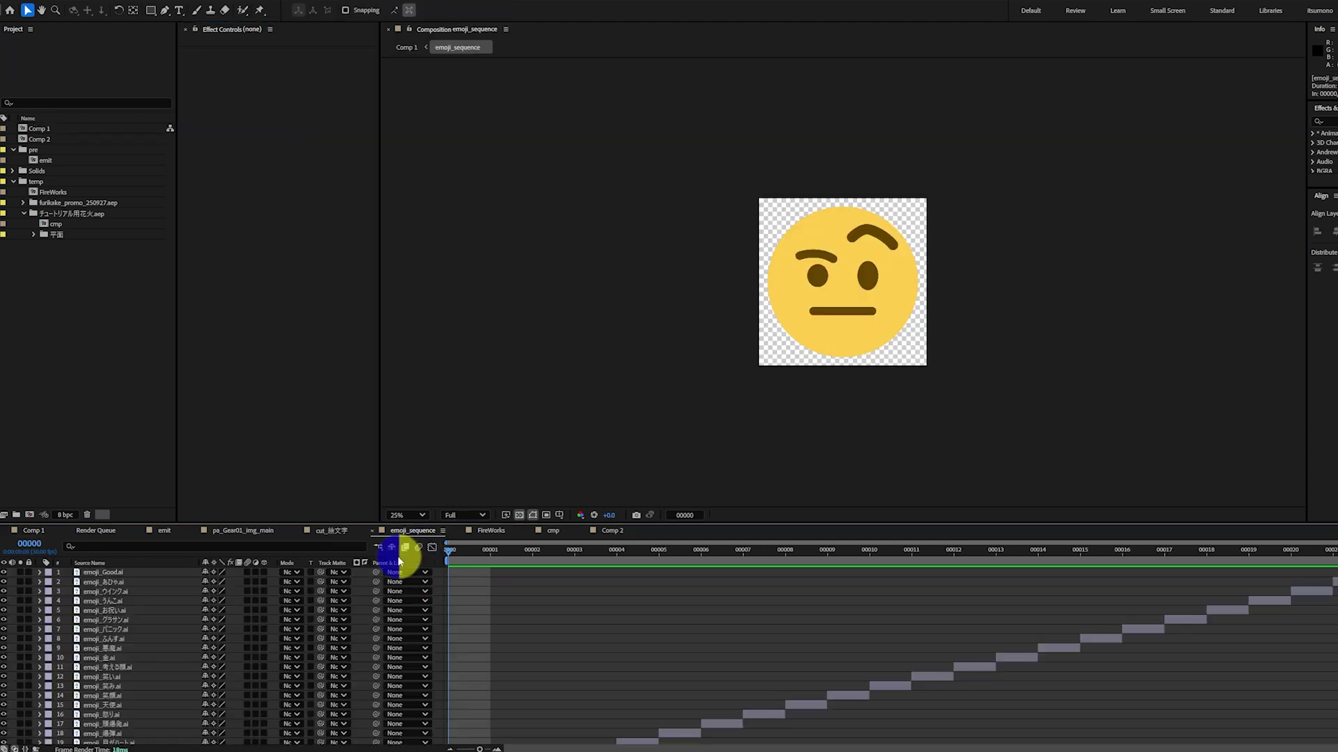
{"action": "left_click_drag", "start_coordinate": [400, 556], "coordinate": [1333, 561]}
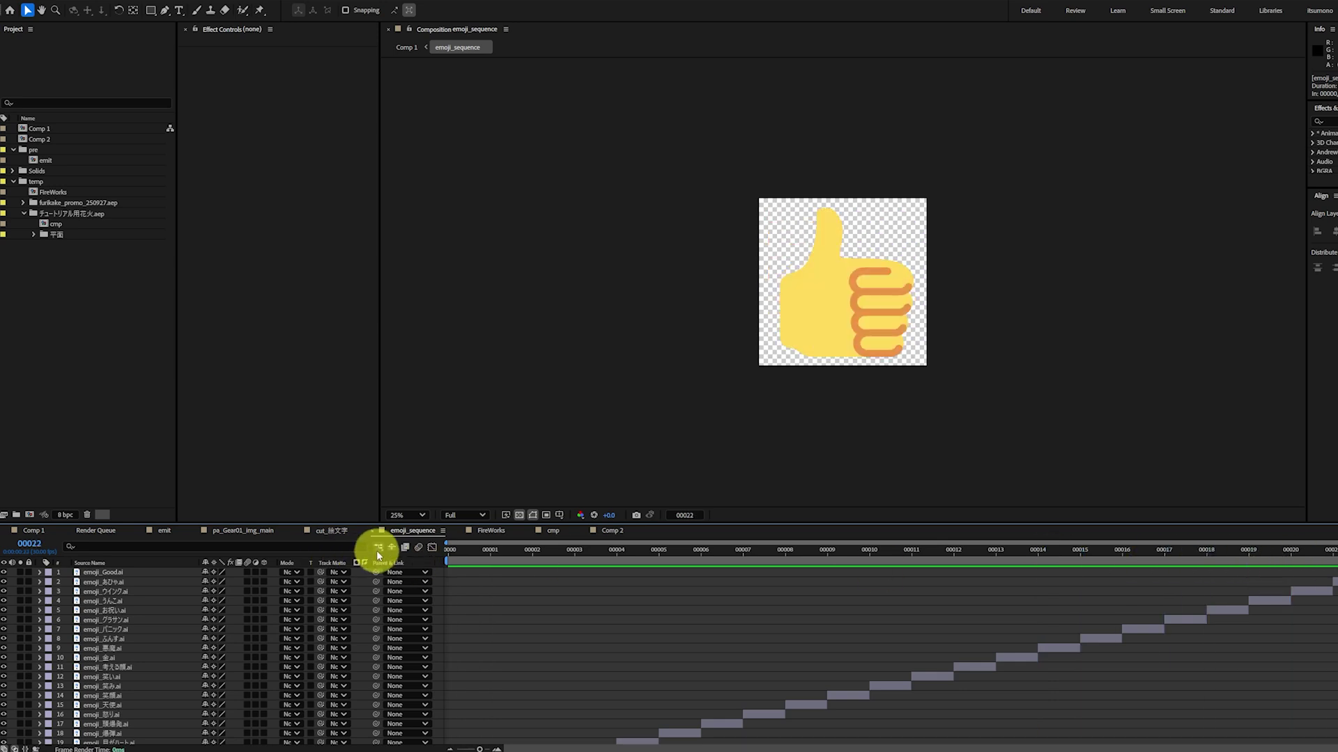
{"action": "double_click", "coordinate": [49, 131]}
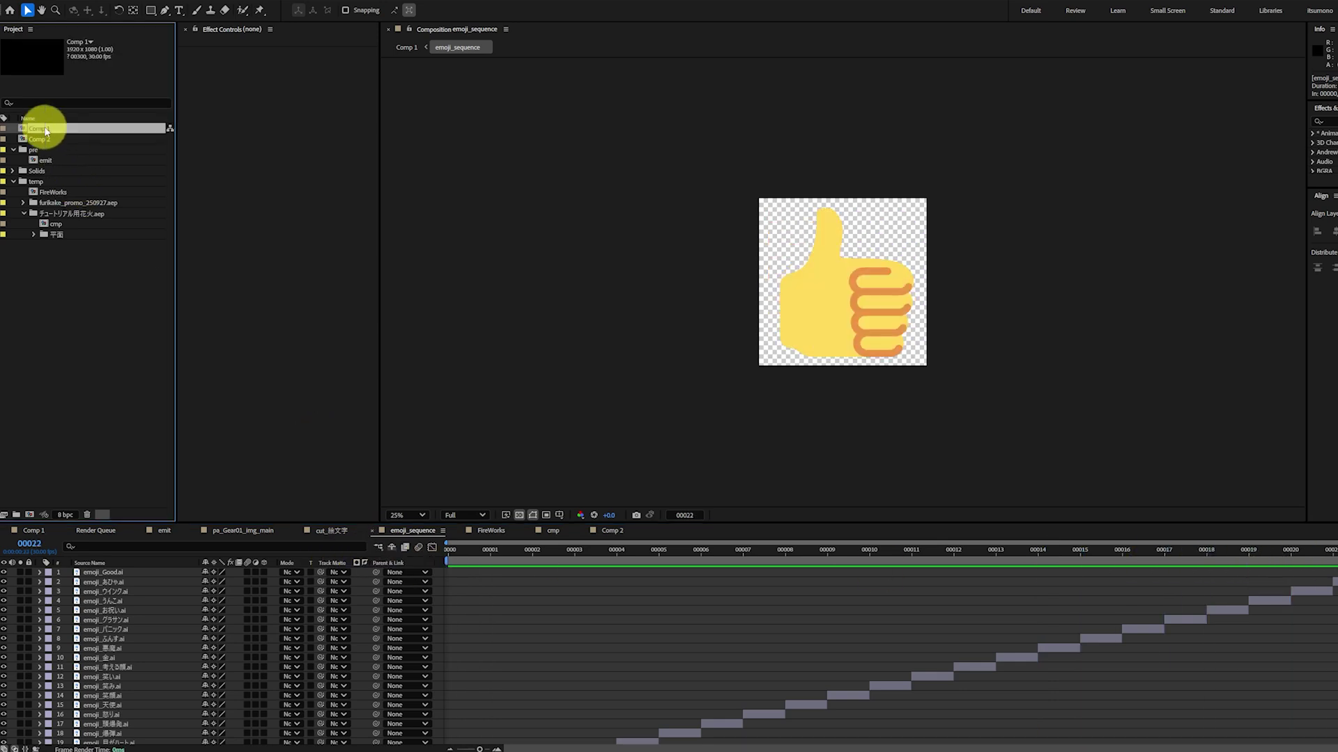
{"action": "key", "text": "ctrl+Up"}
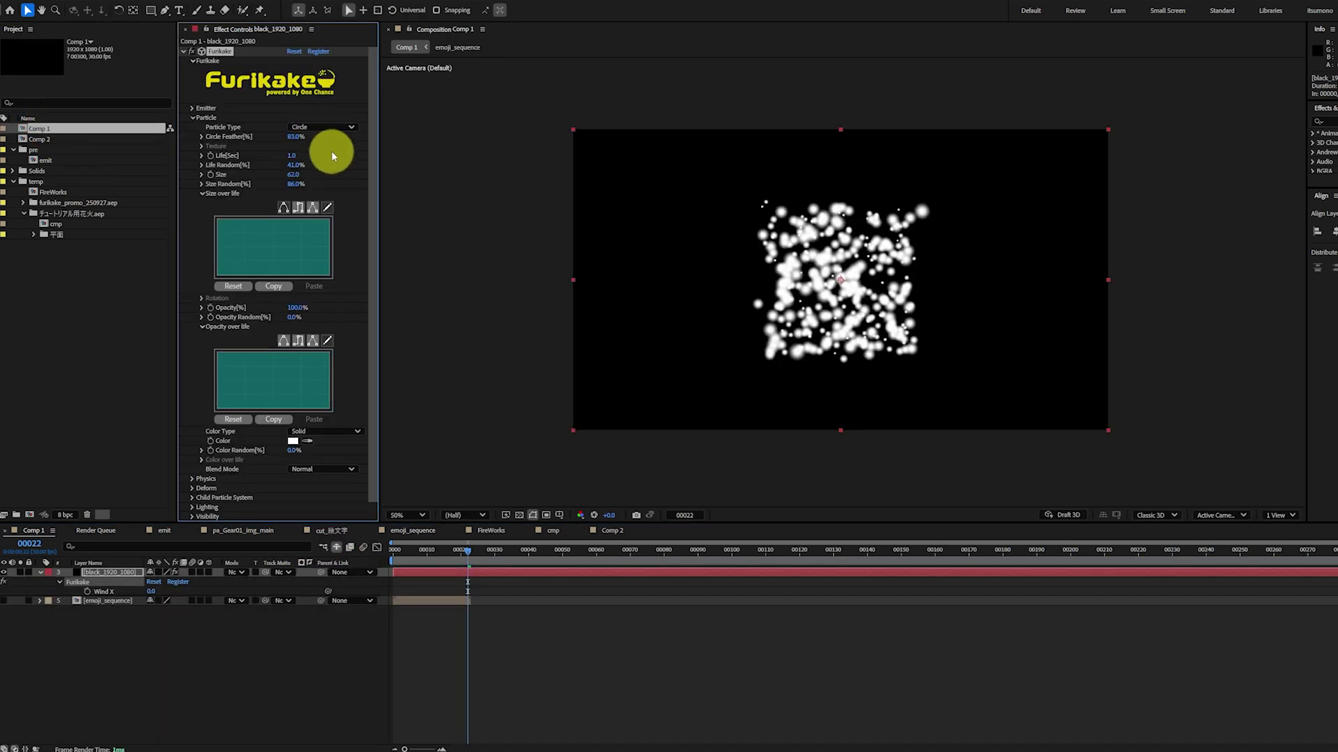
Step: Make particles 2D Texture from emoji_sequence, Time Type Random - Still Frame, Size 107
{"action": "left_click", "coordinate": [328, 126]}
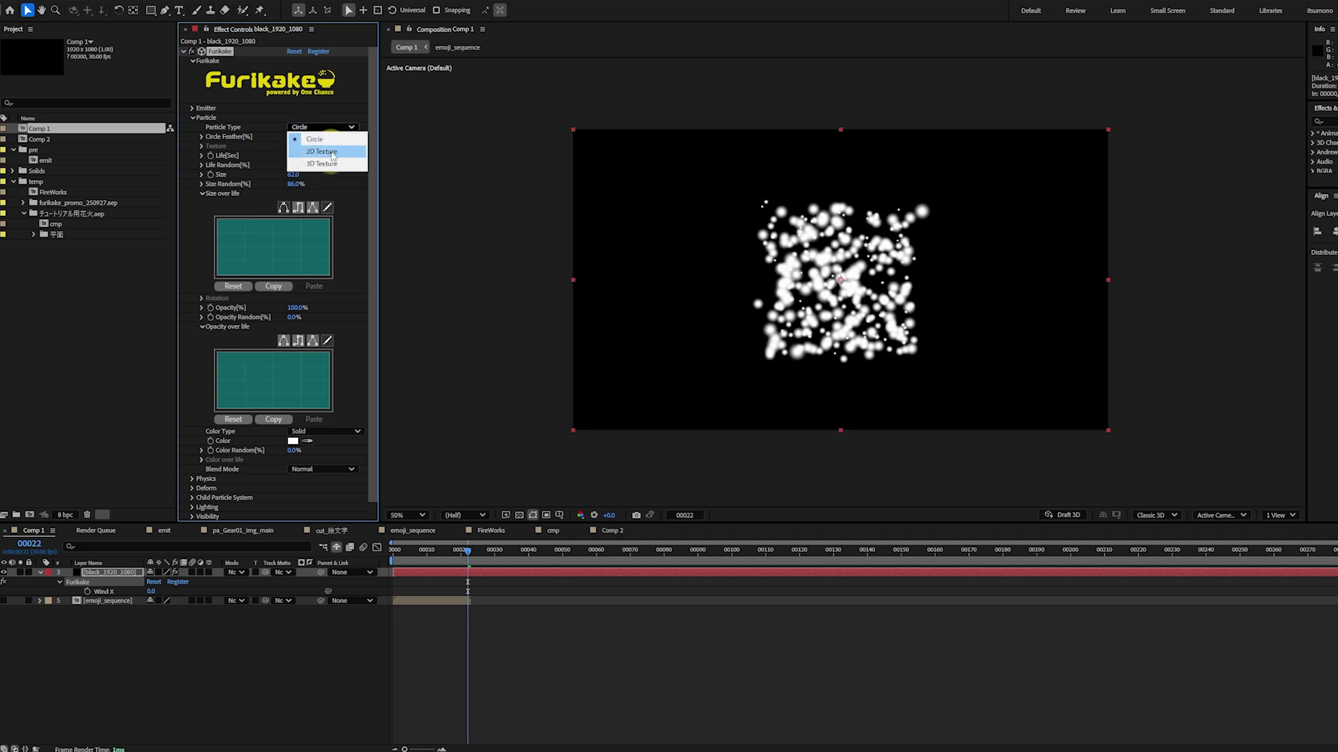
{"action": "left_click", "coordinate": [330, 152]}
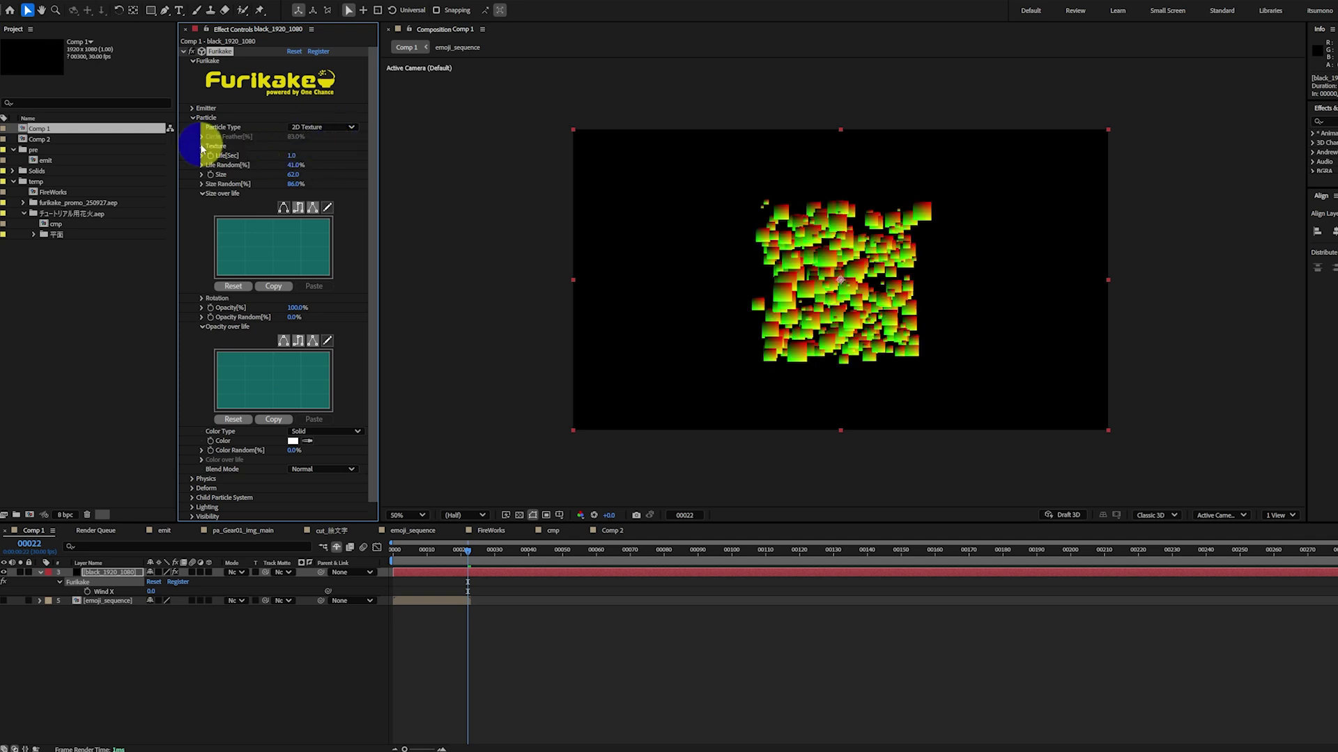
{"action": "left_click", "coordinate": [202, 146]}
{"action": "left_click", "coordinate": [299, 175]}
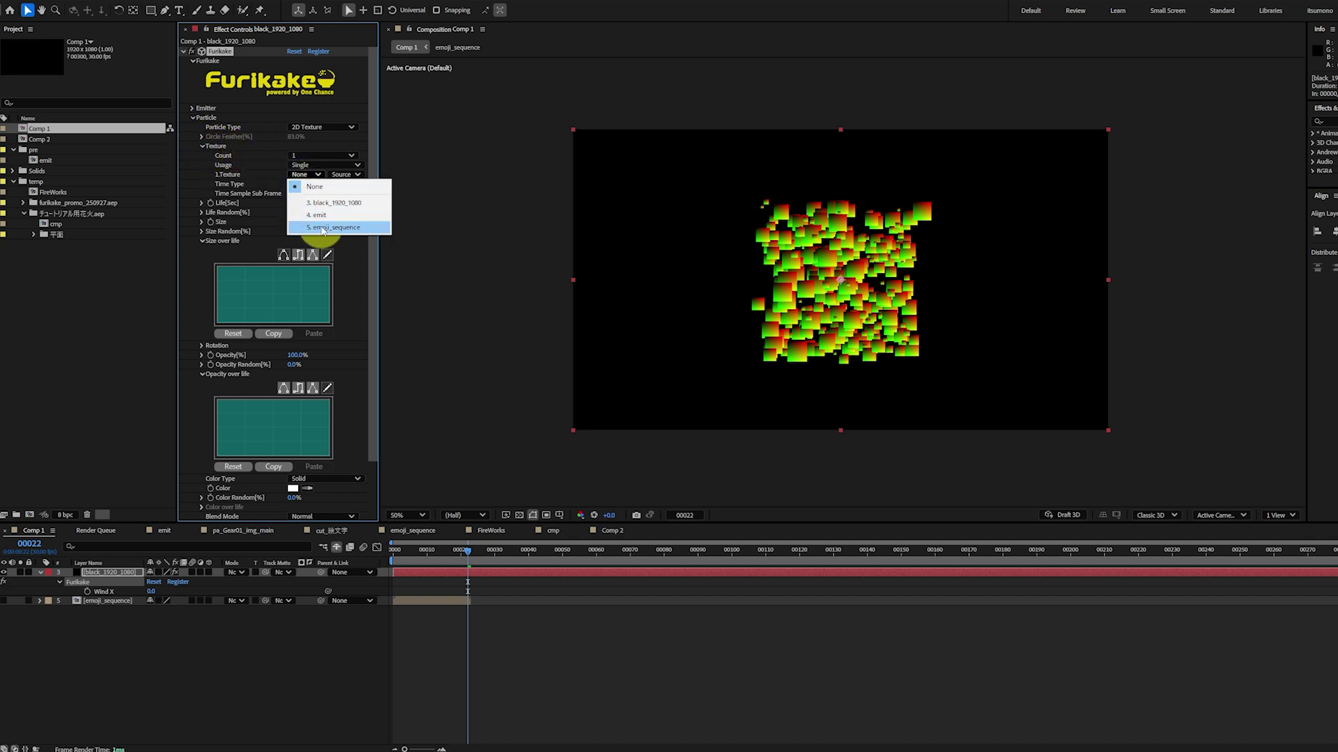
{"action": "left_click", "coordinate": [323, 228]}
{"action": "left_click", "coordinate": [321, 185]}
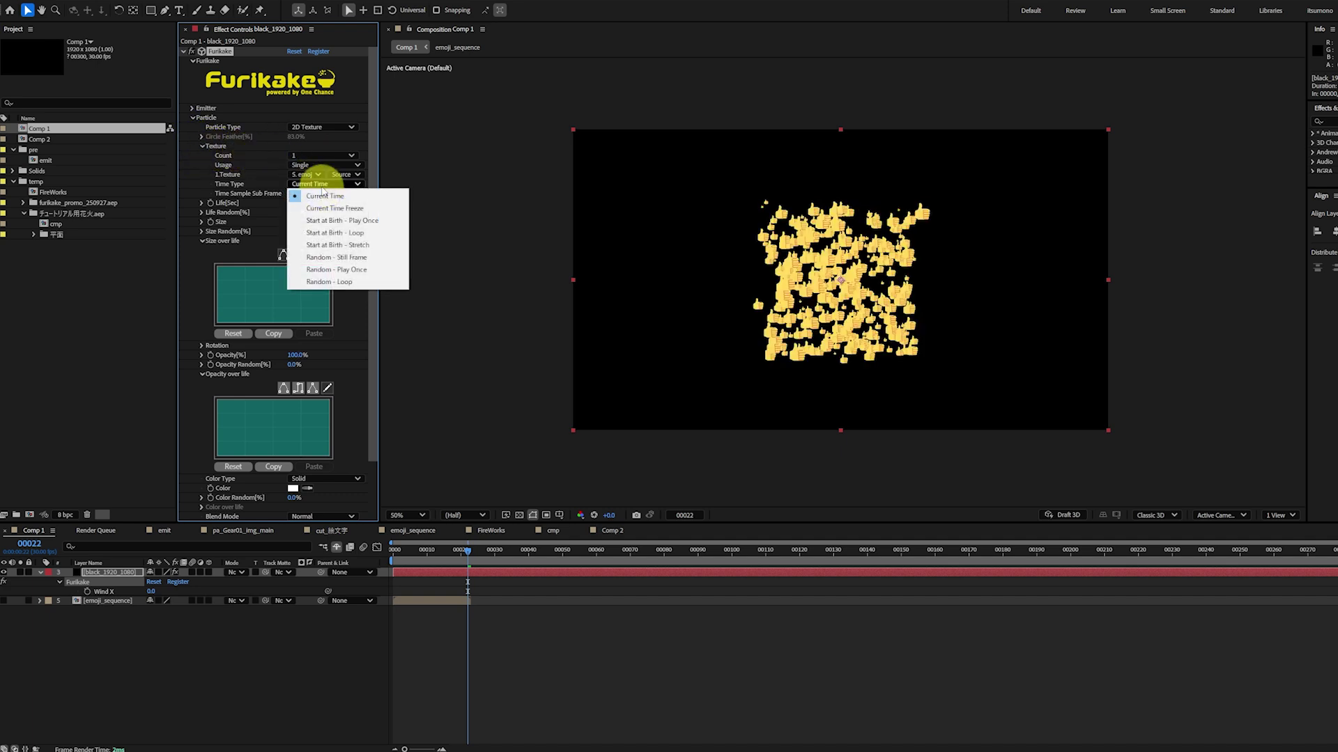
{"action": "left_click", "coordinate": [338, 258]}
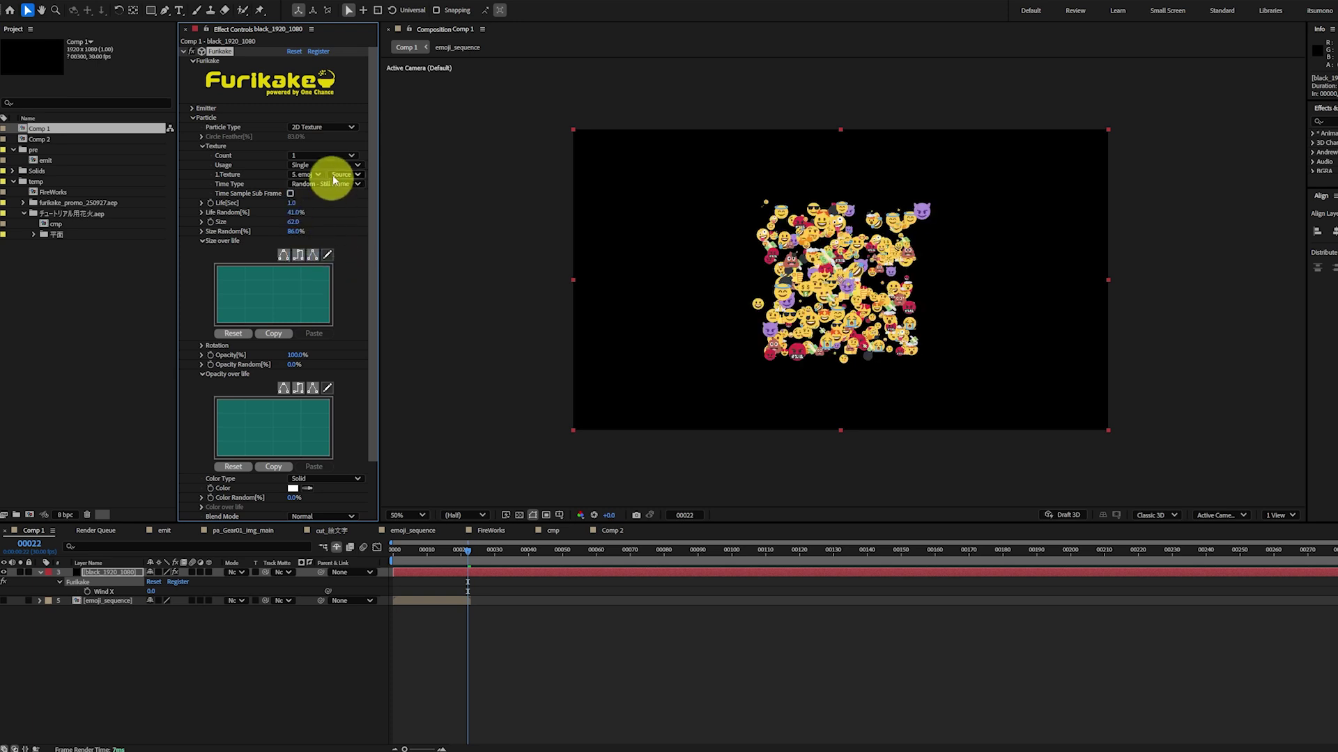
{"action": "left_click_drag", "start_coordinate": [293, 222], "coordinate": [324, 221]}
{"action": "scroll", "coordinate": [341, 273], "scroll_direction": "down", "scroll_amount": 2}
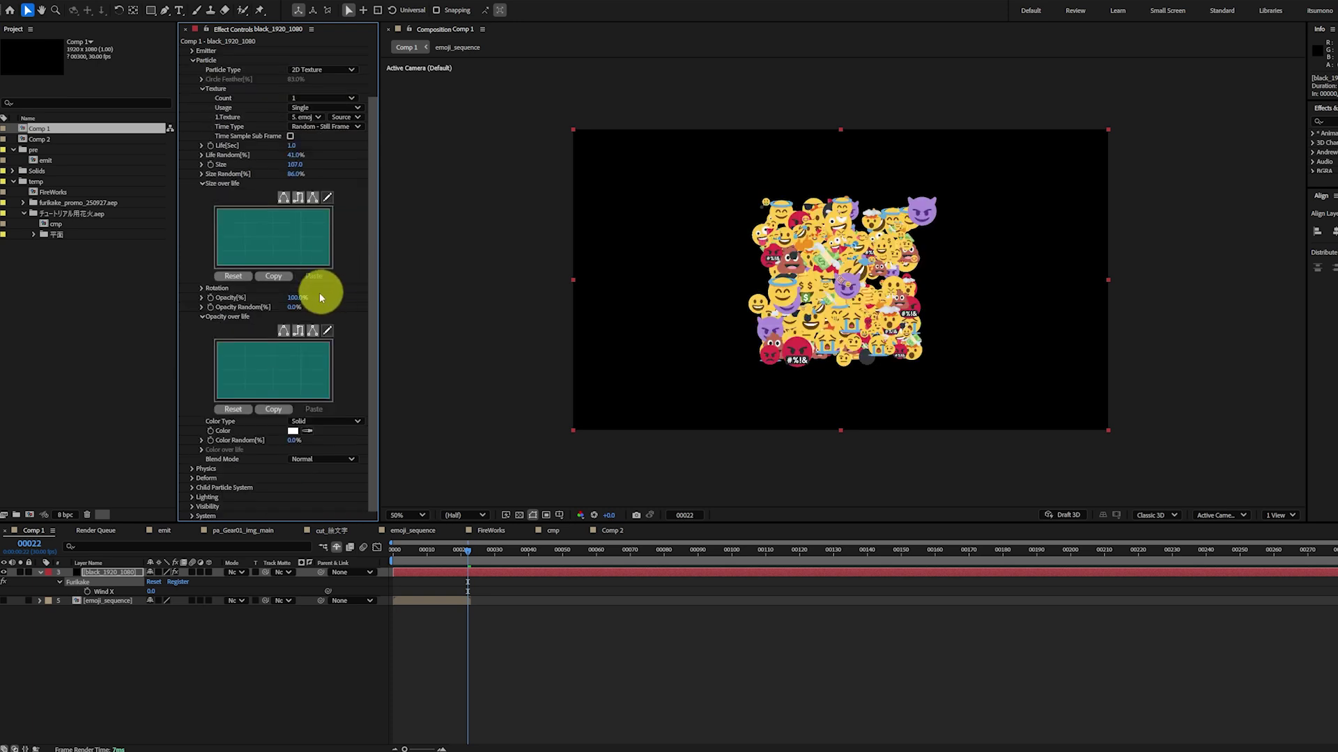
Step: Tilt the emojis about 39°, spin them at 37° per second with random speed, and preview
{"action": "left_click", "coordinate": [202, 289]}
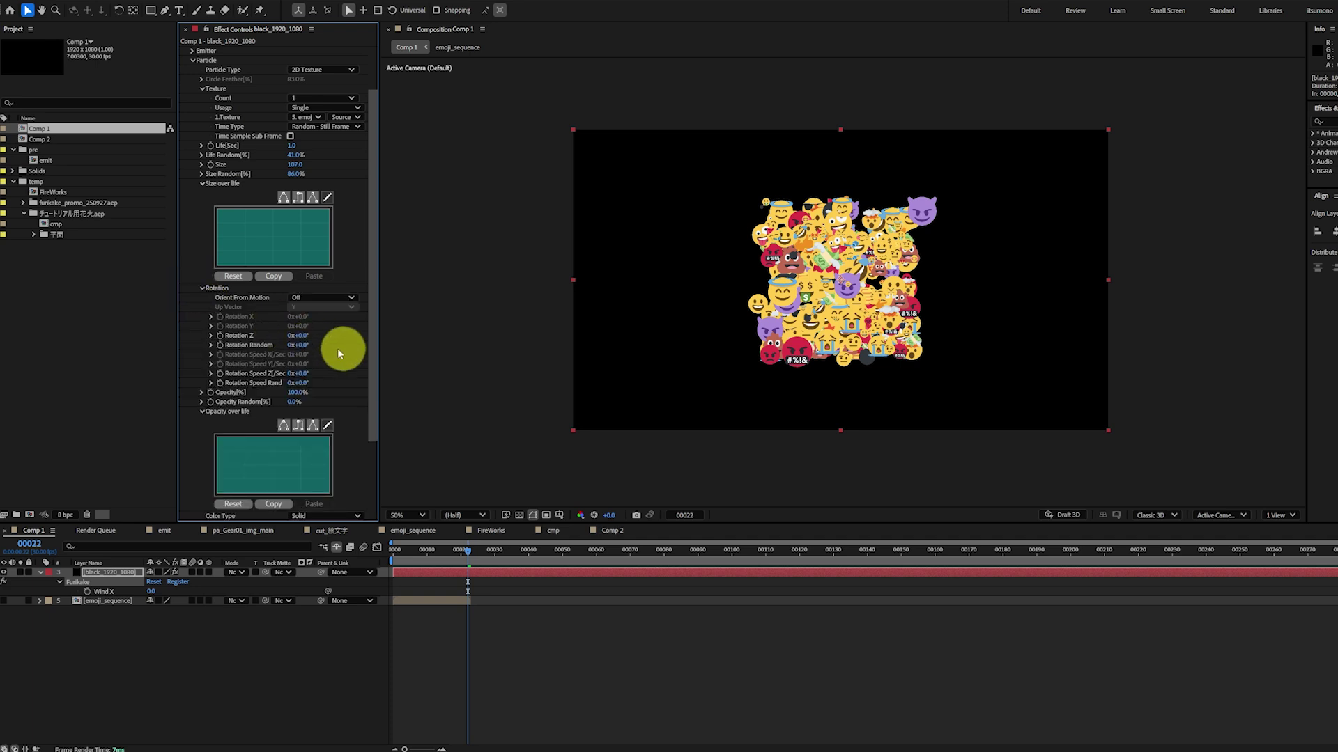
{"action": "scroll", "coordinate": [344, 349], "scroll_direction": "down", "scroll_amount": 2}
{"action": "left_click_drag", "start_coordinate": [305, 285], "coordinate": [339, 298]}
{"action": "key", "text": "space"}
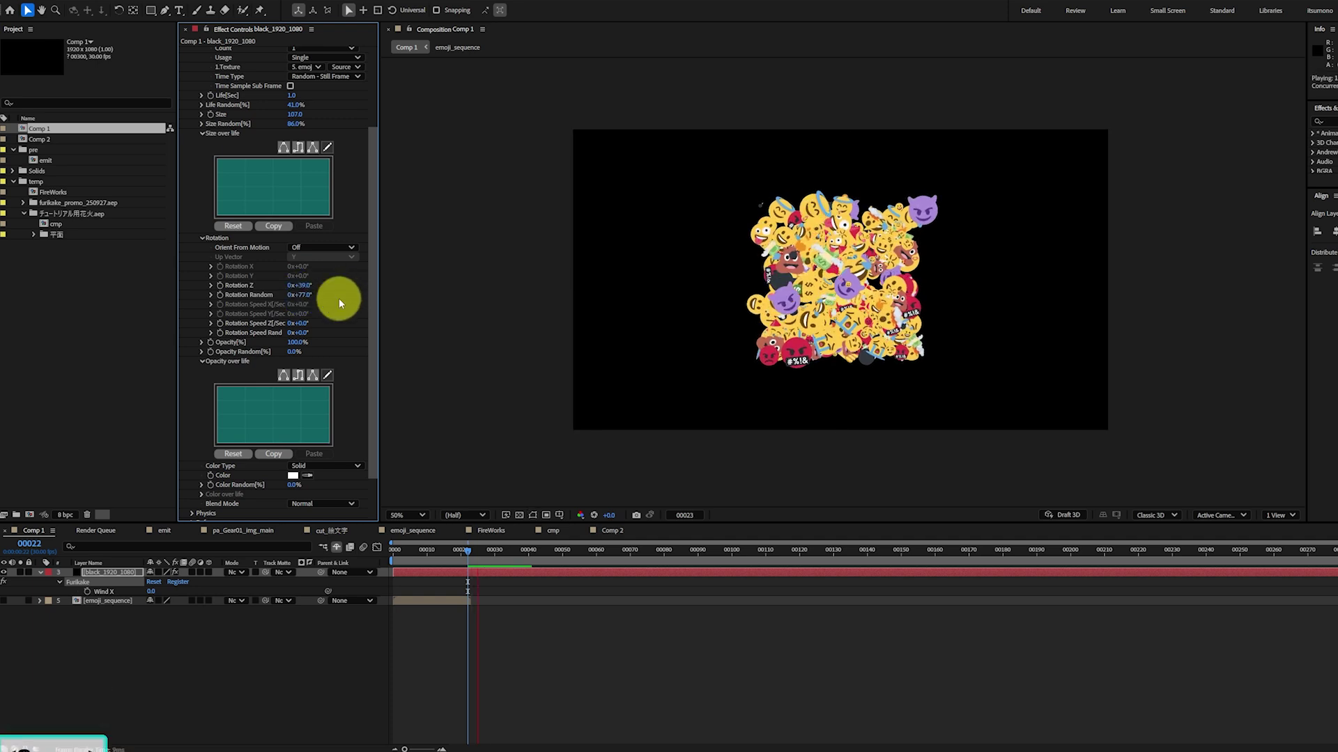
{"action": "key", "text": "space"}
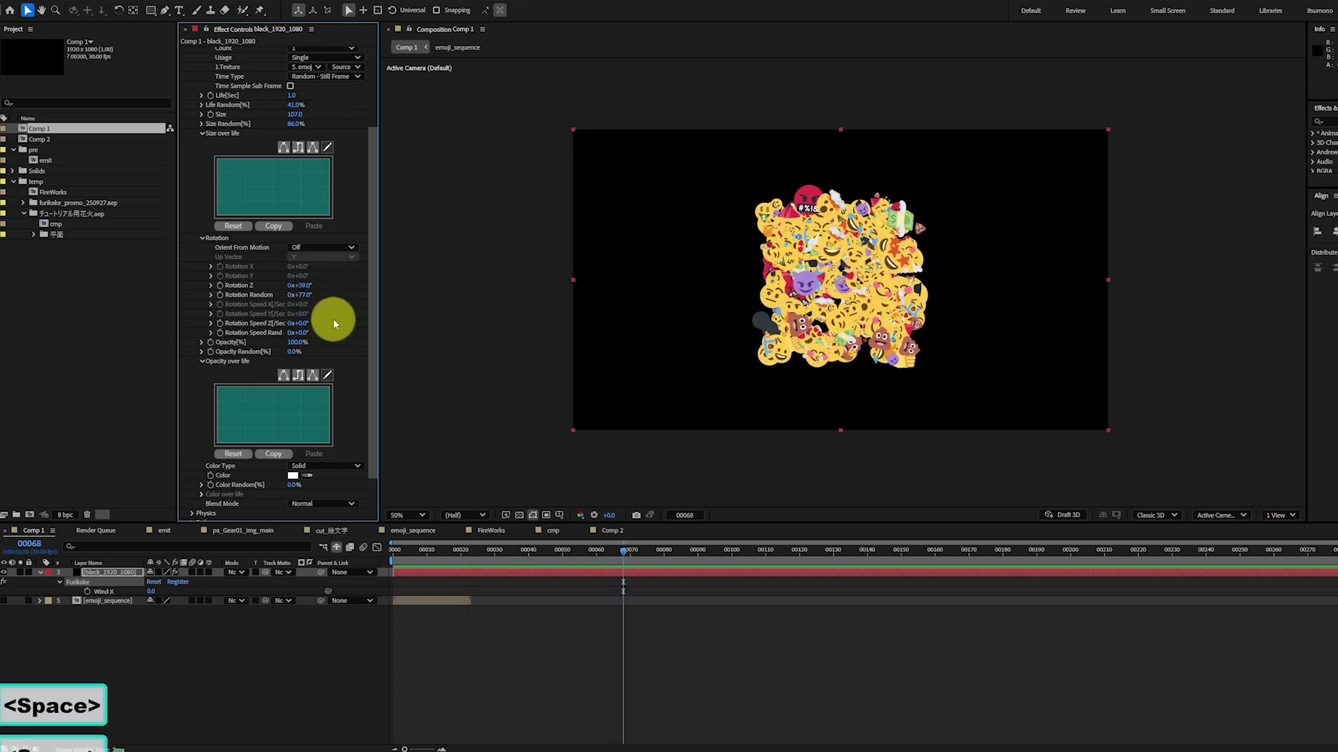
{"action": "left_click_drag", "start_coordinate": [301, 324], "coordinate": [313, 326]}
{"action": "key", "text": "space"}
{"action": "key", "text": "space"}
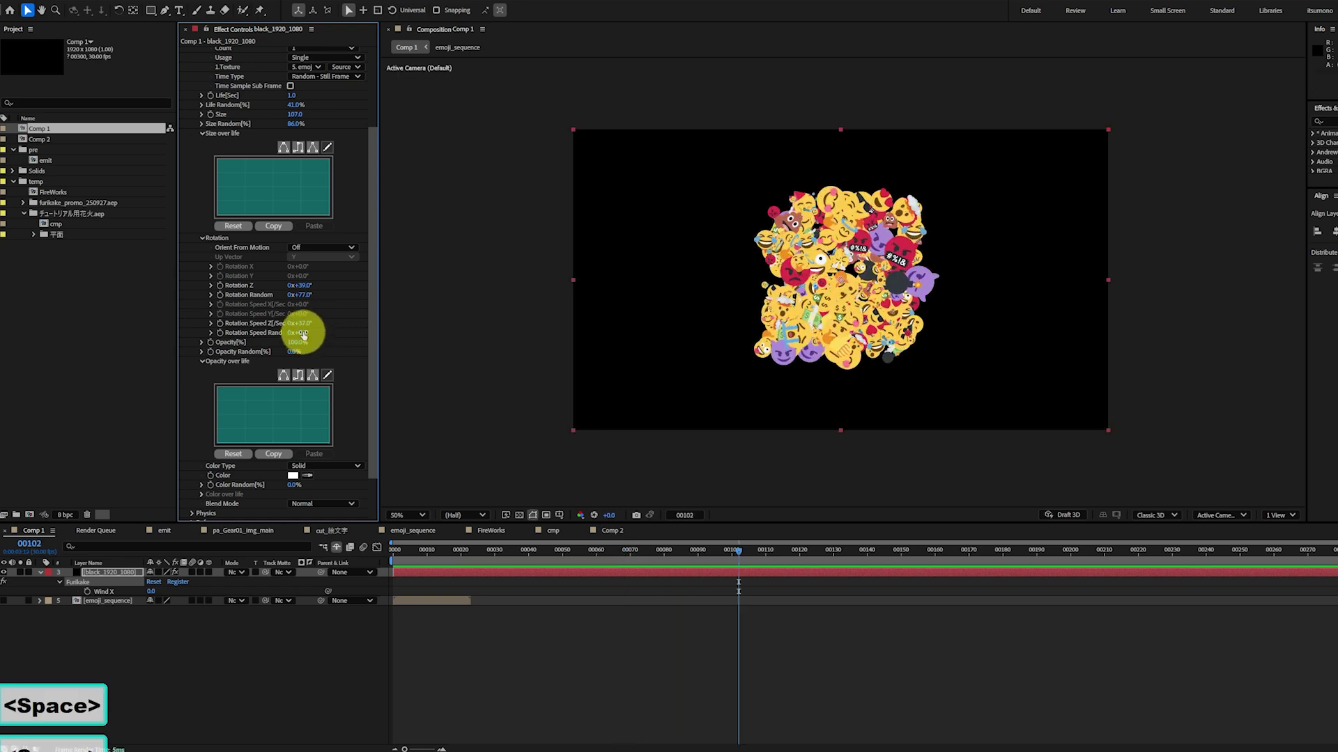
{"action": "left_click_drag", "start_coordinate": [304, 332], "coordinate": [300, 329]}
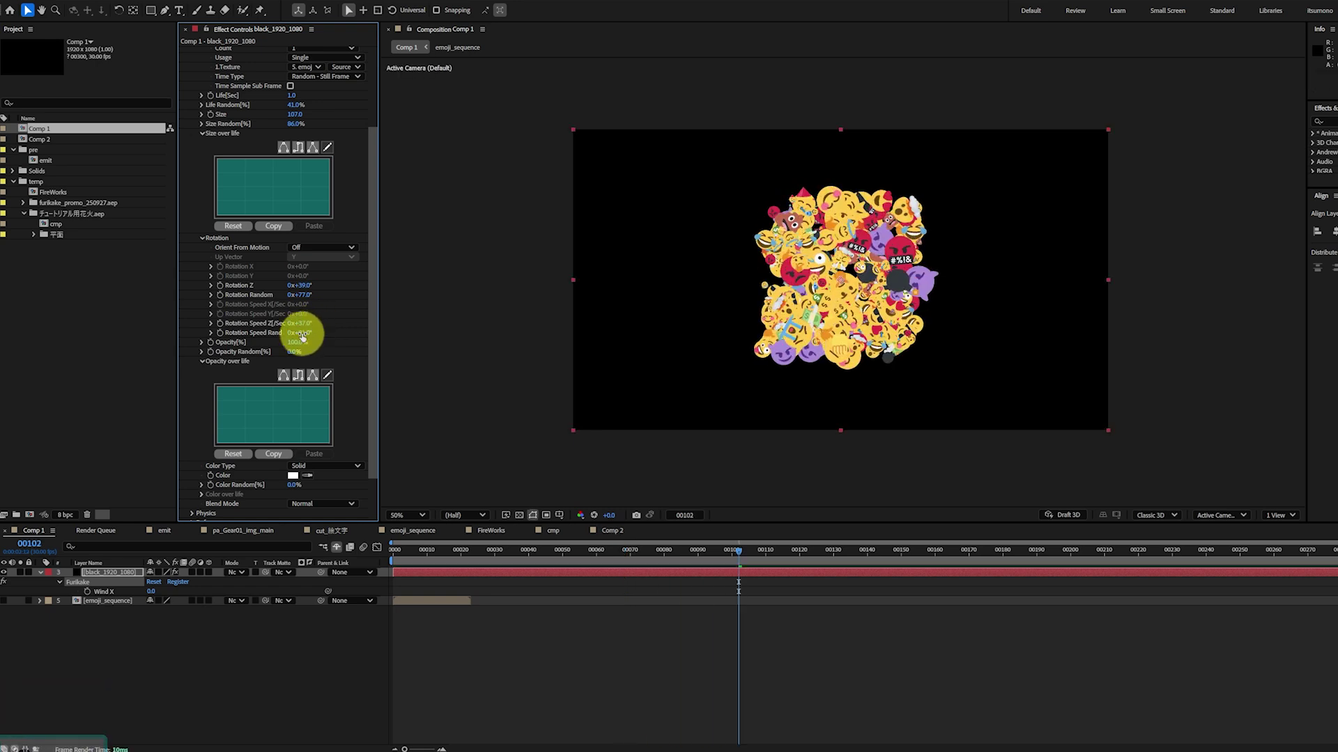
{"action": "key", "text": "space"}
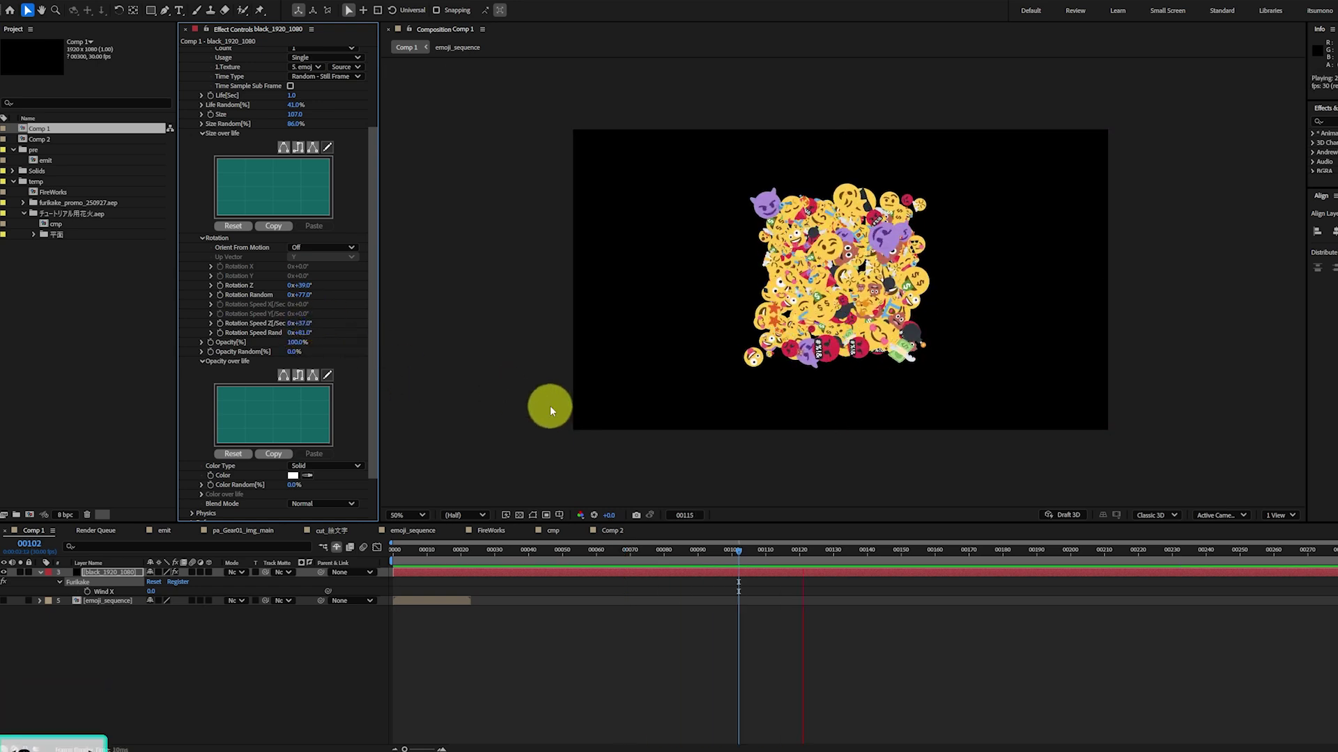
{"action": "key", "text": "space"}
Step: Switch the particles to 3D Texture and raise Rotation Random to 0x+200°
{"action": "left_click", "coordinate": [566, 547]}
{"action": "mouse_move", "coordinate": [566, 547]}
{"action": "left_mouse_down"}
{"action": "mouse_move", "coordinate": [463, 547]}
{"action": "mouse_move", "coordinate": [592, 547]}
{"action": "left_mouse_up"}
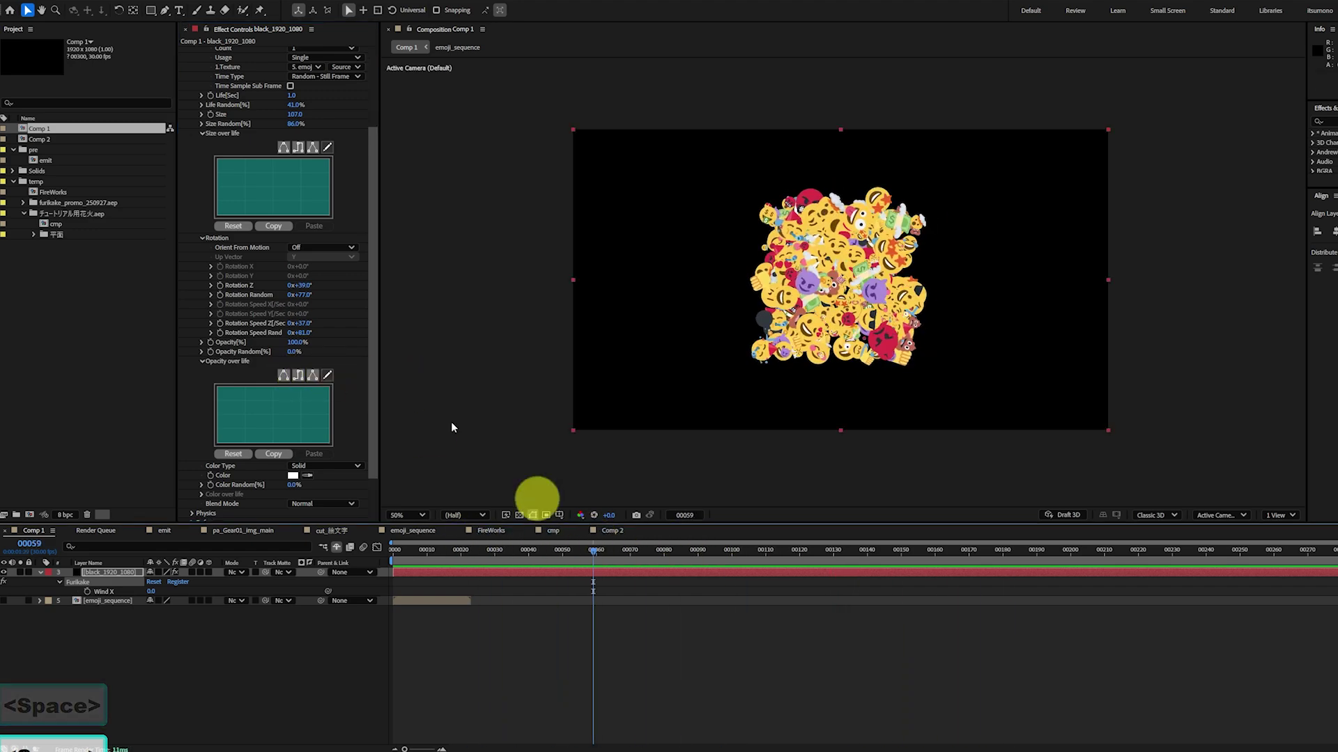
{"action": "scroll", "coordinate": [341, 294], "scroll_direction": "up", "scroll_amount": 3}
{"action": "scroll", "coordinate": [344, 287], "scroll_direction": "up", "scroll_amount": 1}
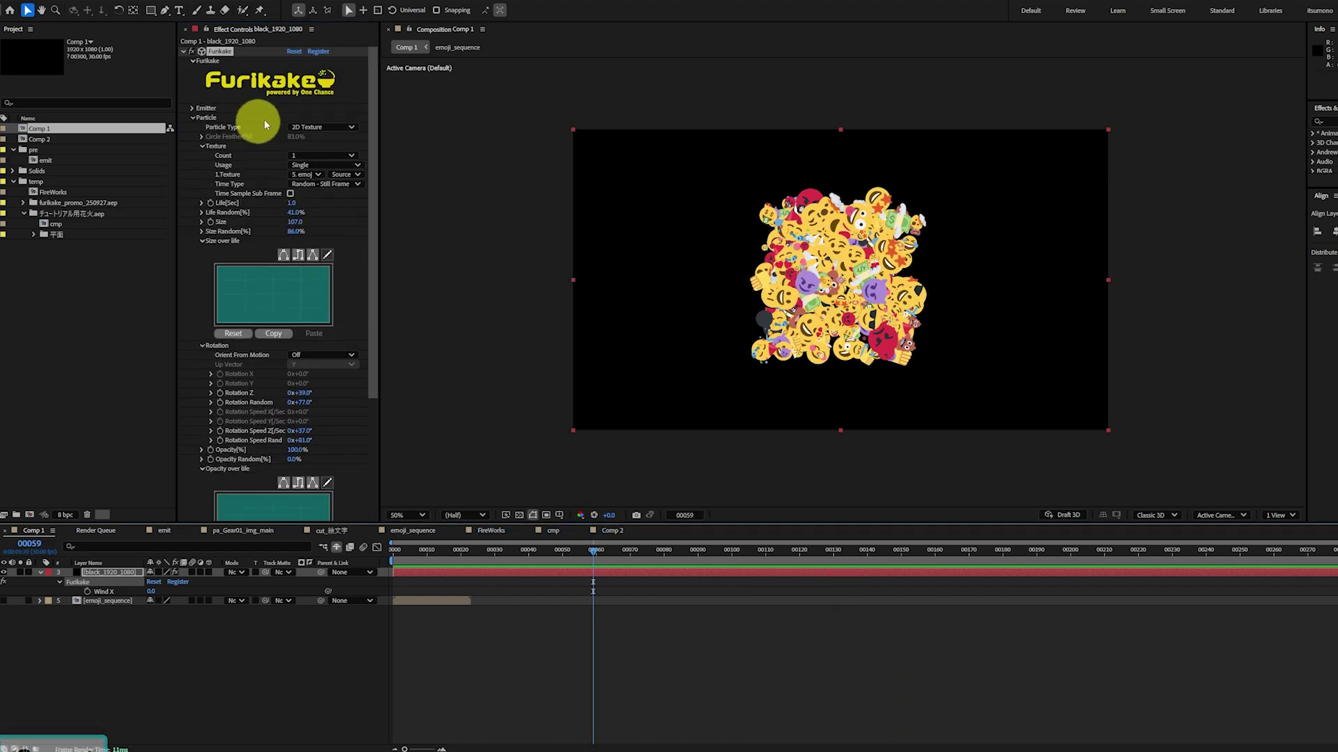
{"action": "left_click", "coordinate": [303, 127]}
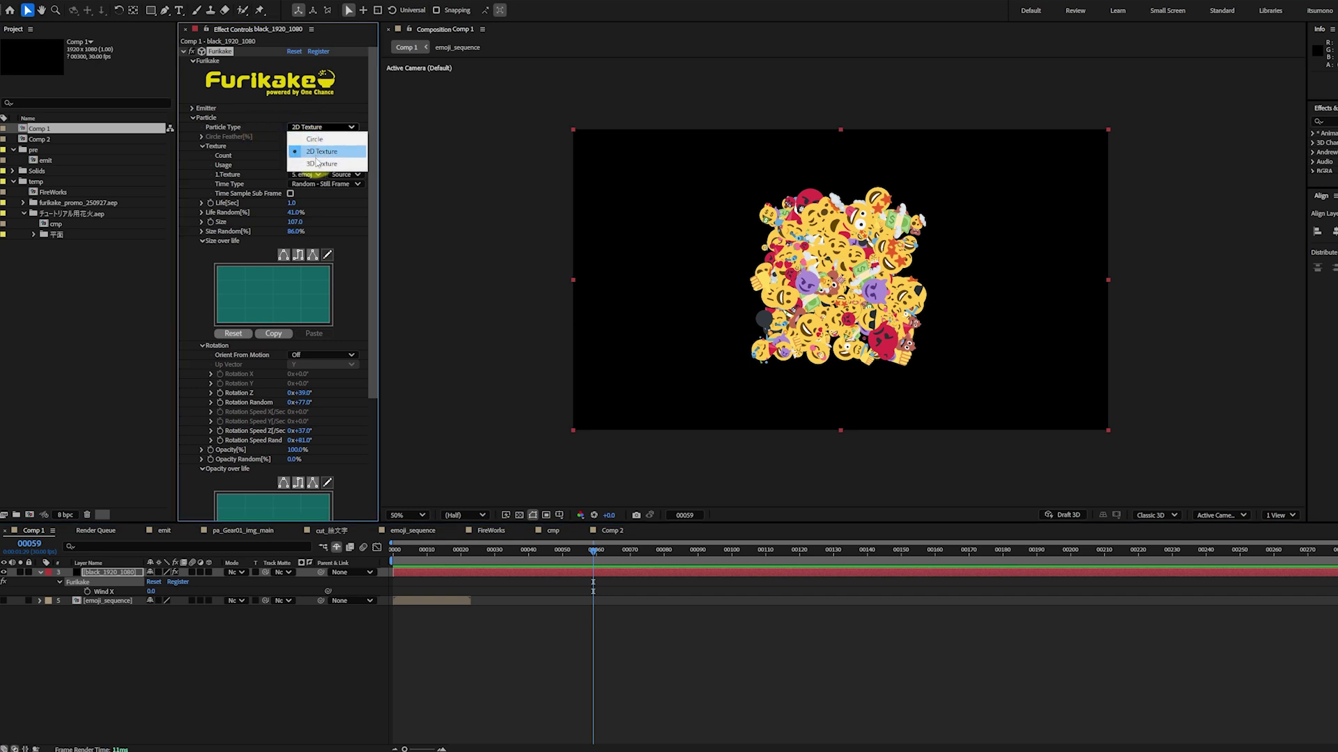
{"action": "left_click", "coordinate": [317, 161]}
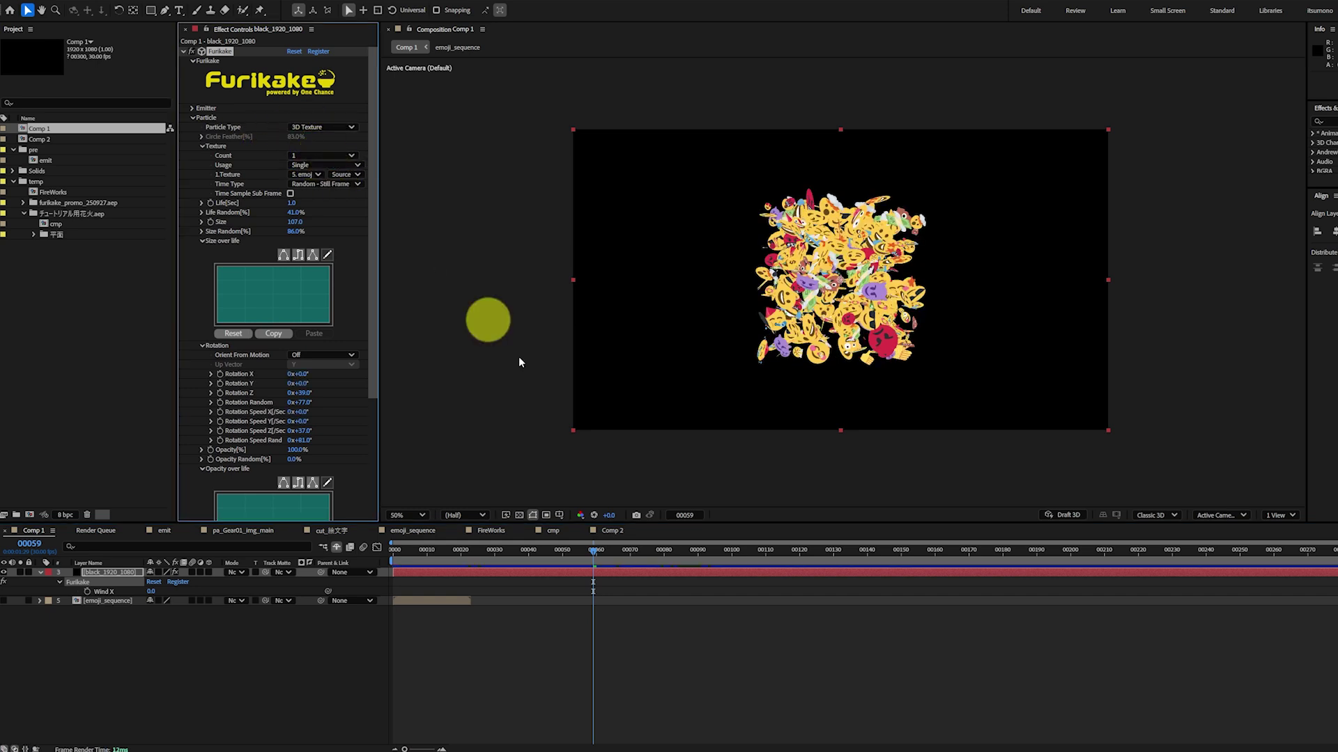
{"action": "scroll", "coordinate": [329, 352], "scroll_direction": "down", "scroll_amount": 2}
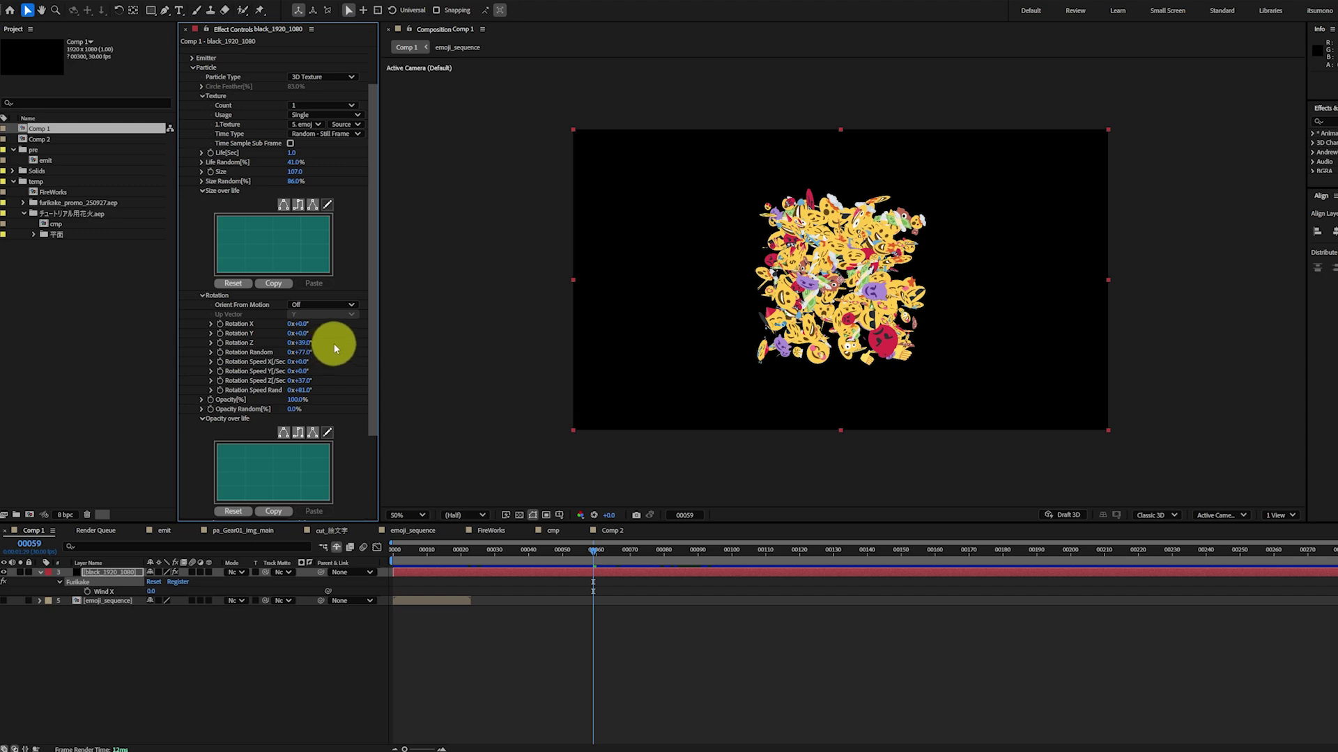
{"action": "left_click_drag", "start_coordinate": [299, 352], "coordinate": [334, 358]}
Step: Try gravity on the particles, preview the fall, then set Gravity back to 0
{"action": "left_click", "coordinate": [580, 593]}
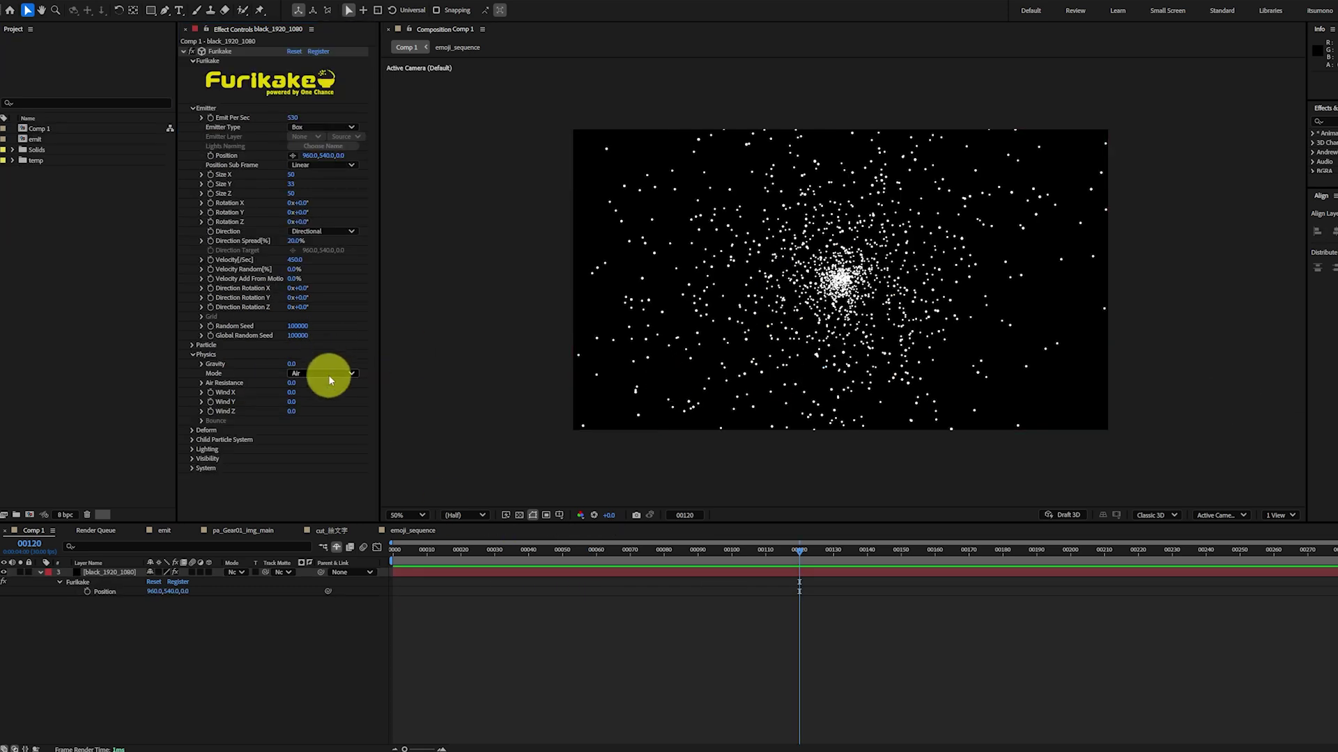
{"action": "left_click_drag", "start_coordinate": [291, 367], "coordinate": [292, 365]}
{"action": "key", "text": "space"}
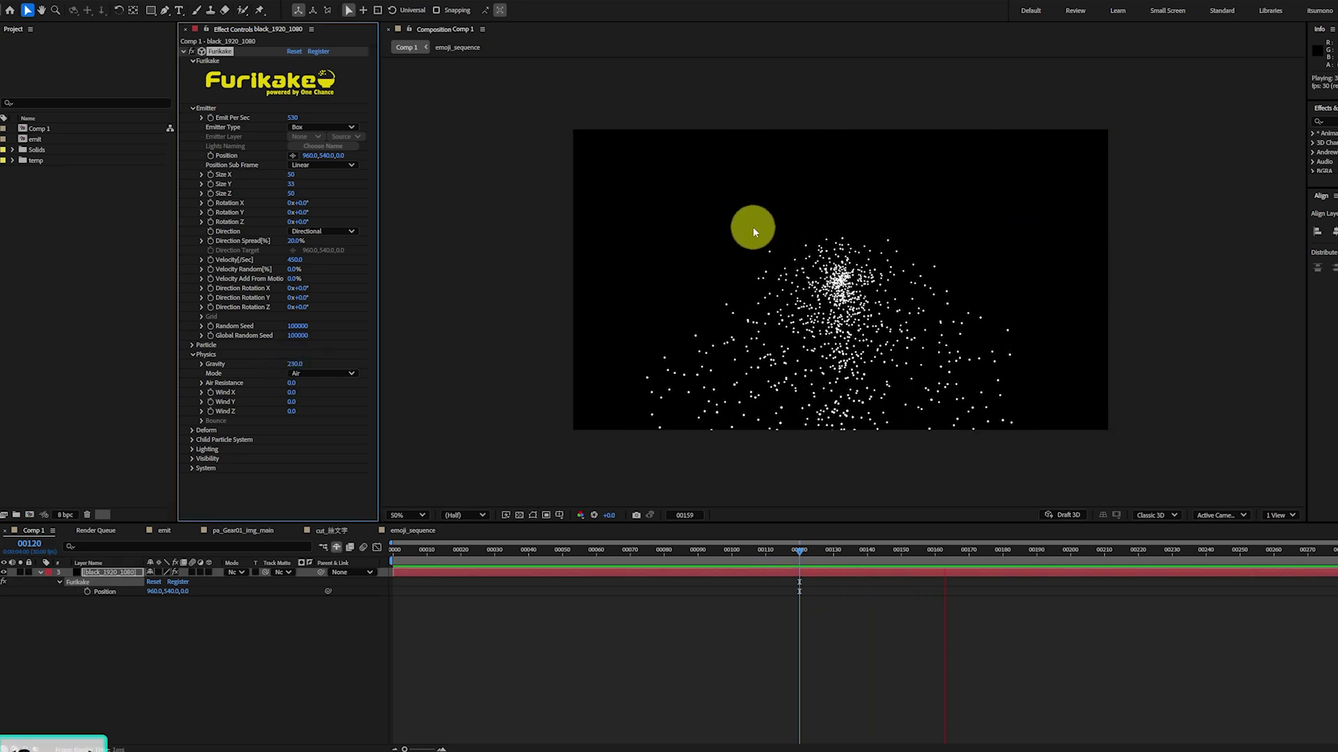
{"action": "key", "text": "space"}
{"action": "left_click", "coordinate": [295, 364]}
{"action": "type", "text": "0"}
{"action": "key", "text": "Return"}
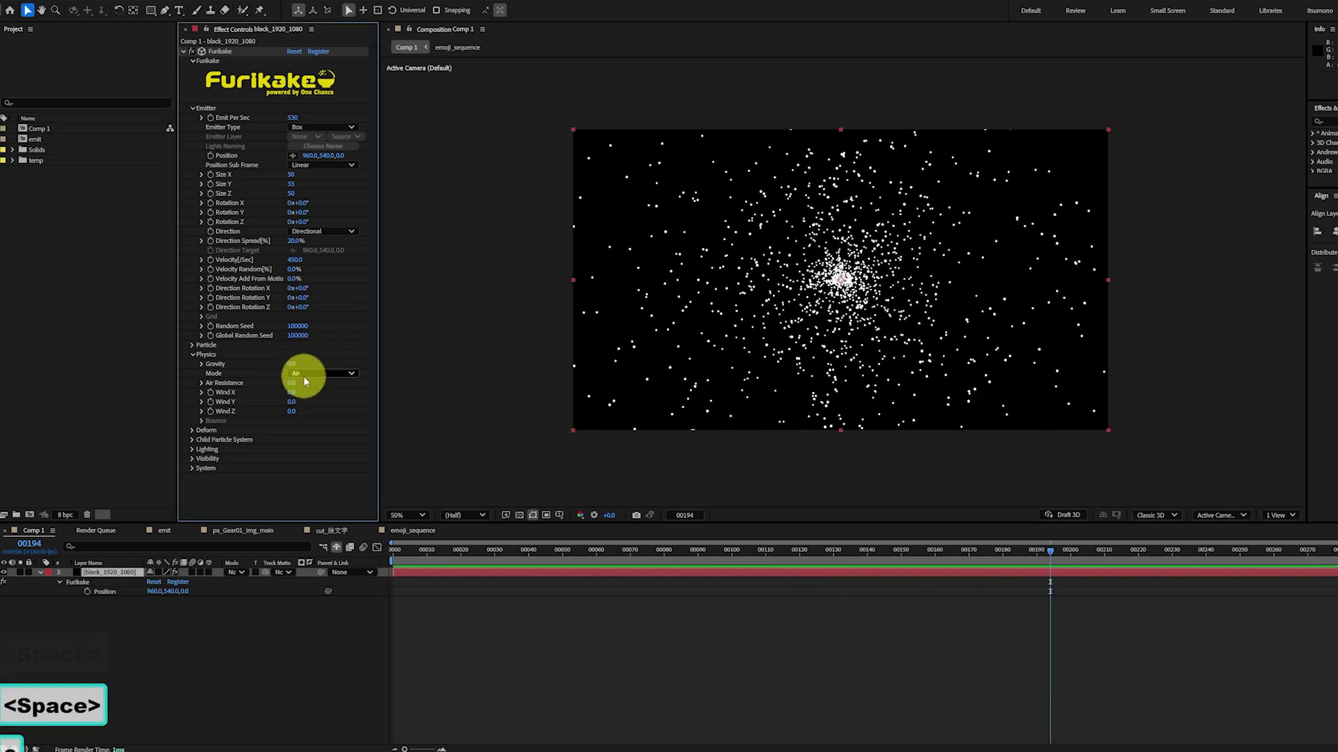
Step: Add air resistance, preview the tightened cloud, then reset Air Resistance to 0
{"action": "left_click_drag", "start_coordinate": [291, 383], "coordinate": [296, 382]}
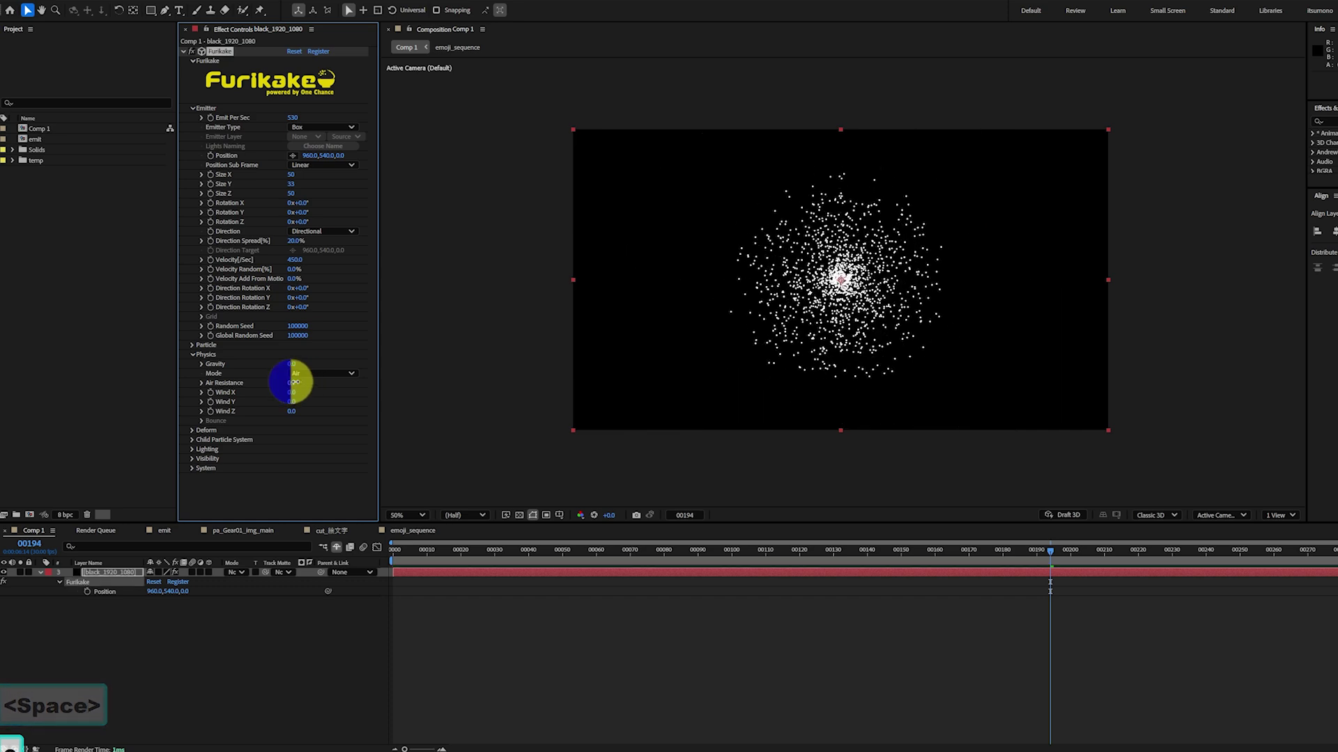
{"action": "key", "text": "space"}
{"action": "left_click_drag", "start_coordinate": [1101, 550], "coordinate": [662, 514]}
{"action": "key", "text": "space"}
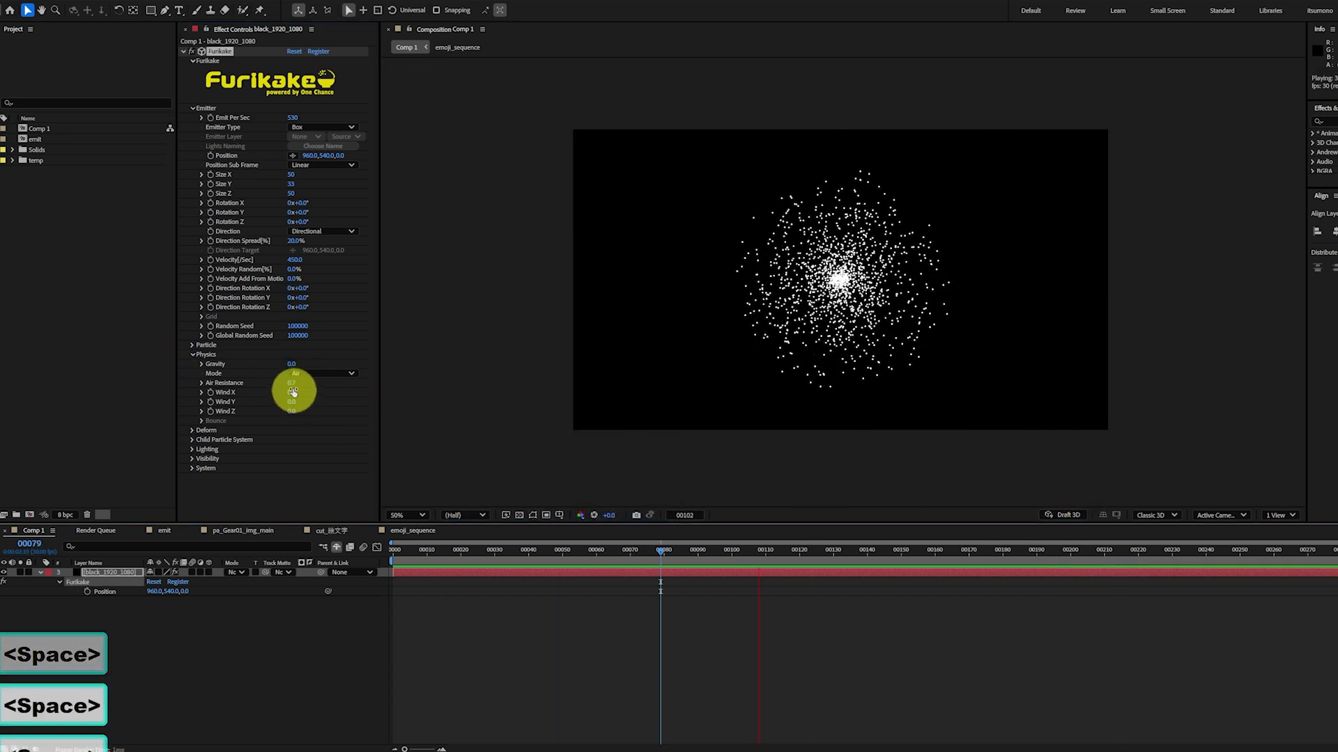
{"action": "left_click", "coordinate": [296, 382]}
{"action": "type", "text": "0"}
{"action": "left_click", "coordinate": [317, 395]}
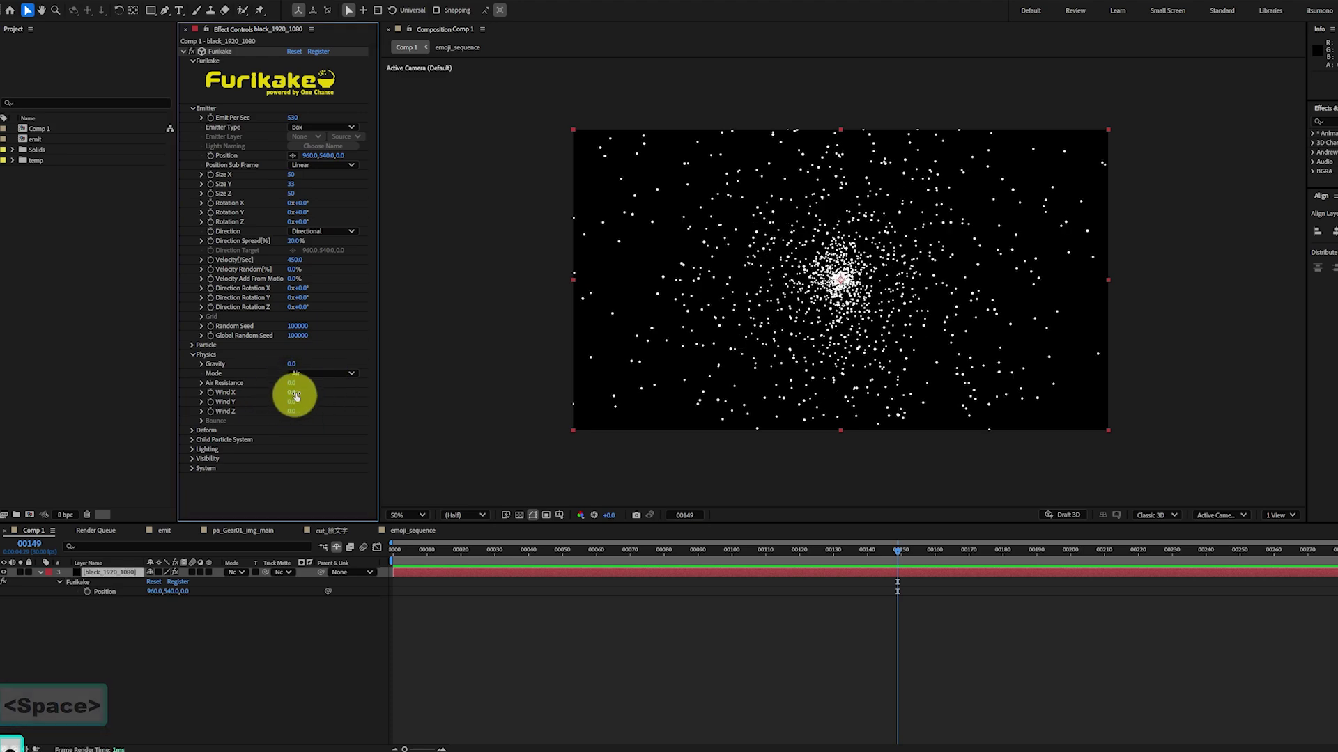
Step: Blow the particles rightward with Wind X and preview the effect
{"action": "left_click_drag", "start_coordinate": [293, 394], "coordinate": [297, 394]}
{"action": "key", "text": "KP_0"}
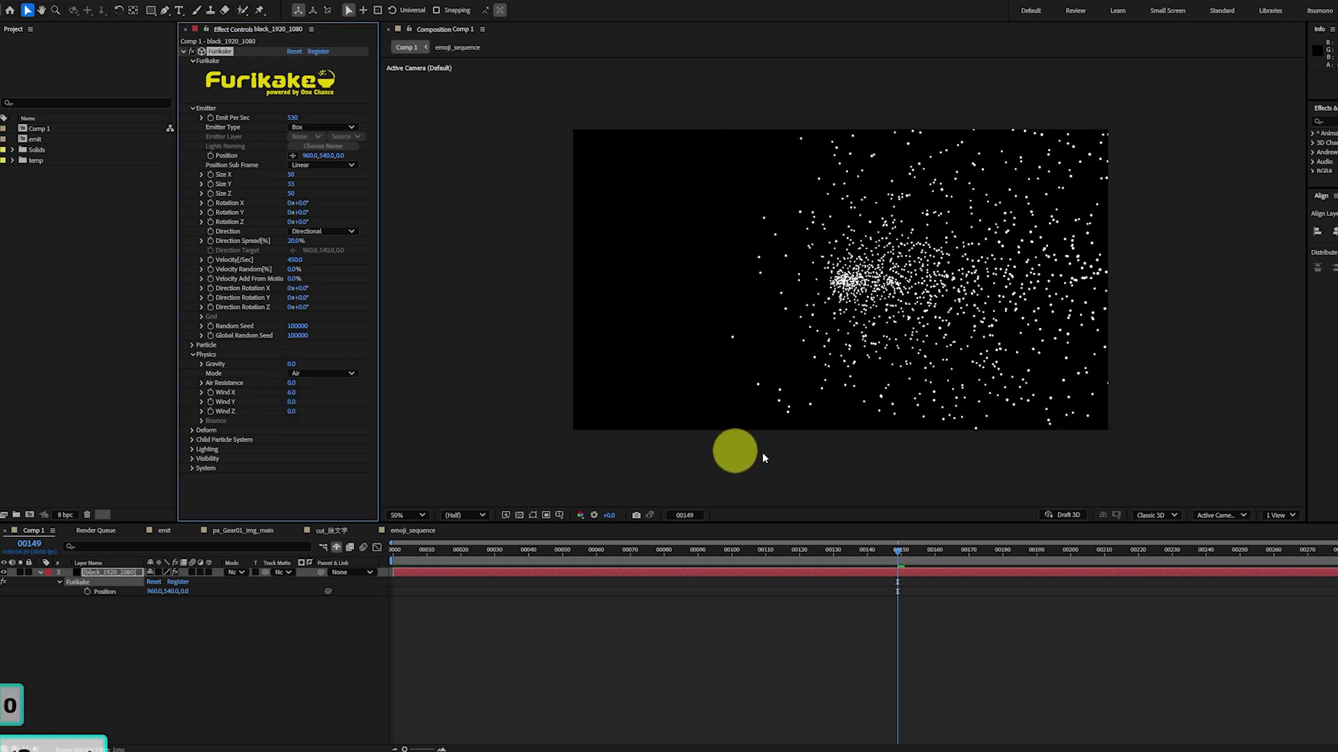
{"action": "key", "text": "space"}
{"action": "mouse_move", "coordinate": [663, 550]}
{"action": "left_mouse_down"}
{"action": "mouse_move", "coordinate": [552, 549]}
{"action": "mouse_move", "coordinate": [673, 552]}
{"action": "mouse_move", "coordinate": [666, 566]}
{"action": "left_mouse_up"}
Step: Keyframe Wind X ramping to -29 at frame 83, preview it, then clear the keyframes
{"action": "left_click", "coordinate": [213, 394]}
{"action": "key", "text": "u"}
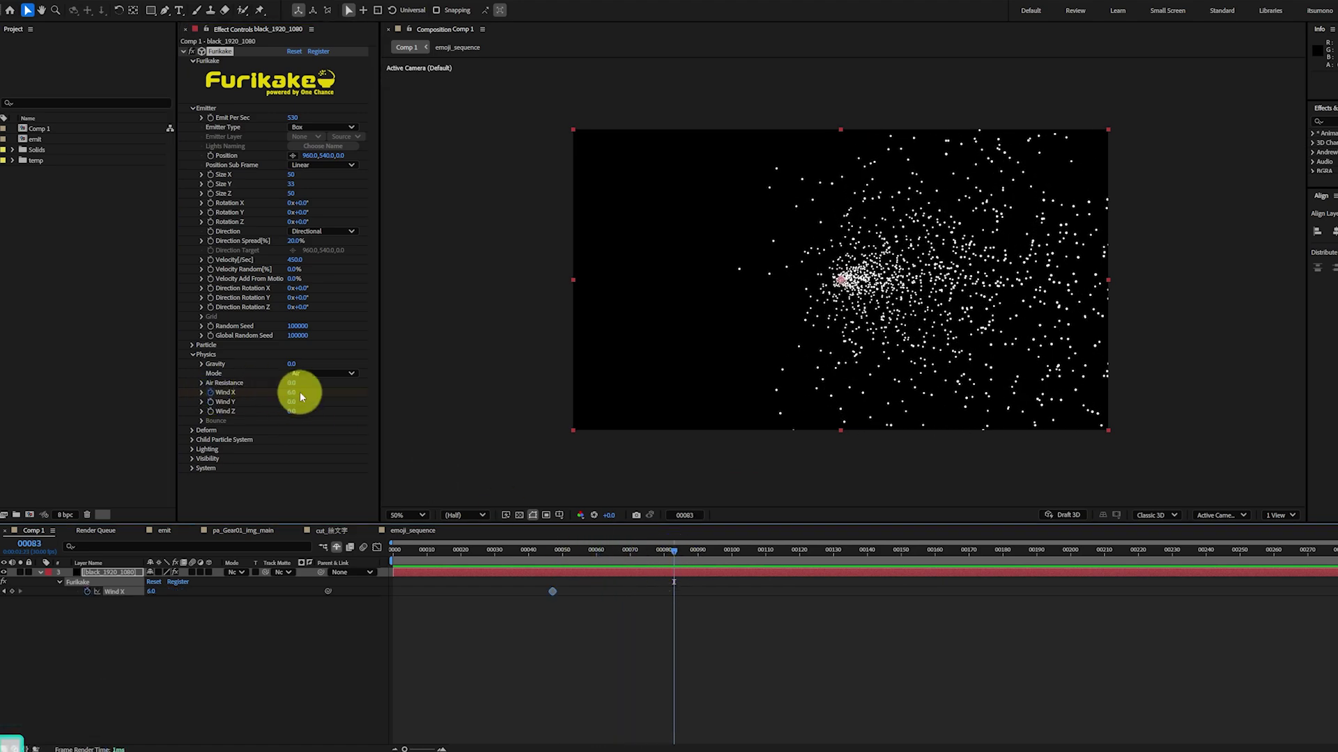
{"action": "left_click_drag", "start_coordinate": [292, 392], "coordinate": [272, 393]}
{"action": "left_click_drag", "start_coordinate": [565, 549], "coordinate": [521, 552]}
{"action": "key", "text": "space"}
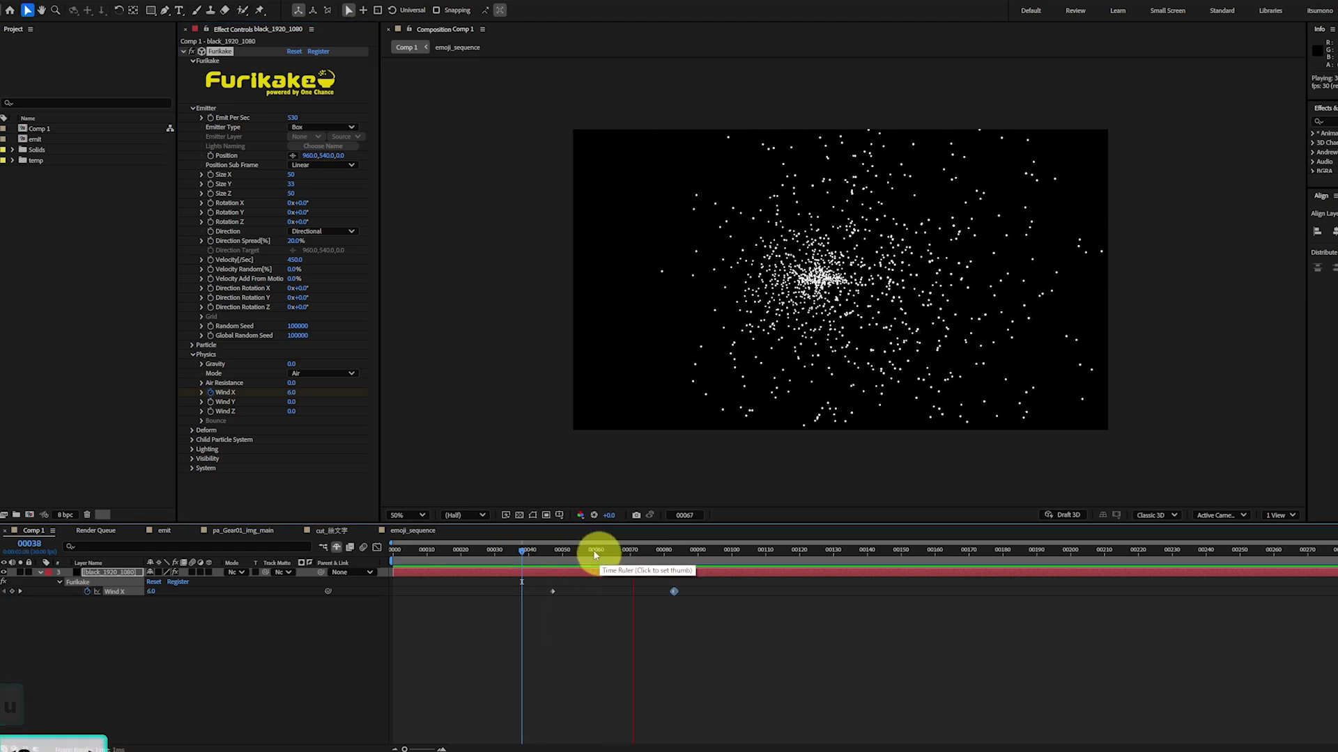
{"action": "left_click_drag", "start_coordinate": [624, 550], "coordinate": [579, 550]}
{"action": "left_click", "coordinate": [753, 618]}
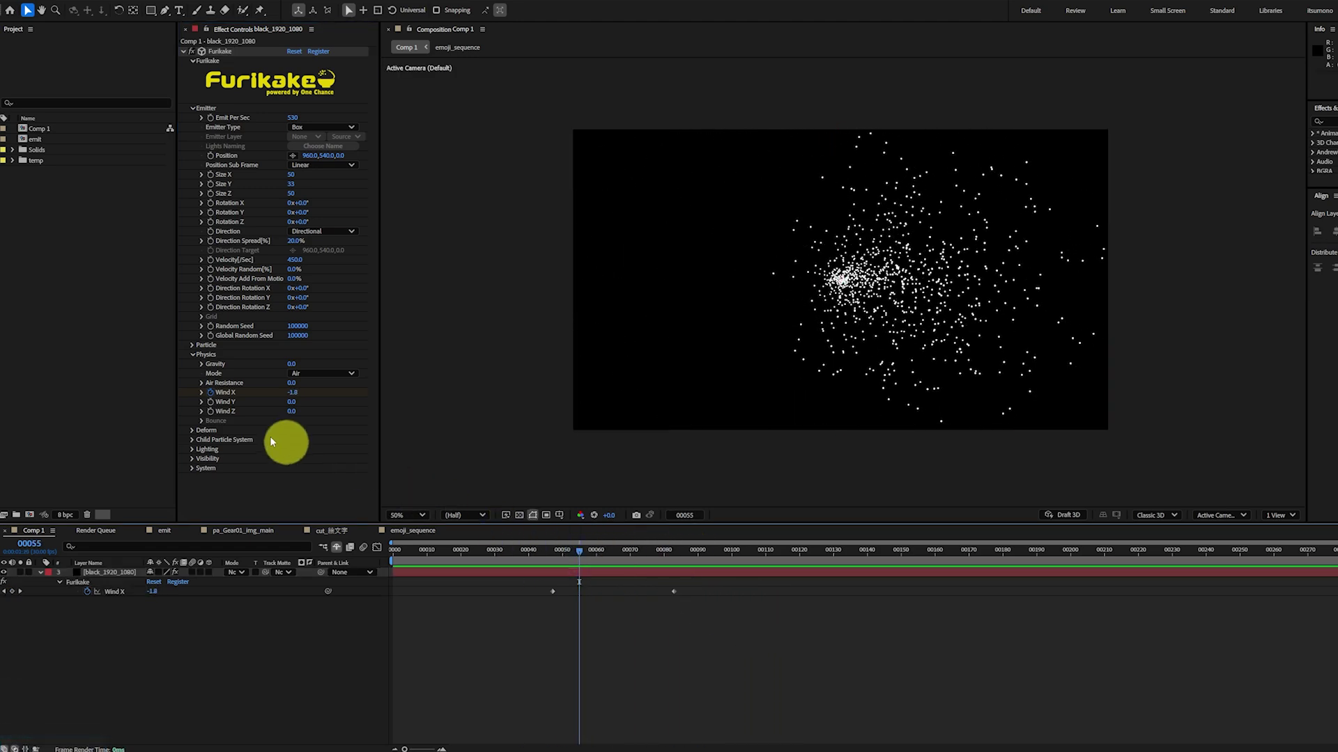
{"action": "left_click", "coordinate": [223, 440]}
{"action": "key", "text": "ctrl+z"}
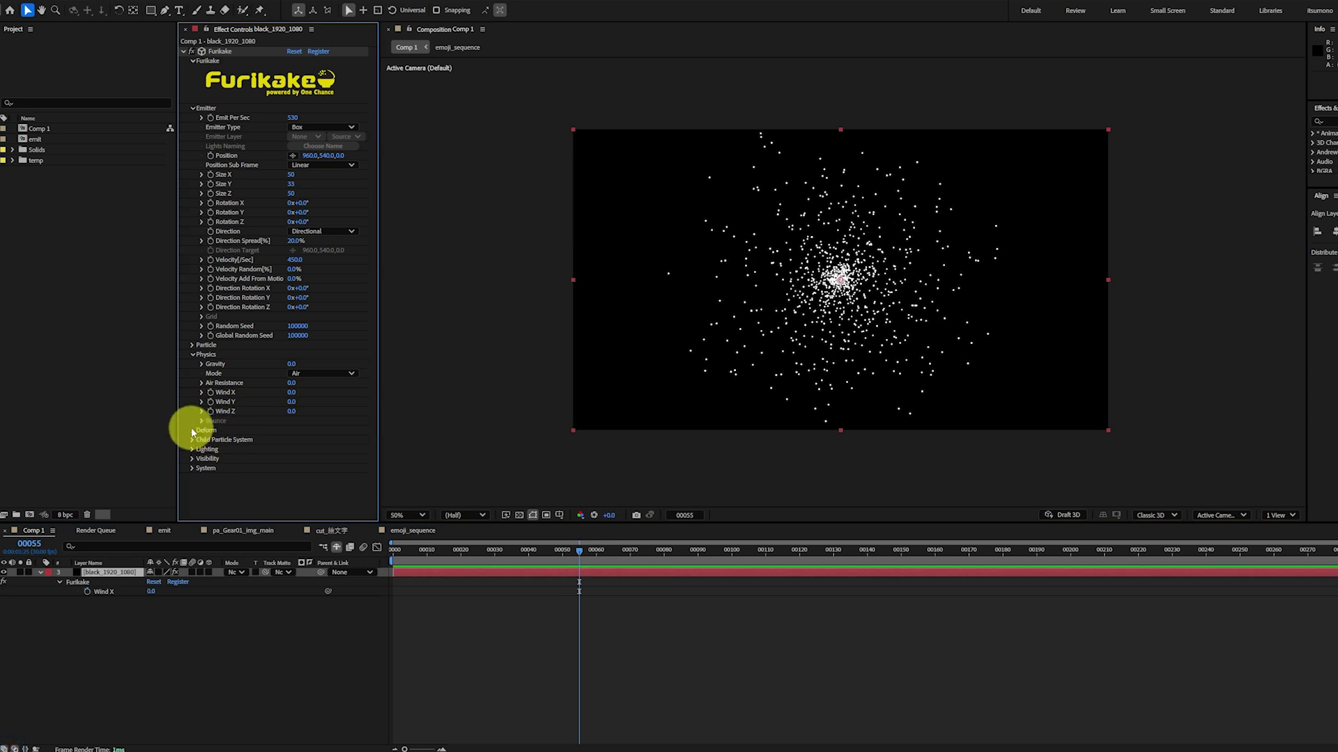
Step: Under Deform > Turbulent Noise, set Affect Position to 158, shrink the noise Scale, and preview
{"action": "left_click", "coordinate": [190, 430]}
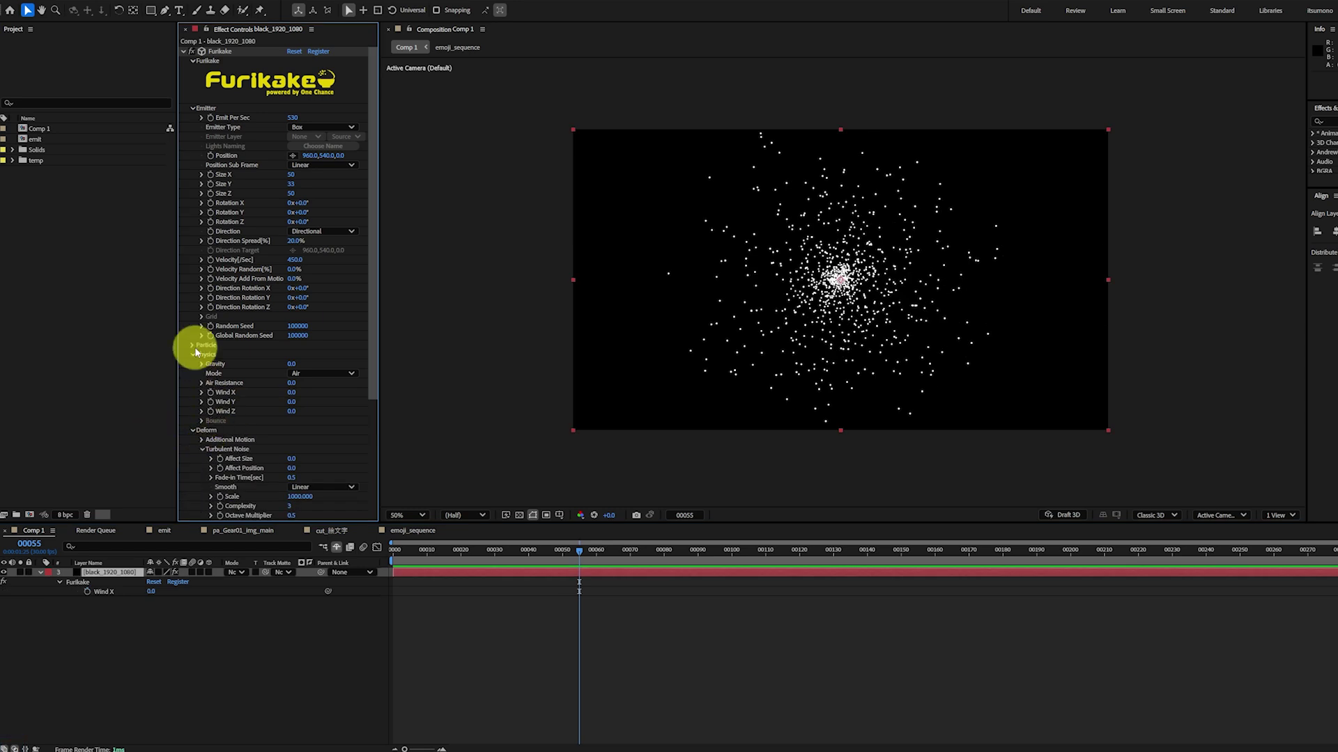
{"action": "left_click", "coordinate": [192, 355]}
{"action": "scroll", "coordinate": [325, 298], "scroll_direction": "down", "scroll_amount": 2}
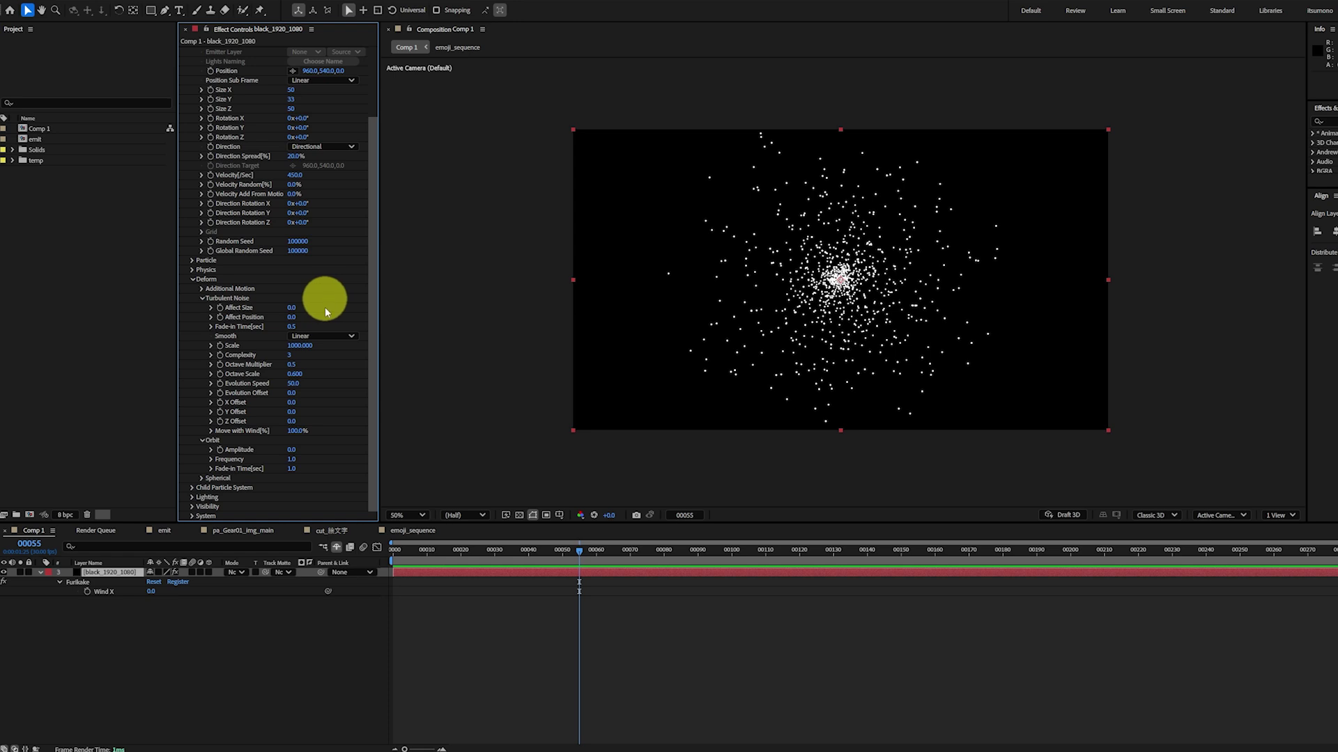
{"action": "left_click_drag", "start_coordinate": [296, 317], "coordinate": [339, 320]}
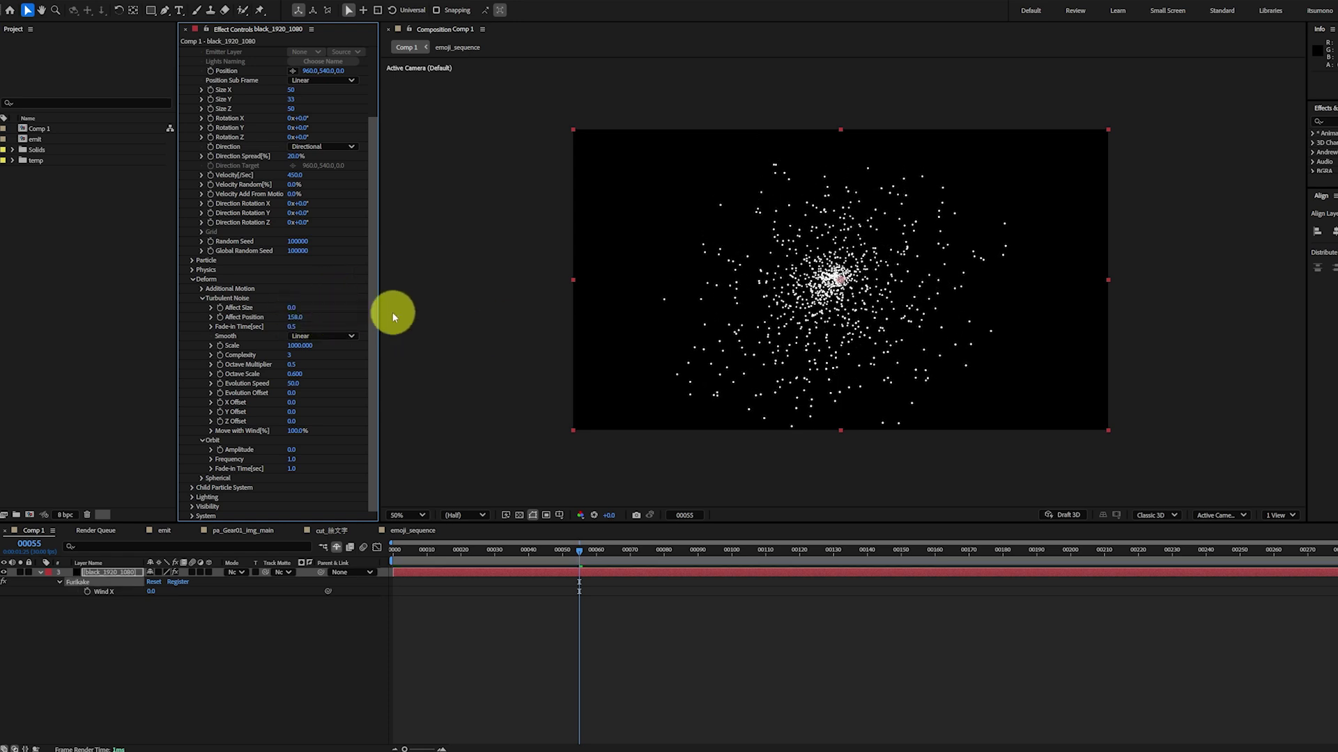
{"action": "mouse_move", "coordinate": [298, 346]}
{"action": "left_mouse_down"}
{"action": "mouse_move", "coordinate": [285, 350]}
{"action": "mouse_move", "coordinate": [310, 346]}
{"action": "left_mouse_up"}
{"action": "key", "text": "space"}
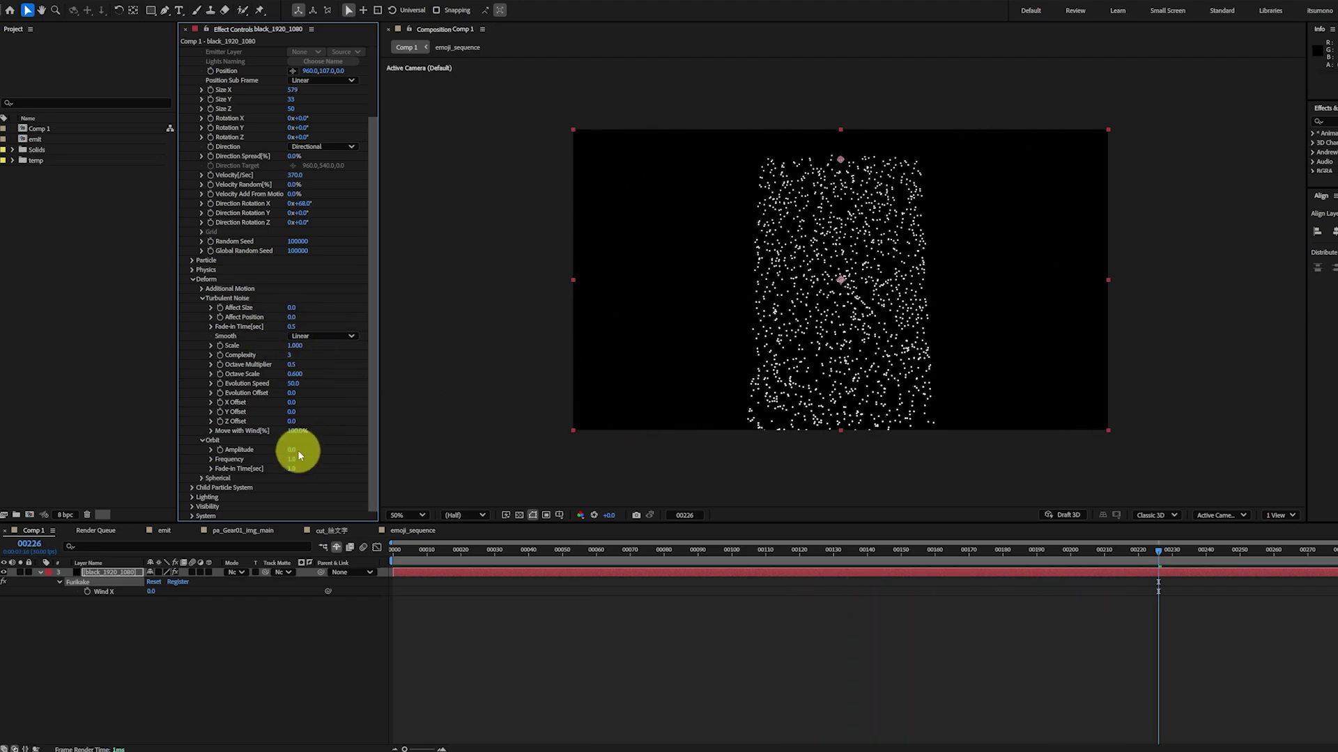
Step: Set Orbit Amplitude to 60 and lower Emit Per Sec to 210, previewing each change
{"action": "left_click_drag", "start_coordinate": [292, 449], "coordinate": [321, 445]}
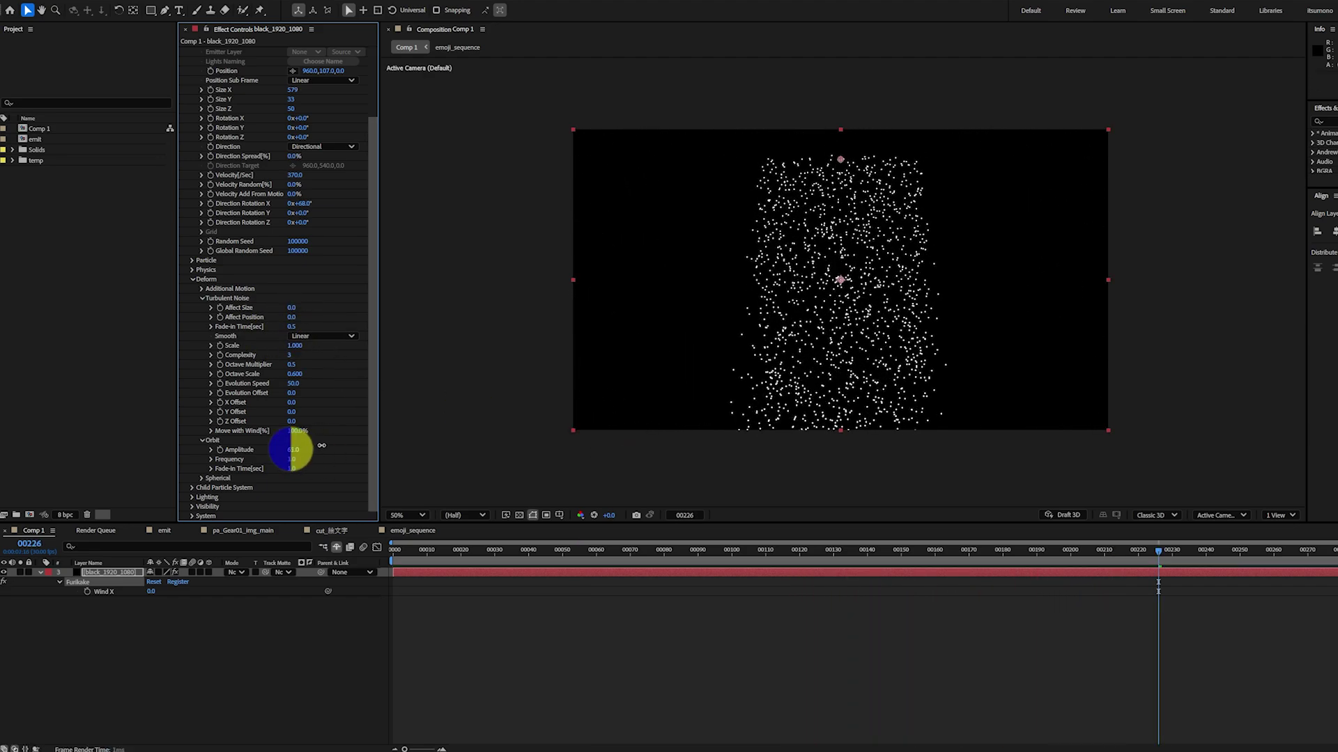
{"action": "key", "text": "space"}
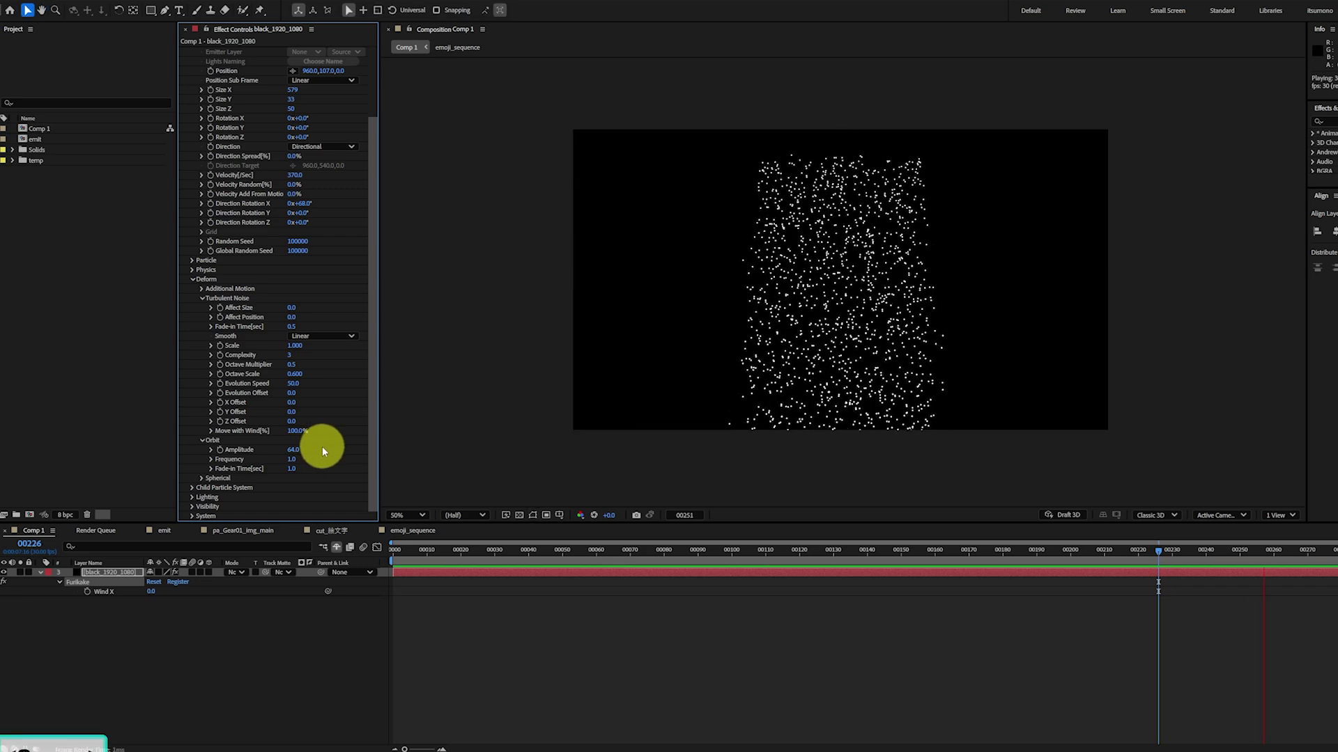
{"action": "key", "text": "space"}
{"action": "left_click_drag", "start_coordinate": [371, 371], "coordinate": [282, 120]}
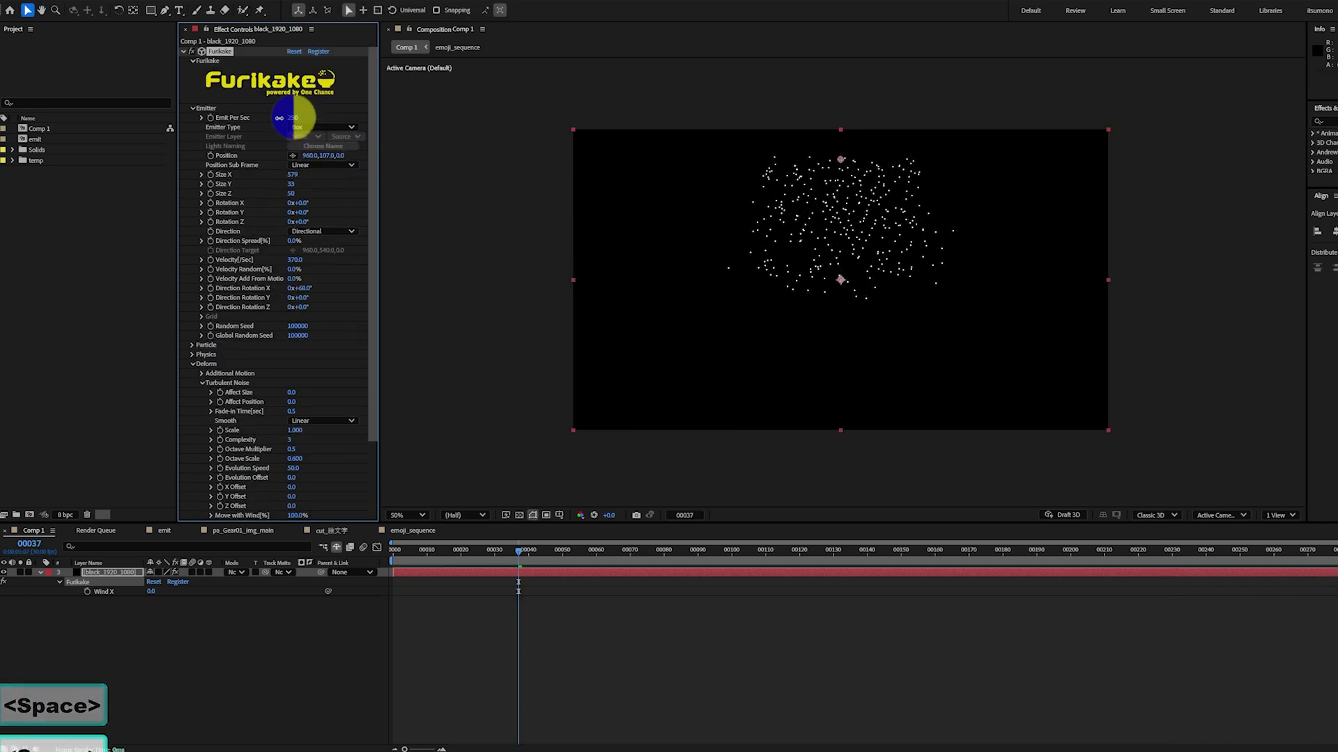
{"action": "key", "text": "space"}
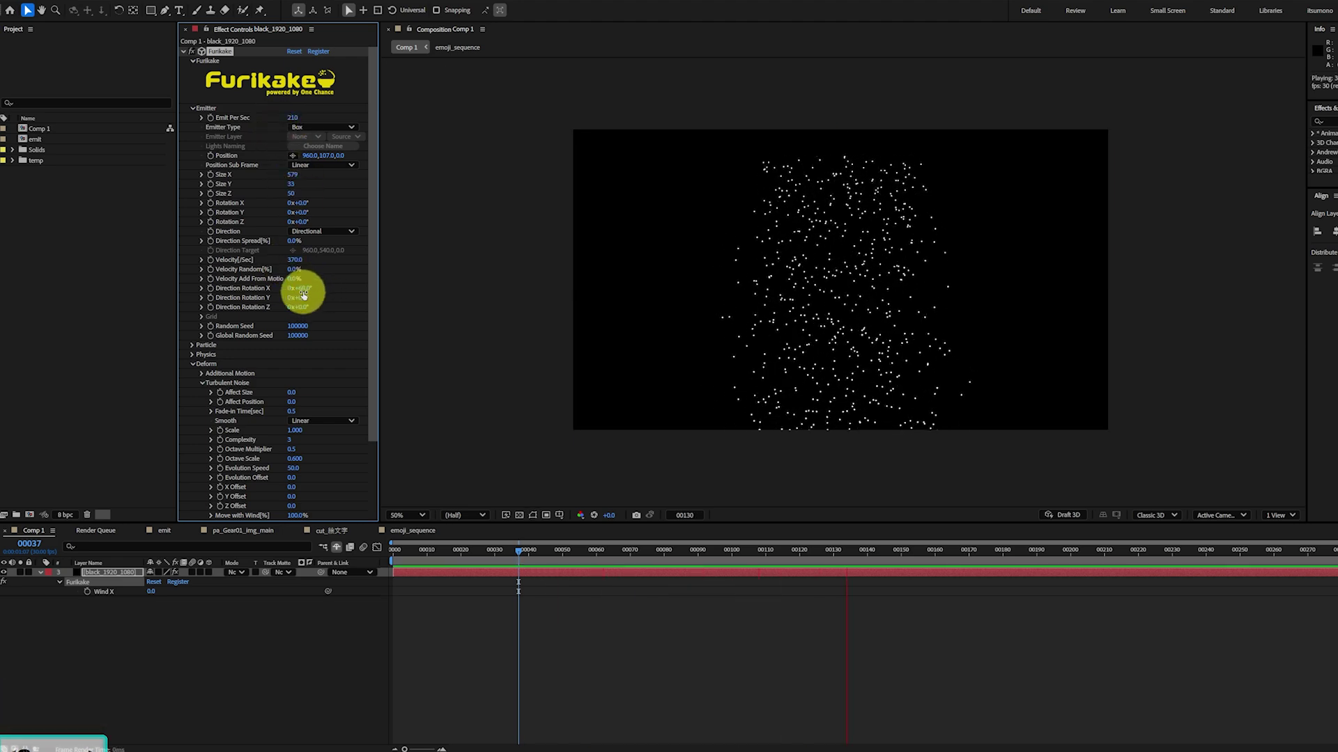
{"action": "key", "text": "space"}
Step: Raise the Spherical deform Strength to form a hollow ring, then undo the last change
{"action": "scroll", "coordinate": [326, 458], "scroll_direction": "down", "scroll_amount": 3}
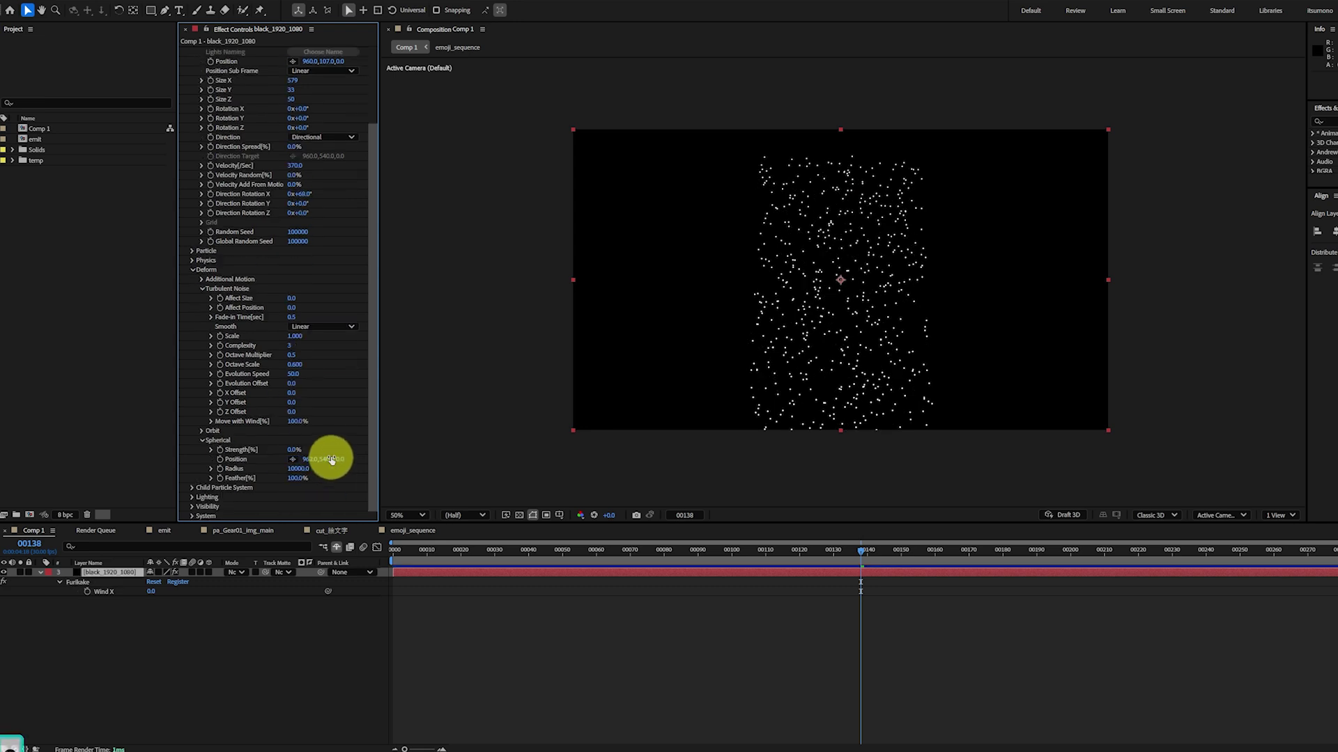
{"action": "mouse_move", "coordinate": [293, 449]}
{"action": "left_mouse_down"}
{"action": "mouse_move", "coordinate": [309, 474]}
{"action": "mouse_move", "coordinate": [264, 467]}
{"action": "mouse_move", "coordinate": [298, 449]}
{"action": "left_mouse_up"}
{"action": "key", "text": "ctrl+z"}
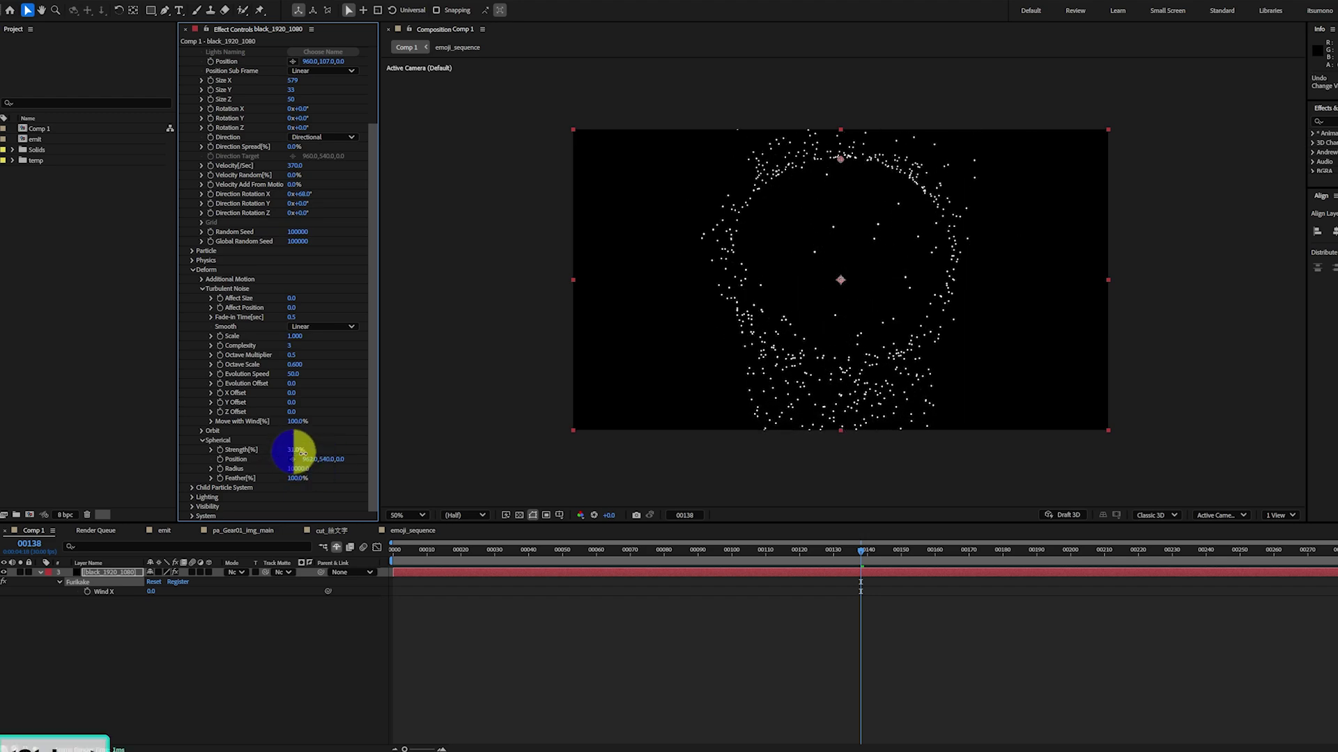